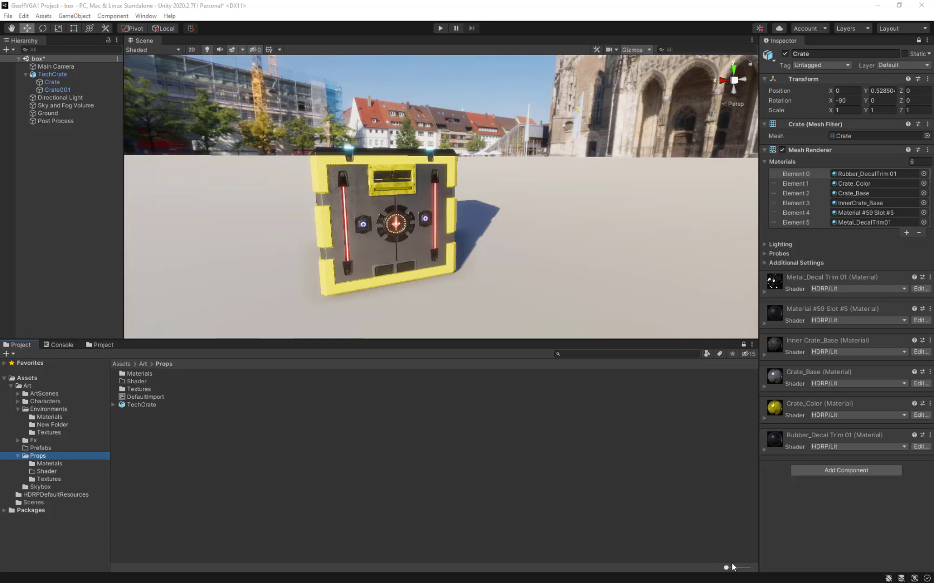
Expand the Metal_Decal Trim 01 material and examine its Base UV mapping options.
click(800, 279)
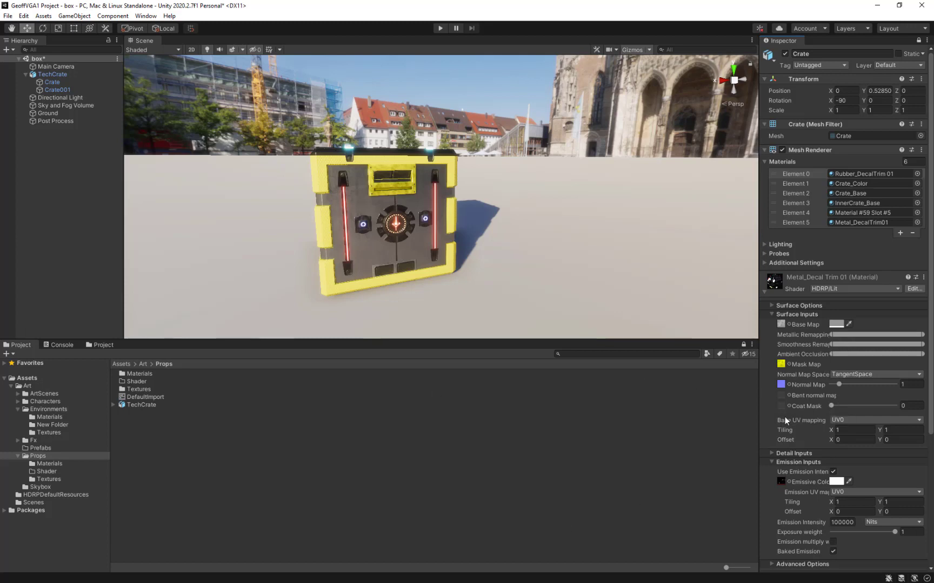
click(848, 420)
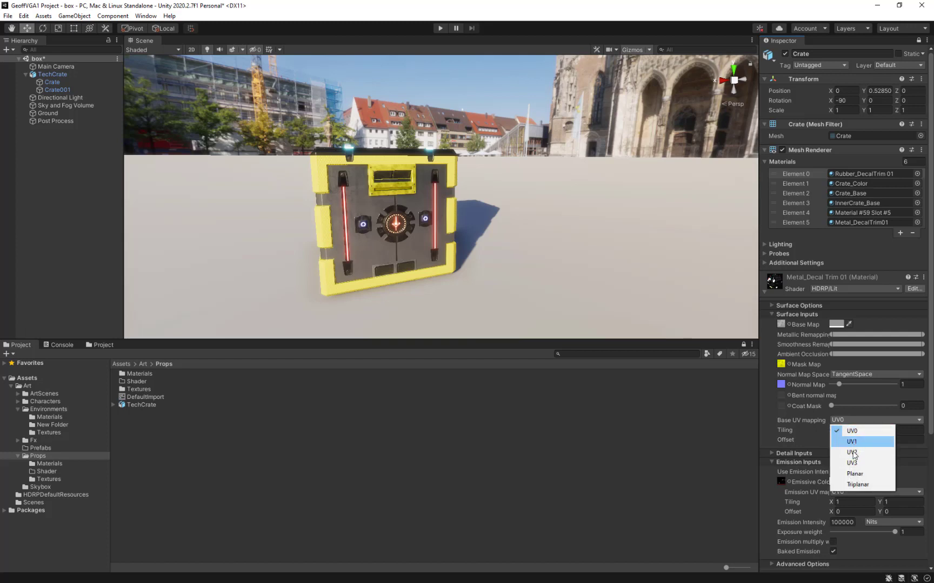
click(845, 428)
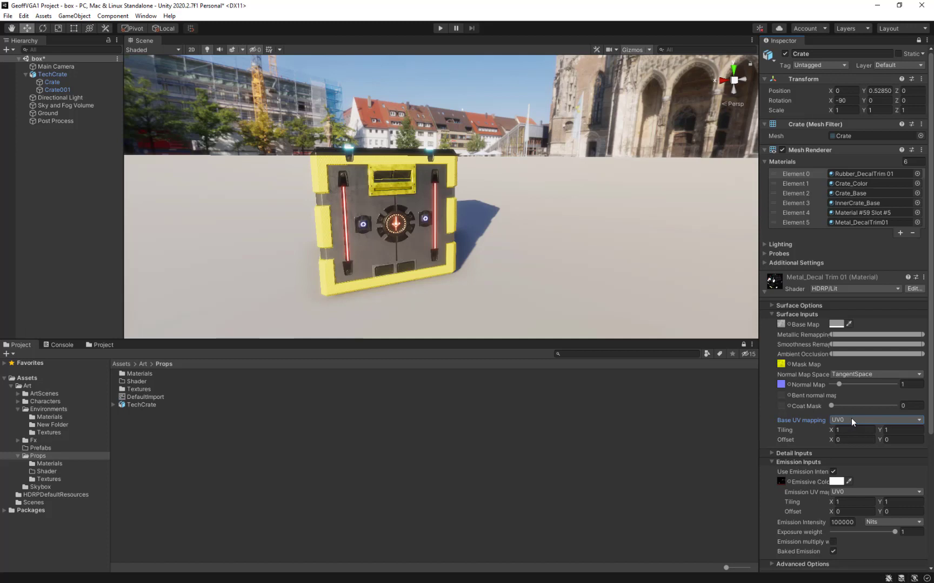
click(850, 421)
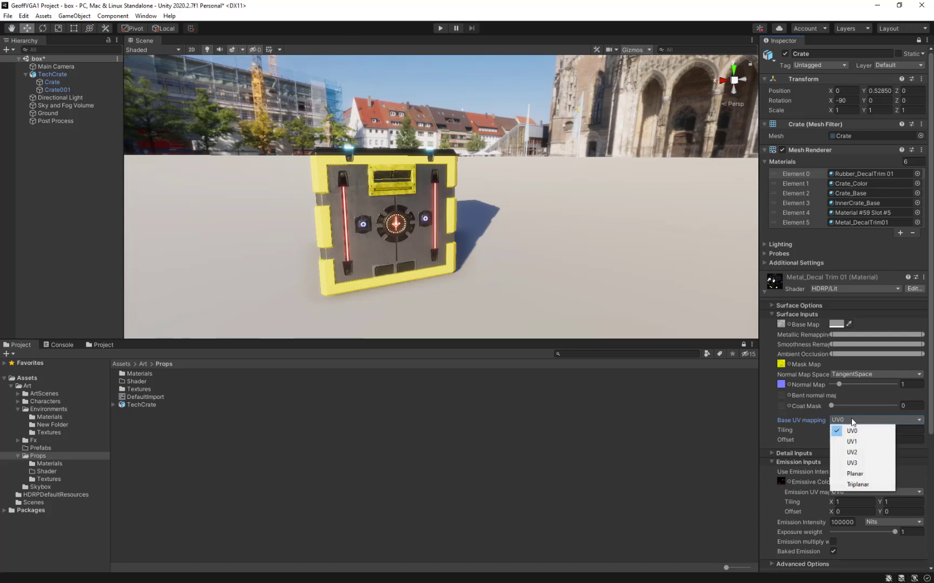
click(630, 435)
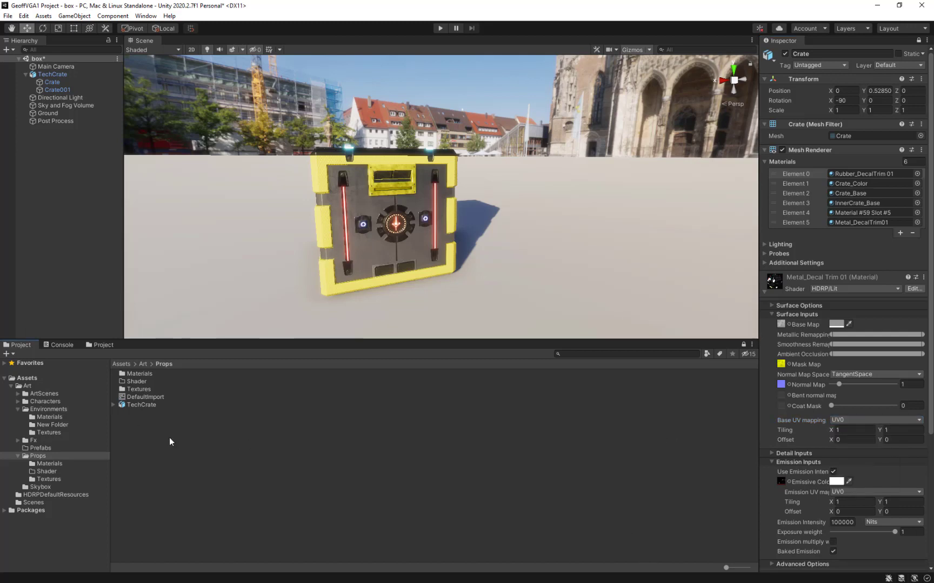
middle_drag(484, 232, 378, 233)
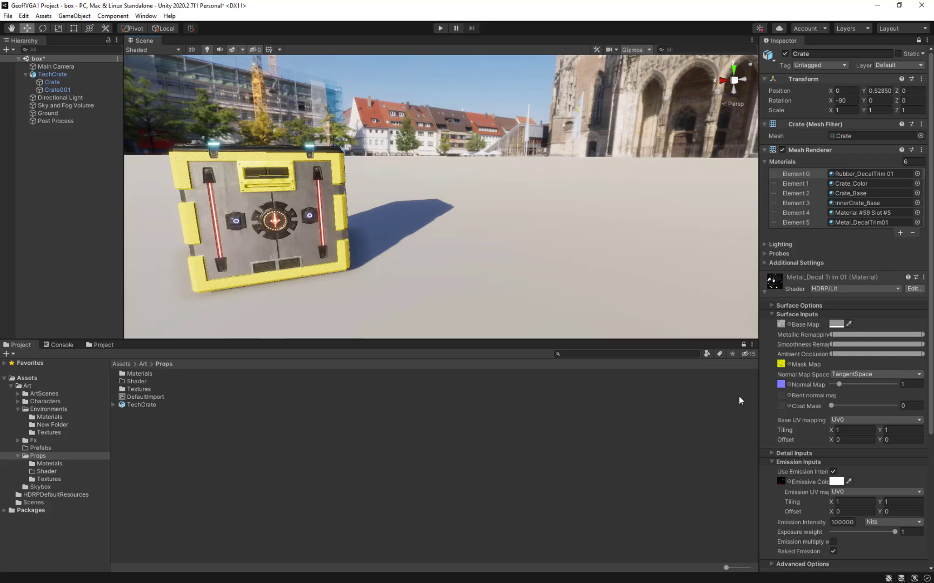
Move the Shader folder out of Props and directly into the Art folder.
double_click(135, 381)
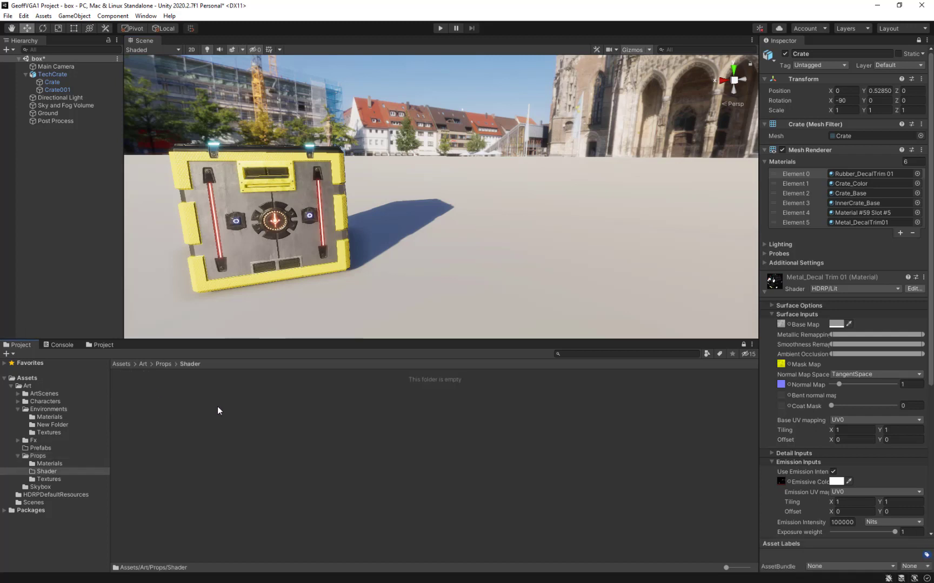
click(38, 458)
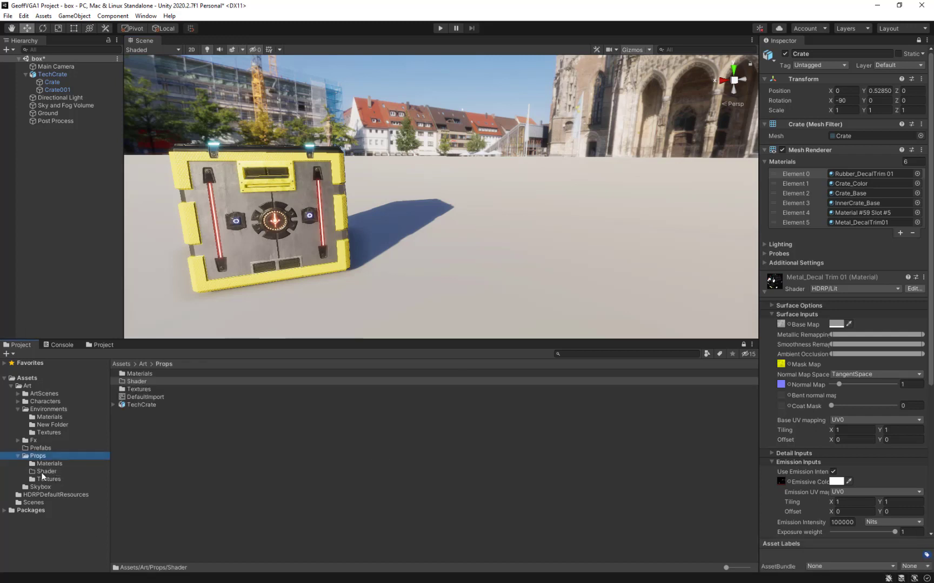
click(43, 472)
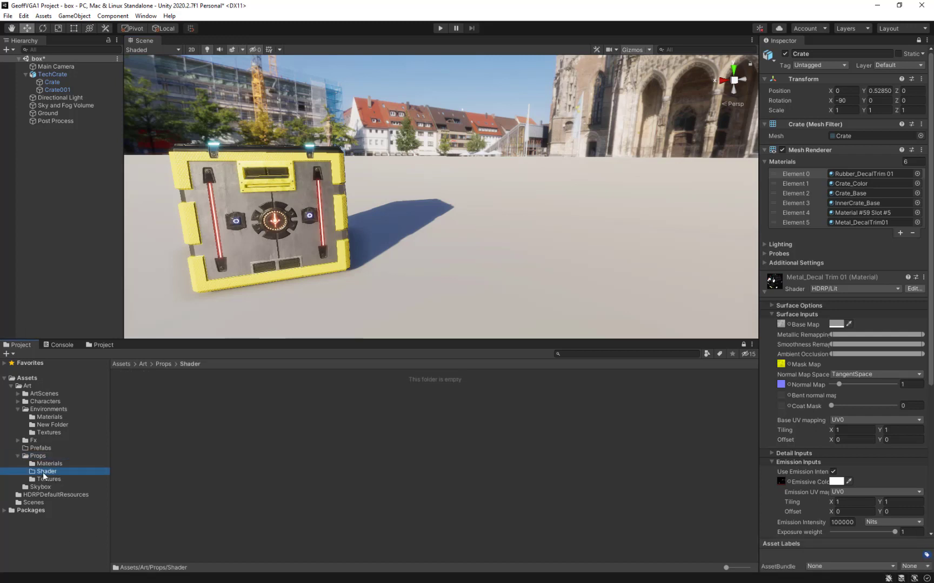
drag(43, 472, 28, 387)
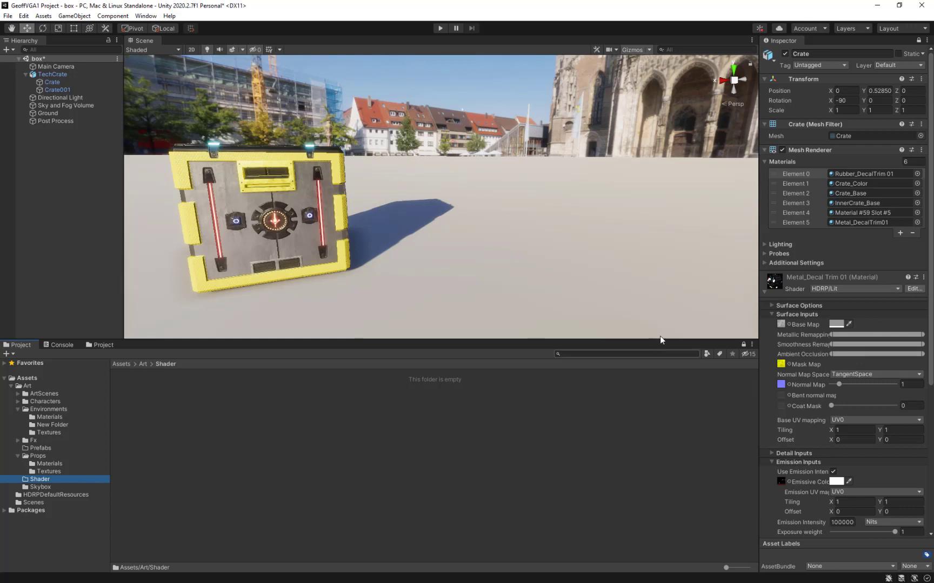
Look through the HDRP and Shader Graphs shaders available for the Metal_Decal Trim 01 material.
click(892, 290)
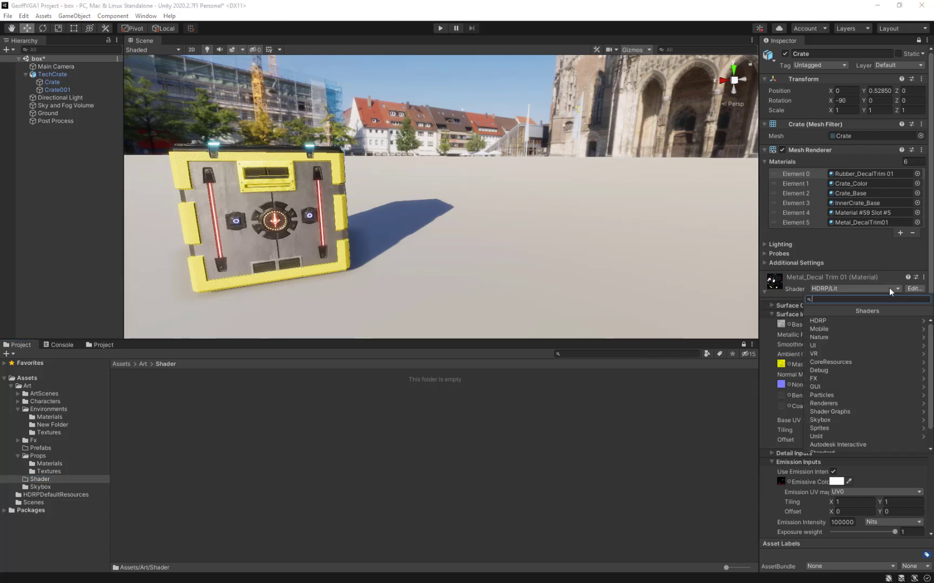
click(827, 323)
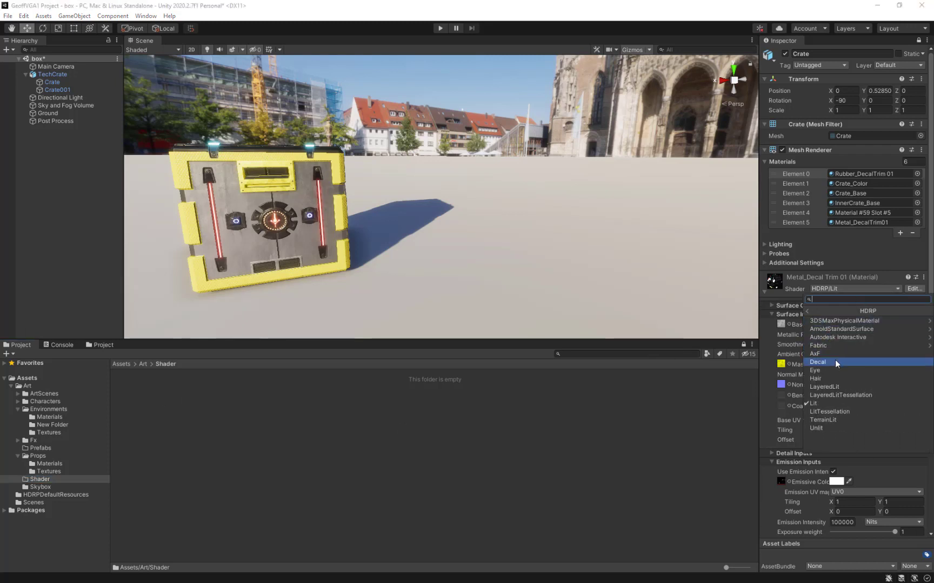
click(896, 289)
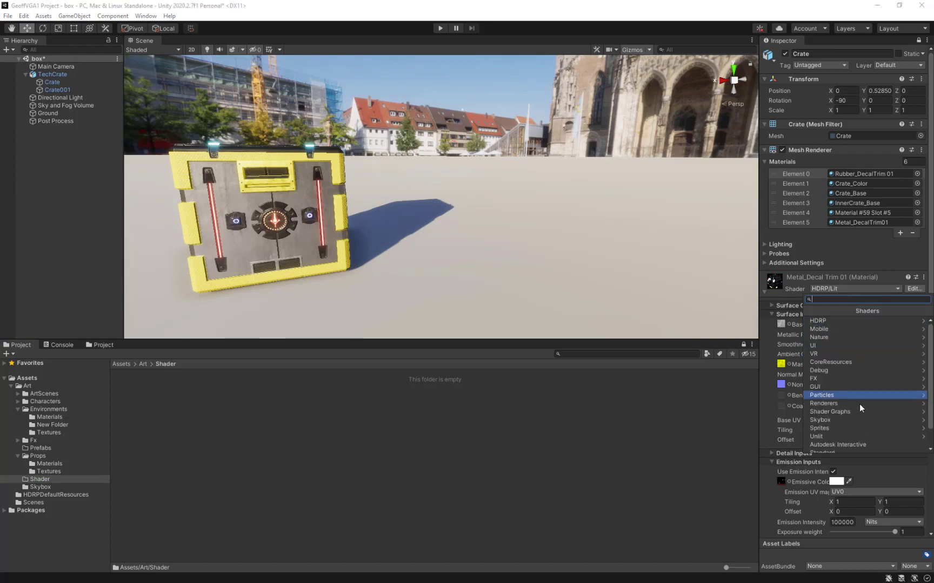
scroll(860, 404, down, 1)
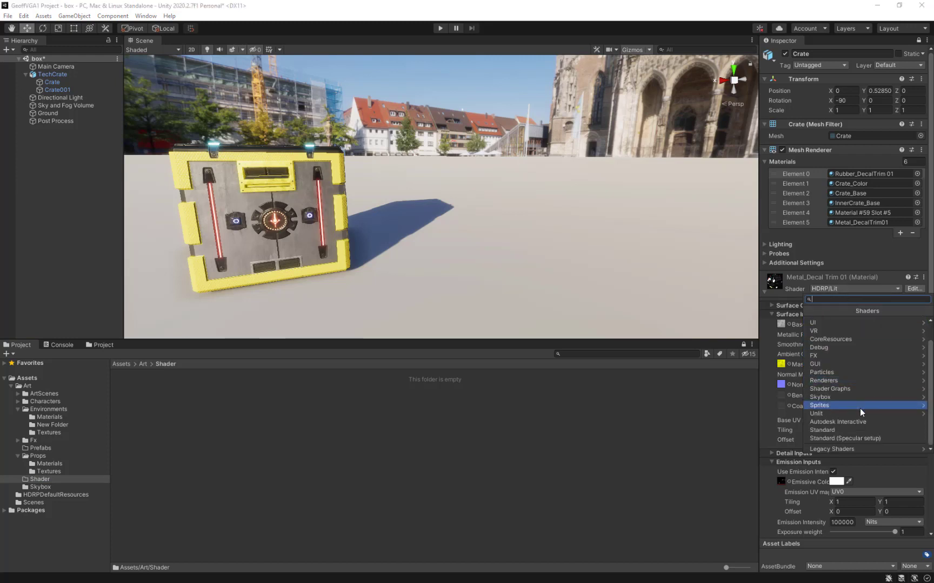
click(850, 389)
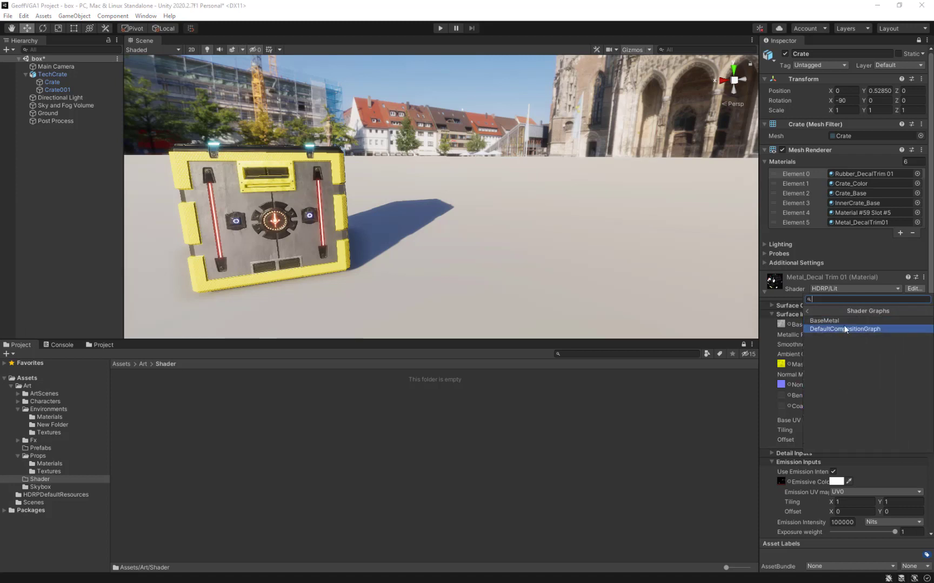
click(645, 479)
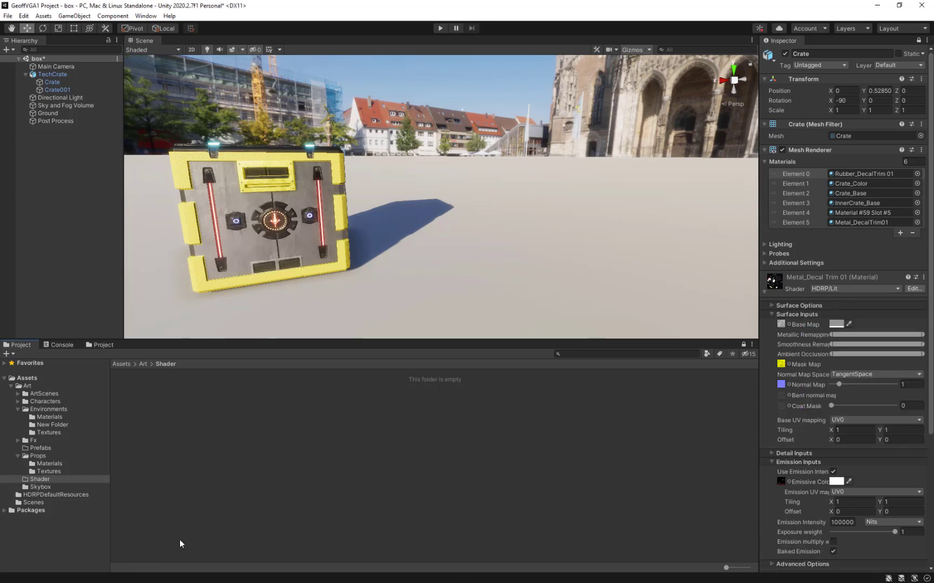
right_click(241, 437)
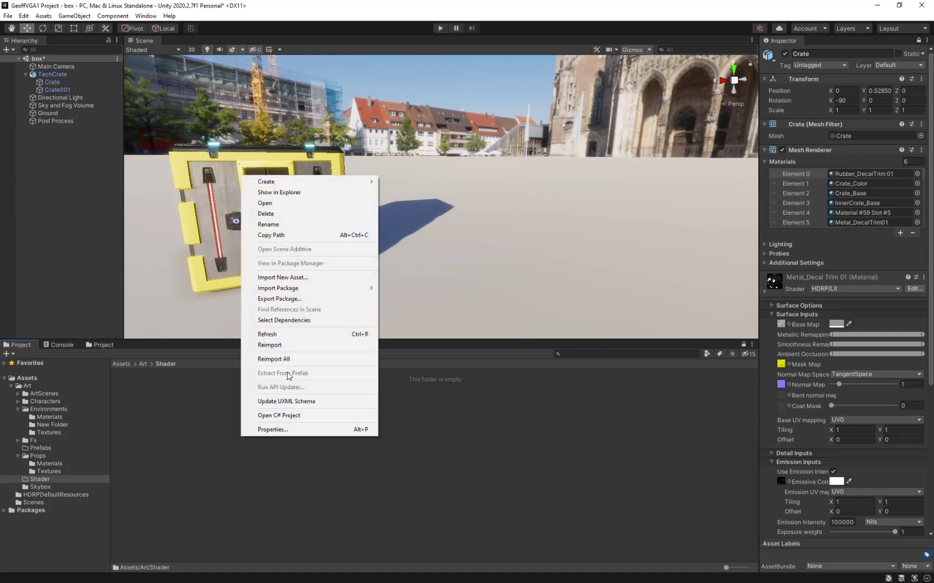
mouse_move(295, 185)
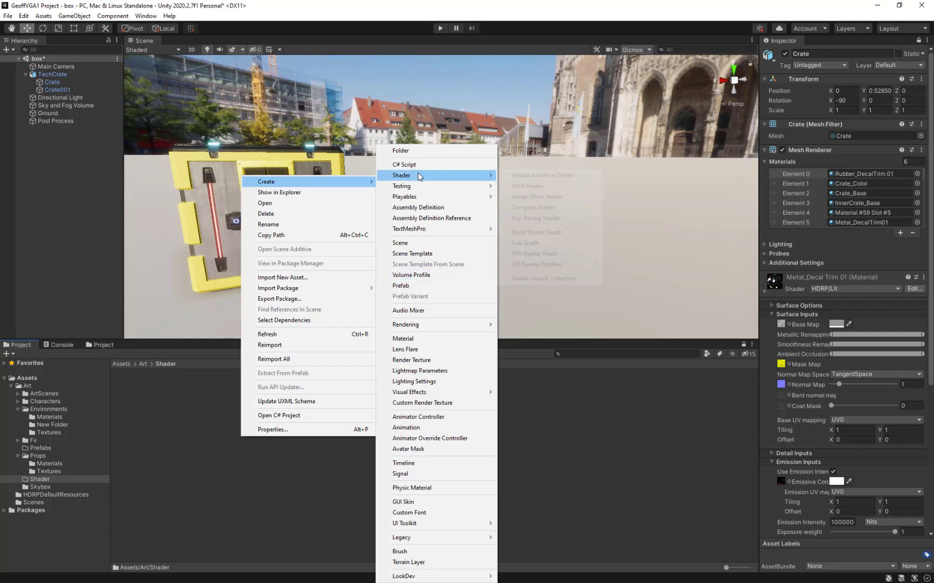
mouse_move(420, 176)
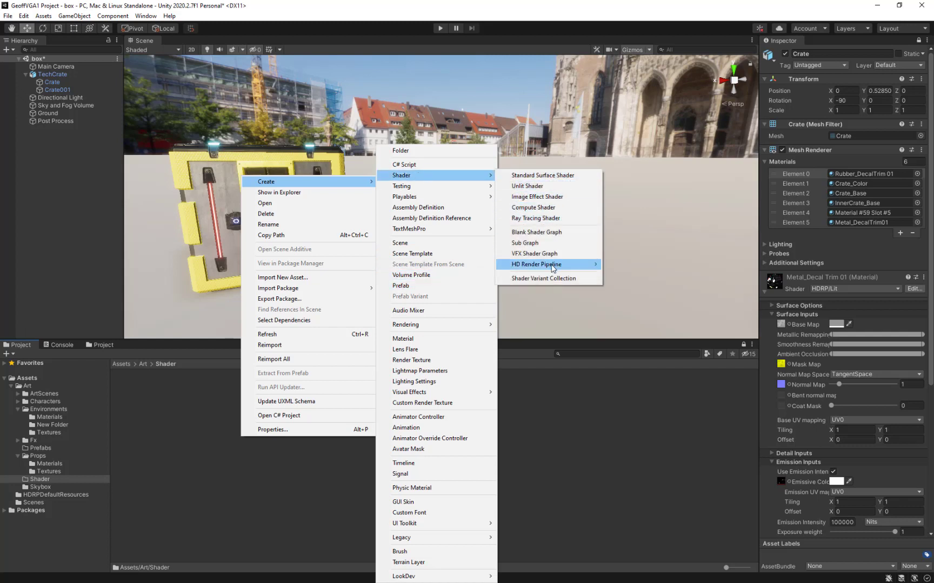
mouse_move(553, 269)
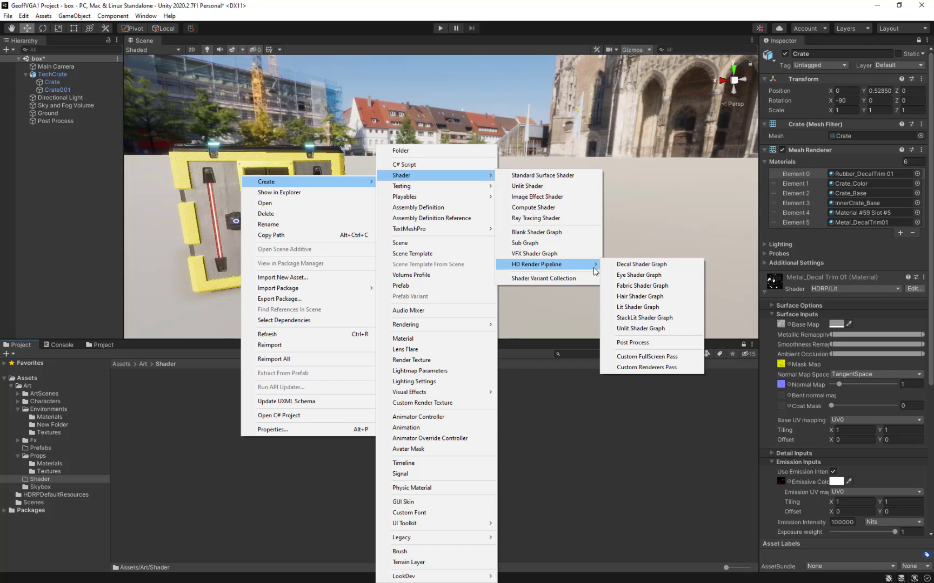
click(640, 307)
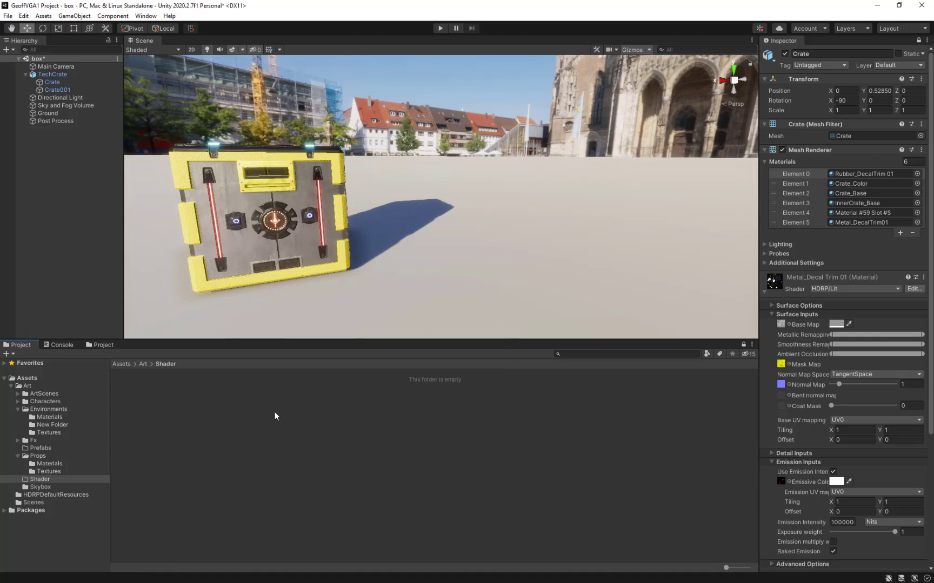
Create an HD Render Pipeline Lit Shader Graph in the Art/Shader folder and name it OurFirstShader.
right_click(221, 433)
mouse_move(256, 180)
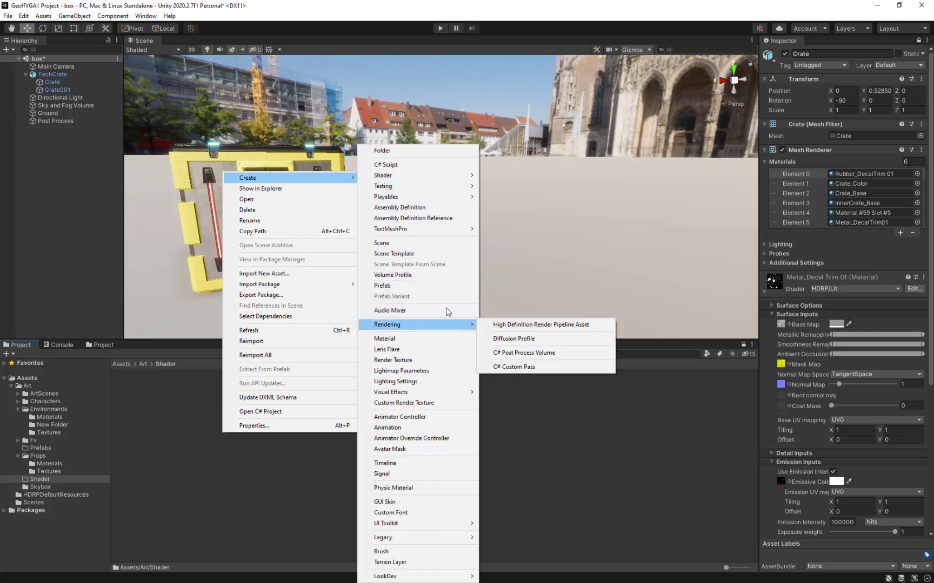
mouse_move(455, 177)
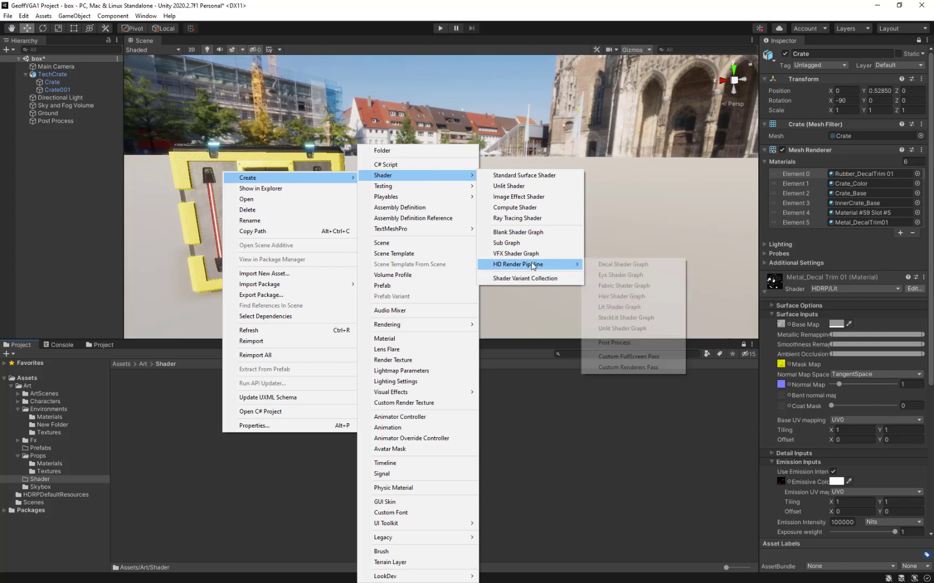
click(620, 306)
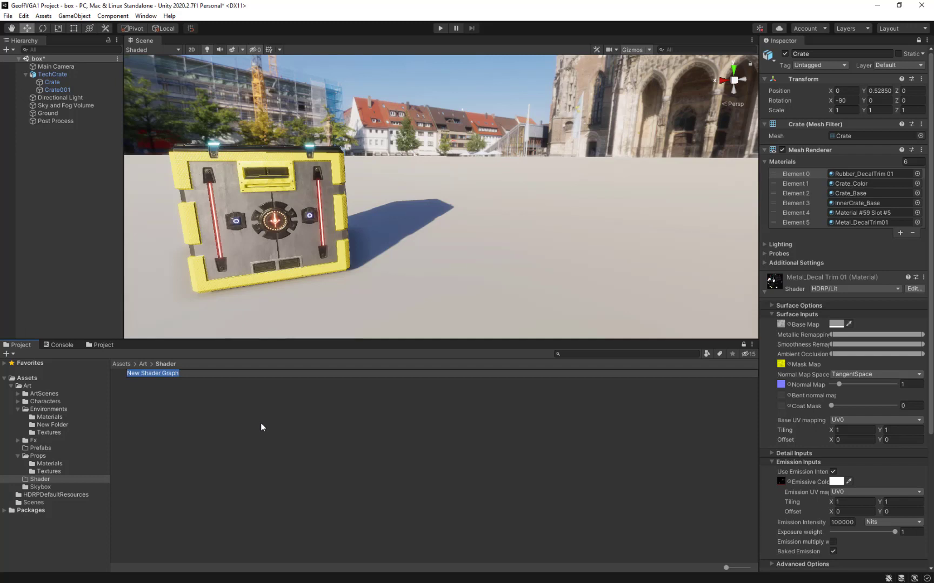
text(OurFirstShader)
key(Return)
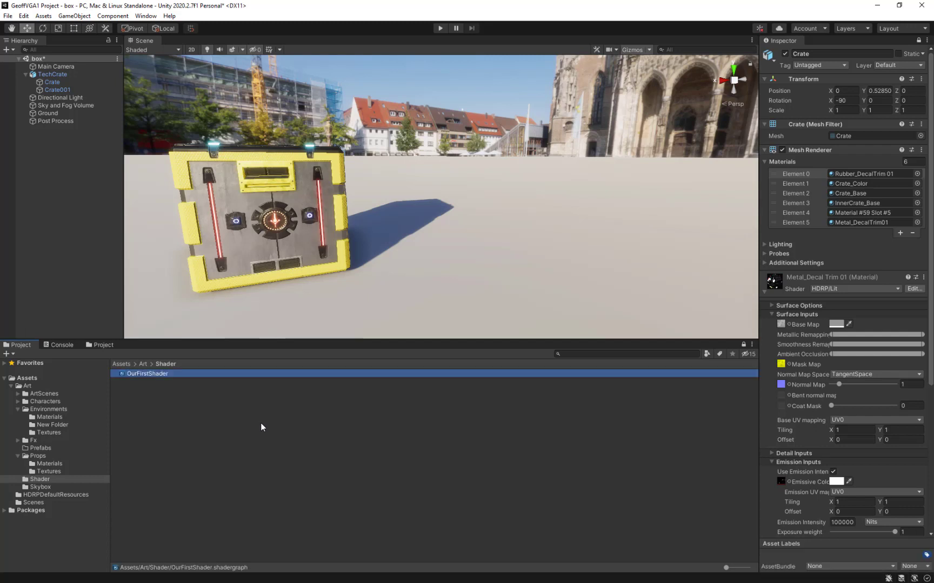
Add a 3D cube to an empty area of the scene beside the crate and lower it along its vertical axis.
middle_drag(435, 279, 113, 289)
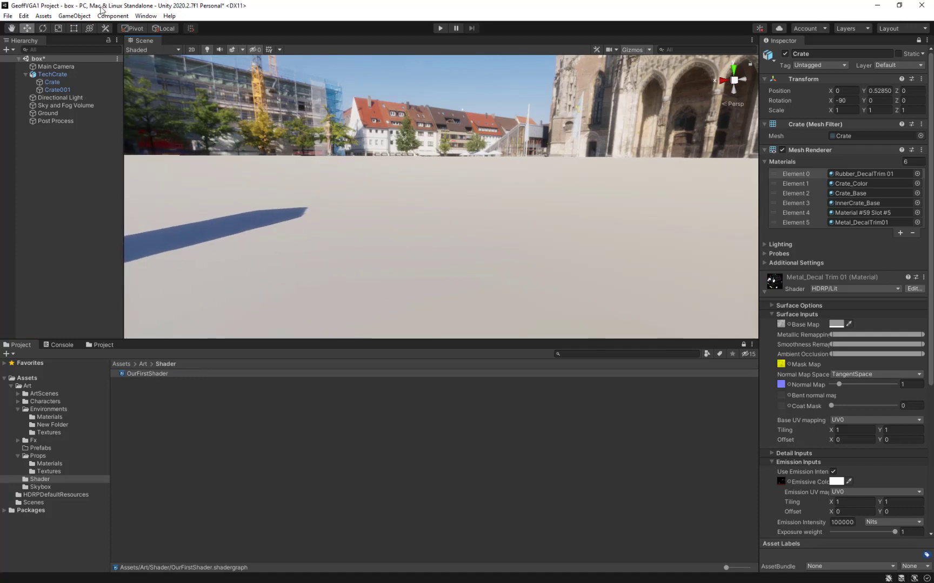
click(76, 17)
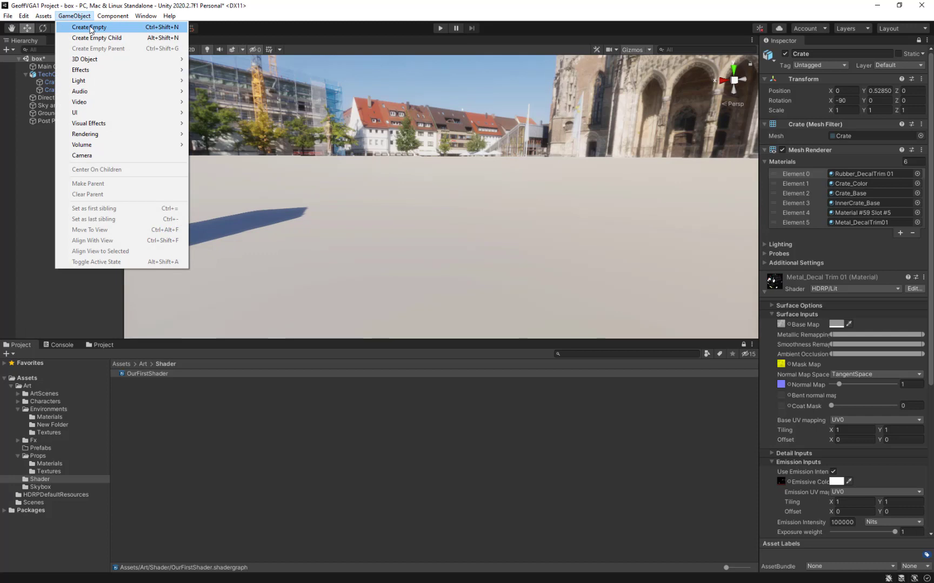
mouse_move(89, 60)
click(237, 60)
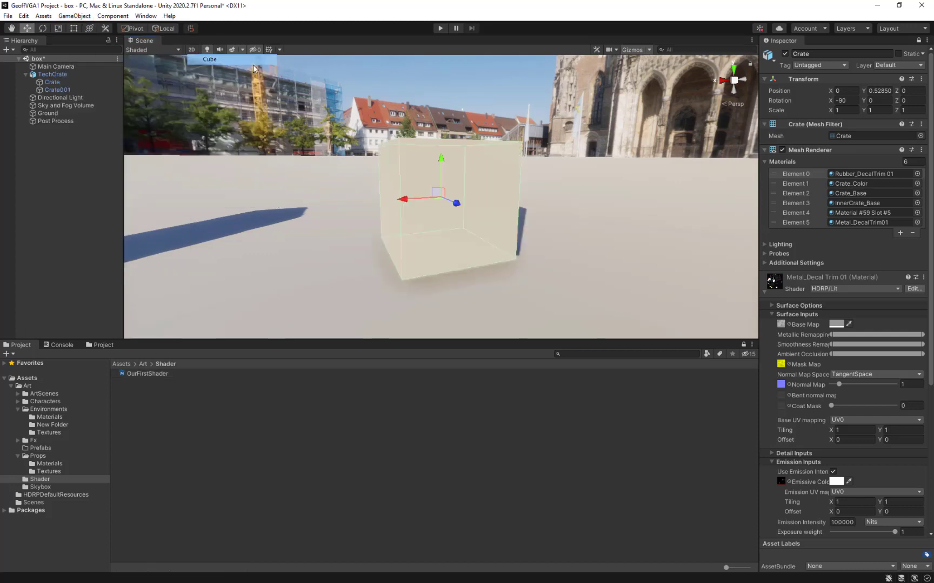
middle_drag(486, 213, 432, 211)
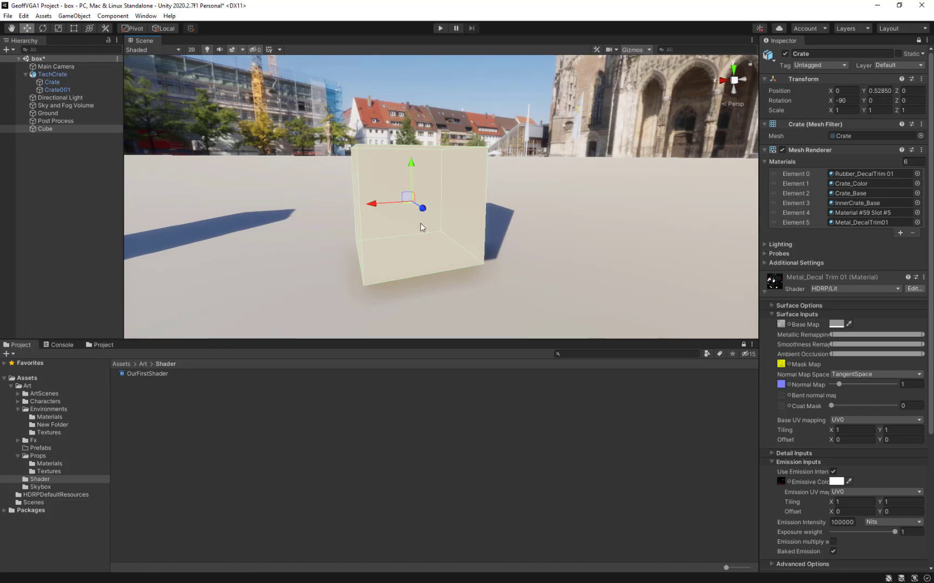
middle_drag(506, 287, 397, 278)
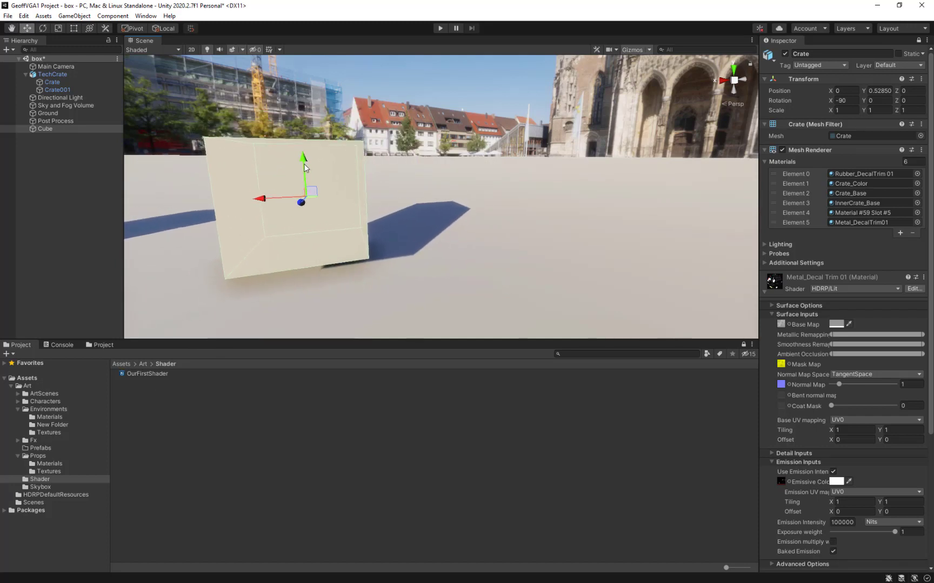
drag(305, 168, 304, 199)
right_click(137, 410)
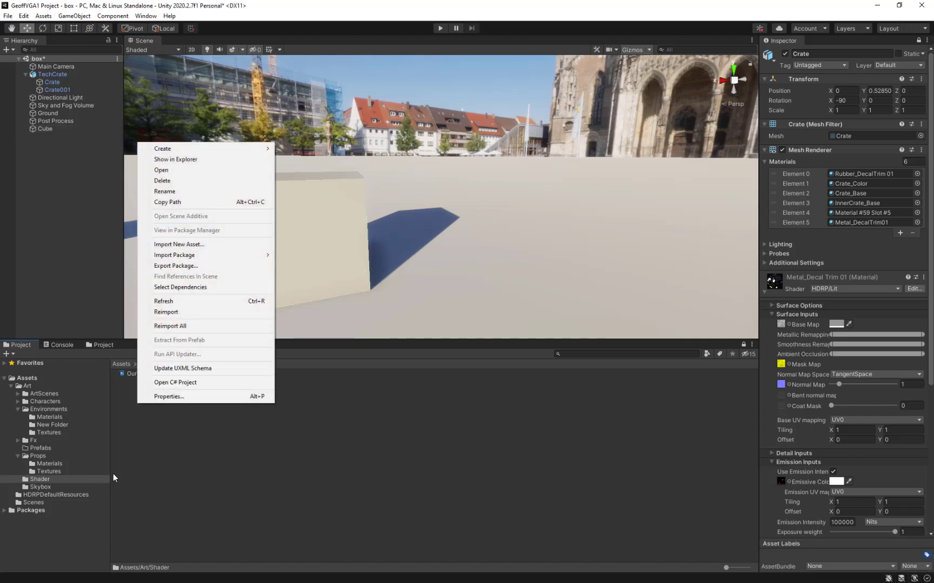
click(50, 463)
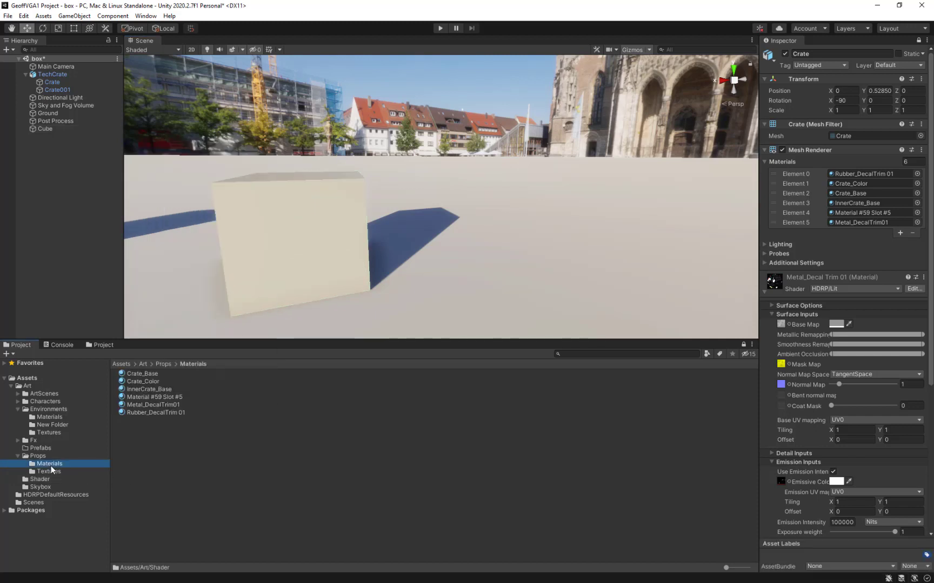
right_click(214, 446)
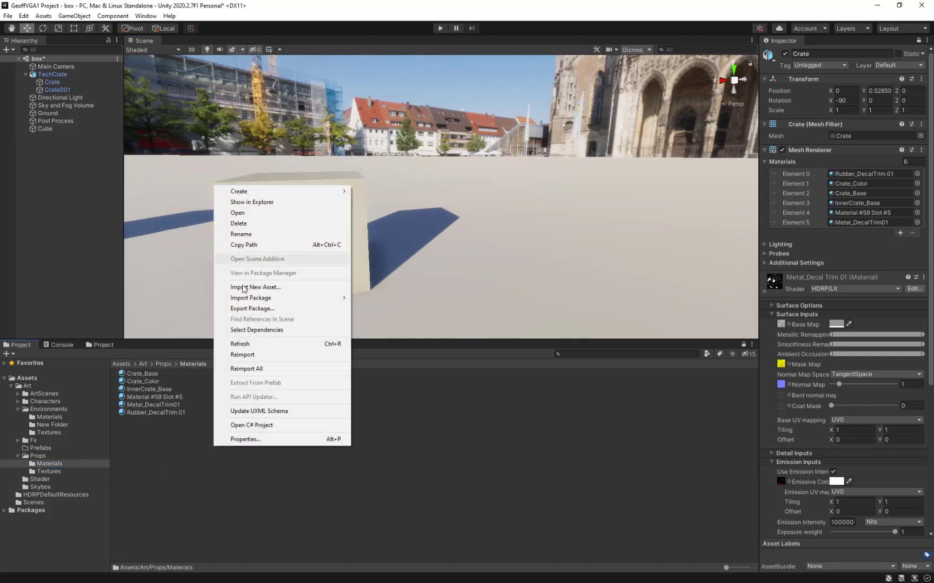
click(171, 483)
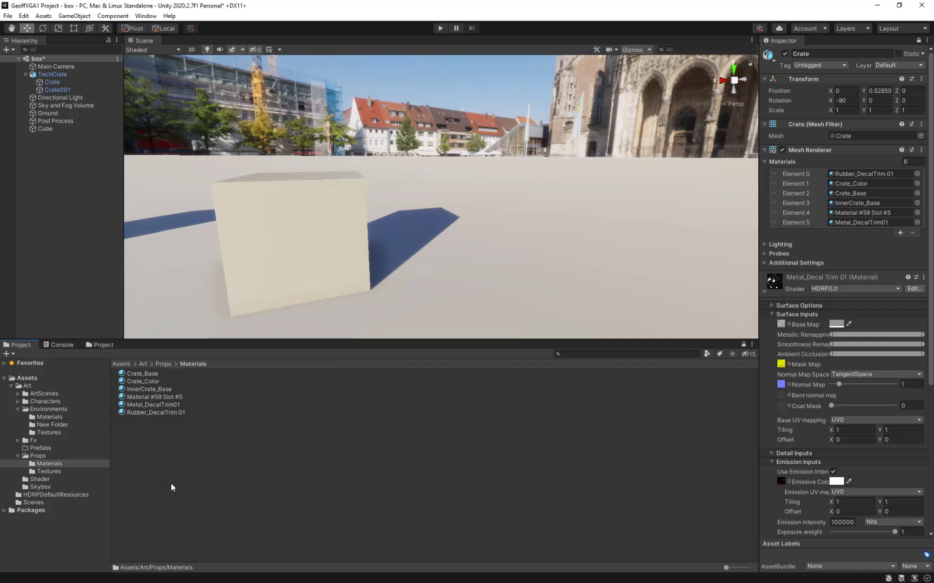
click(38, 479)
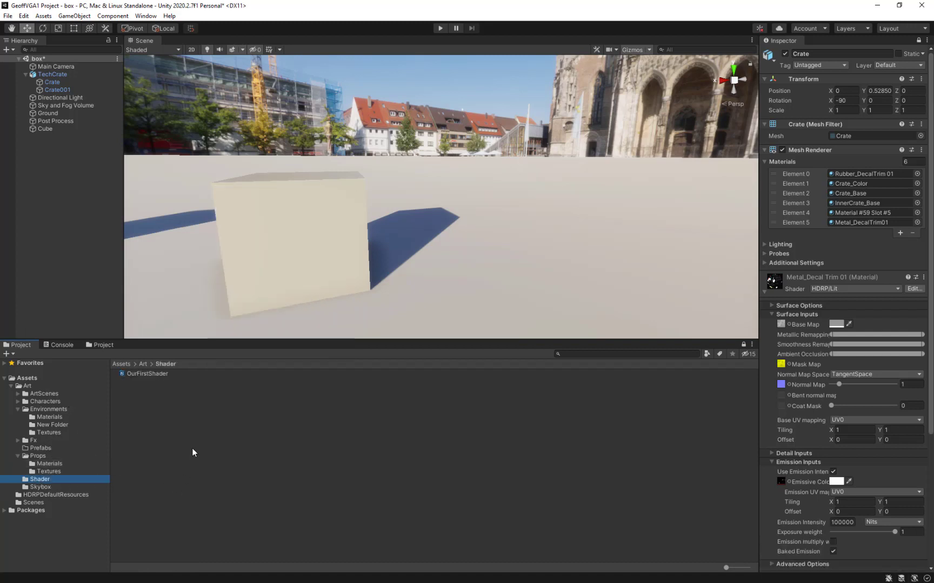
Create a new material in the Art/Shader folder and name it OurfirstShaders.
right_click(200, 402)
mouse_move(247, 149)
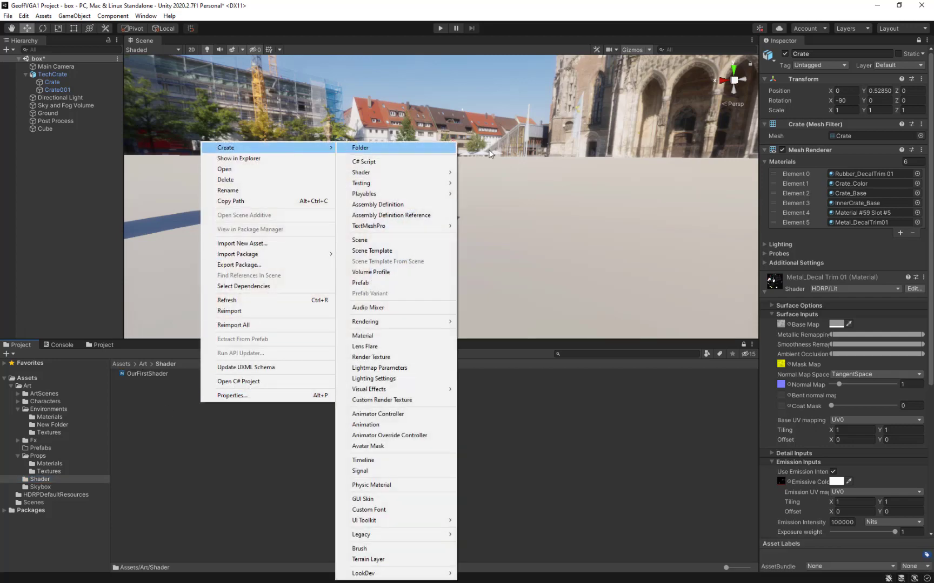
click(378, 336)
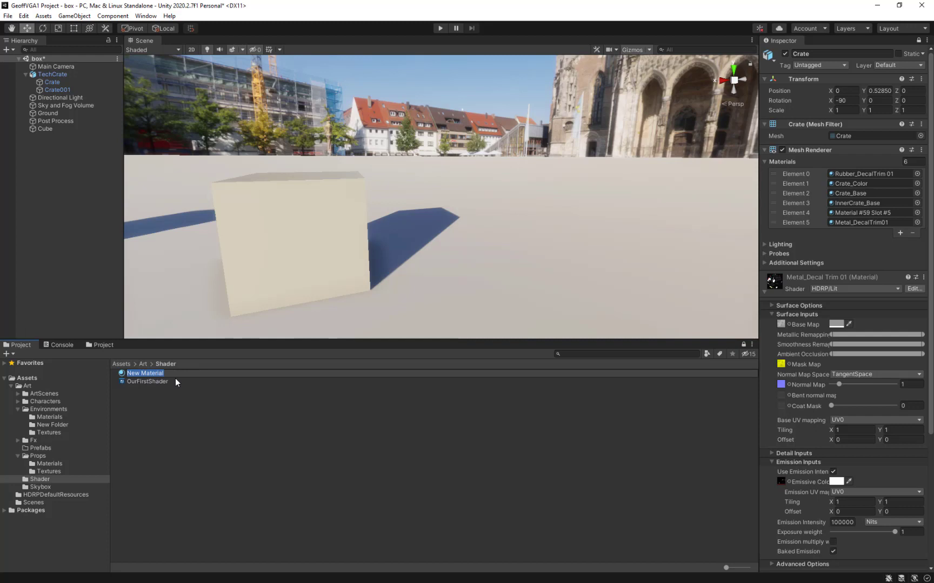
text(Oursist)
key(BackSpace)
key(BackSpace)
text(irs)
key(Return)
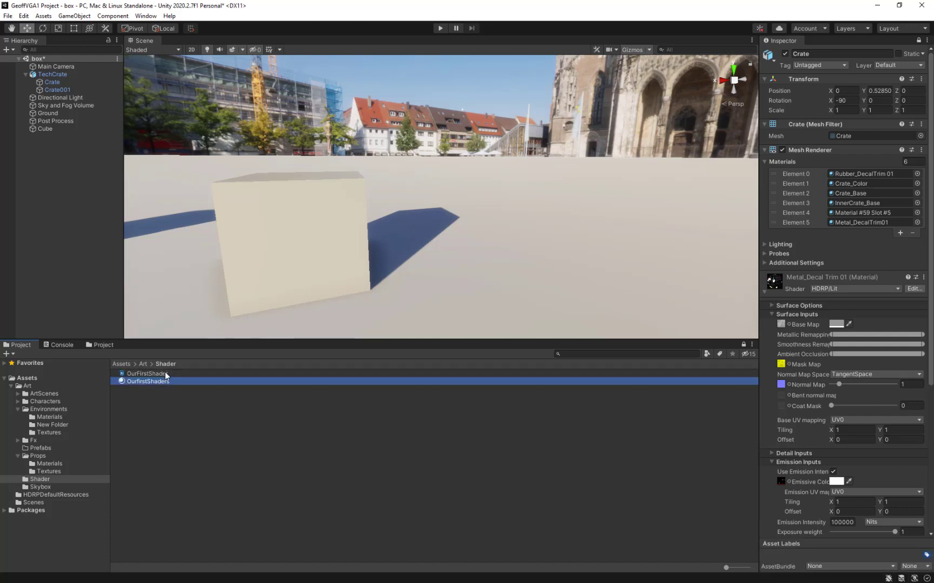
Apply the OurfirstShaders material to the cube and assign the OurFirstShader shader graph to that material.
drag(162, 381, 256, 256)
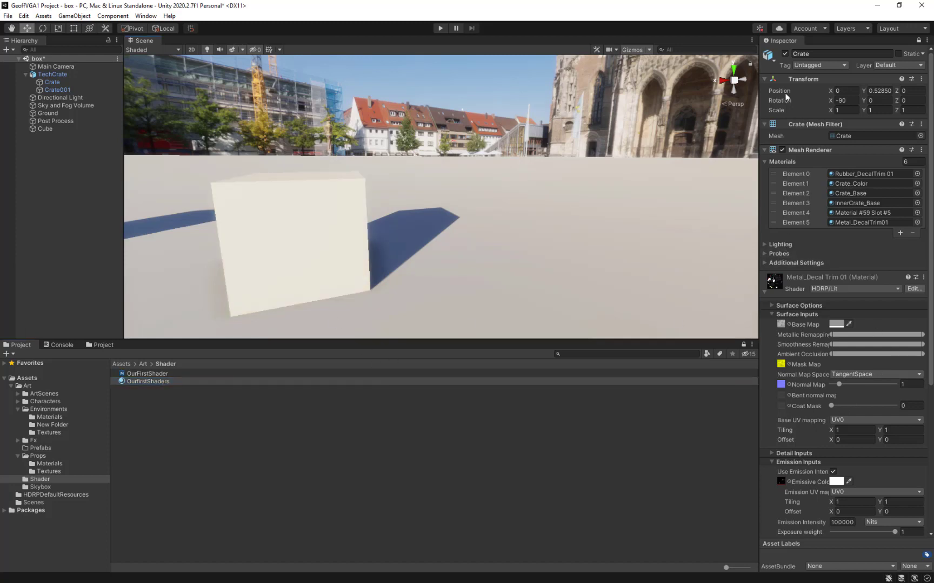
click(917, 41)
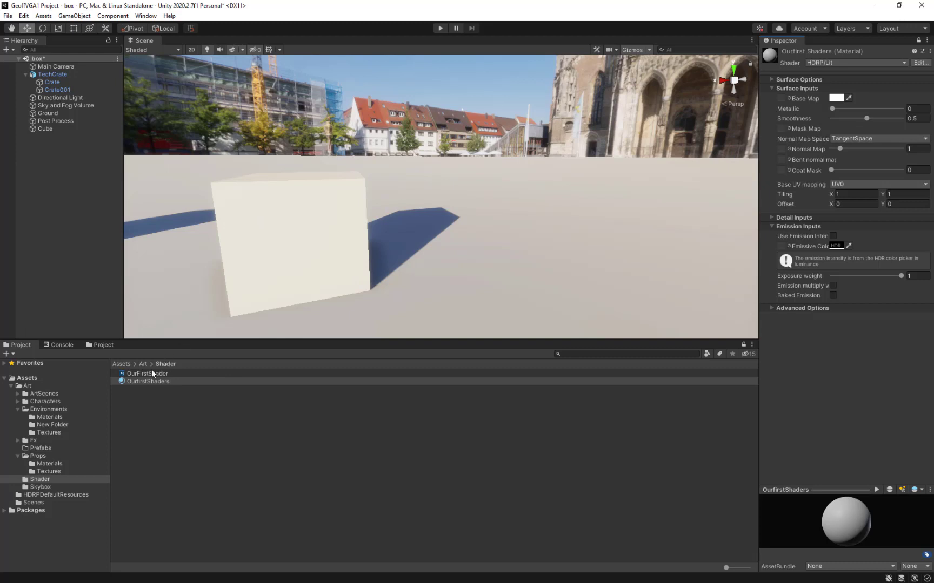
drag(149, 374, 141, 383)
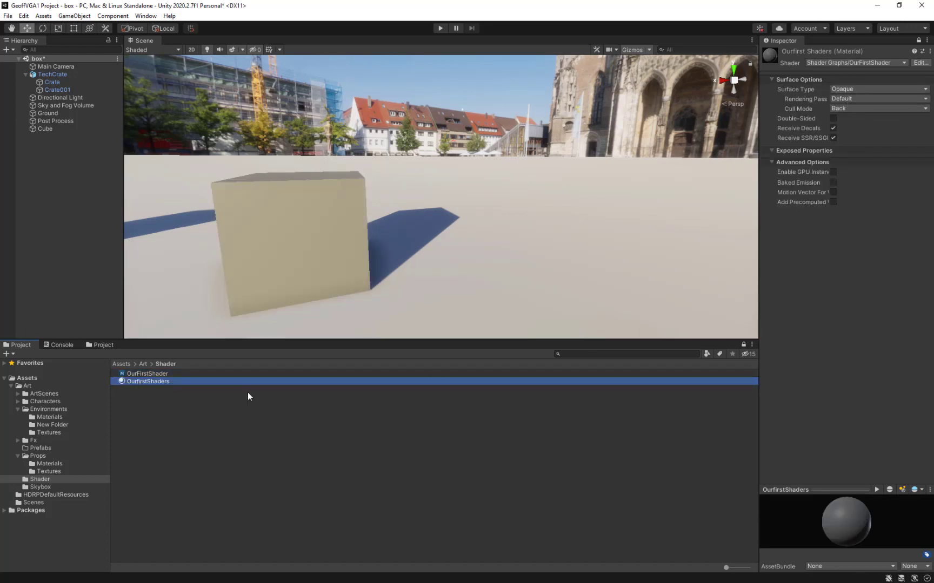
Check the OurfirstShaders material's selected shader under Shader Graphs and look at its surface options and exposed properties.
click(902, 62)
click(848, 183)
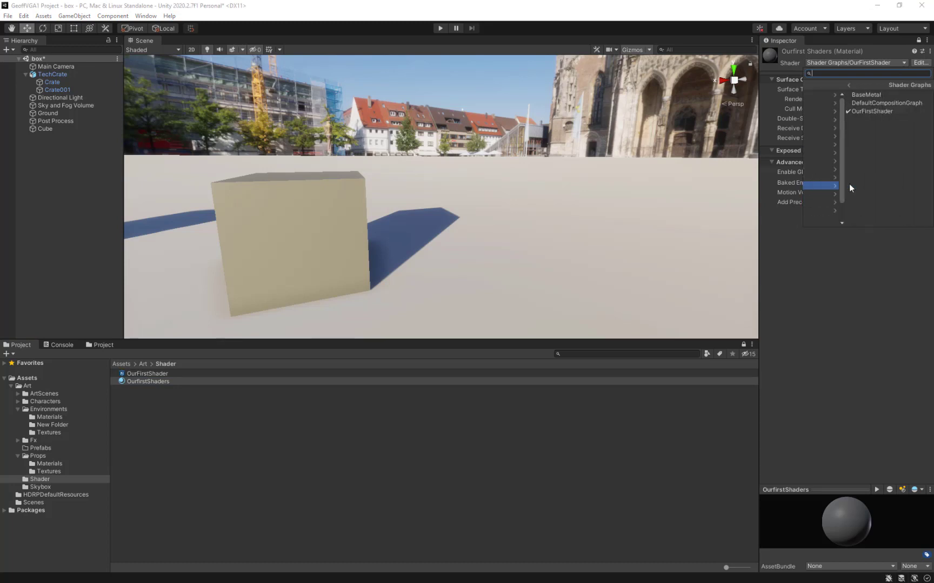
click(831, 112)
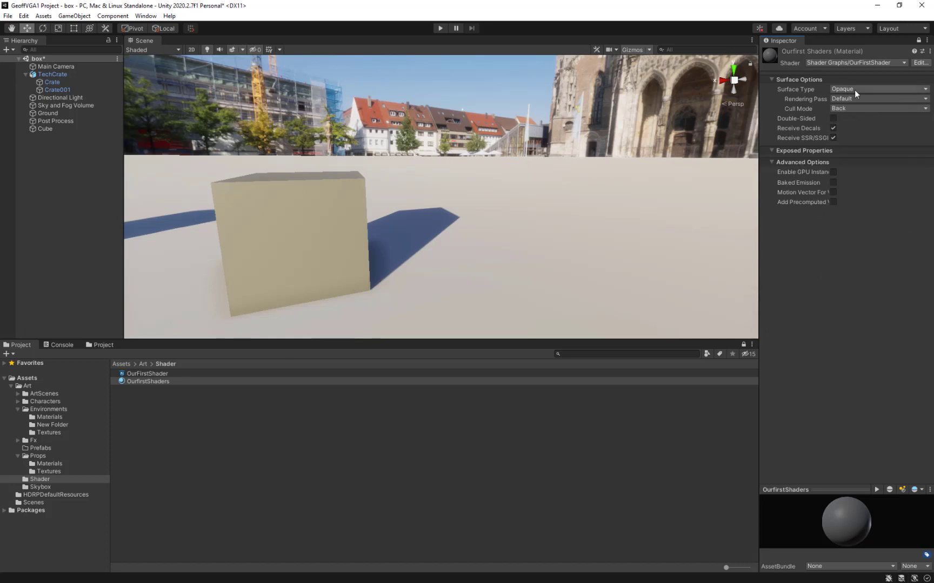
click(822, 80)
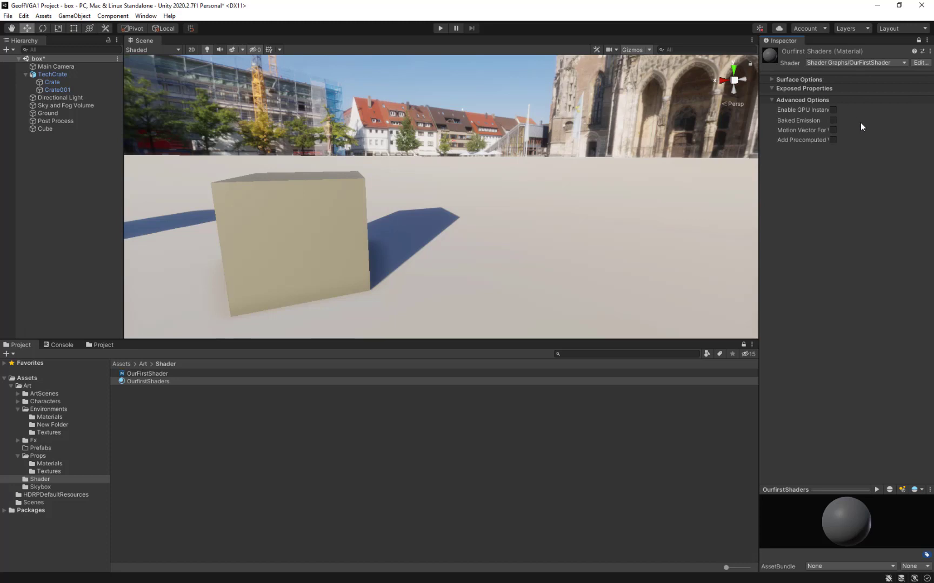
click(814, 87)
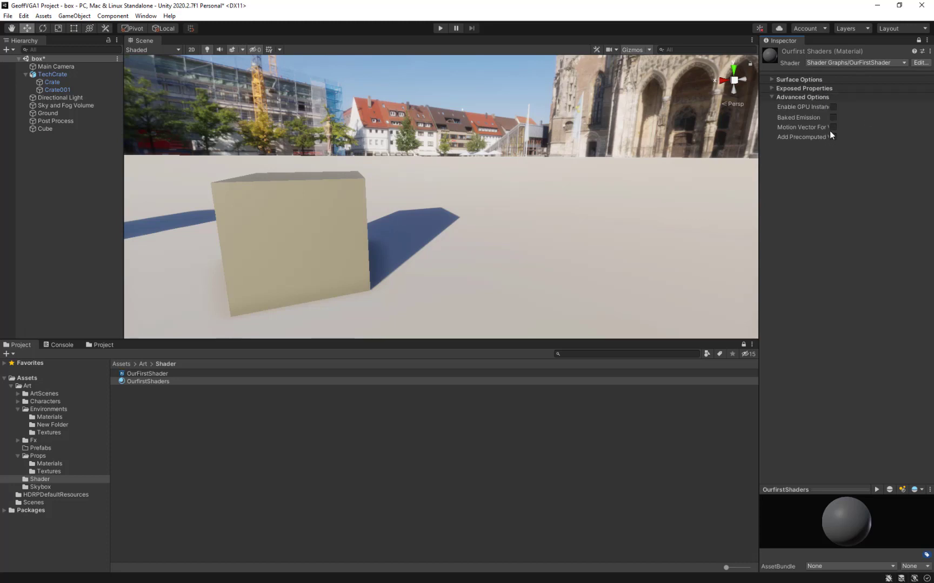
click(780, 88)
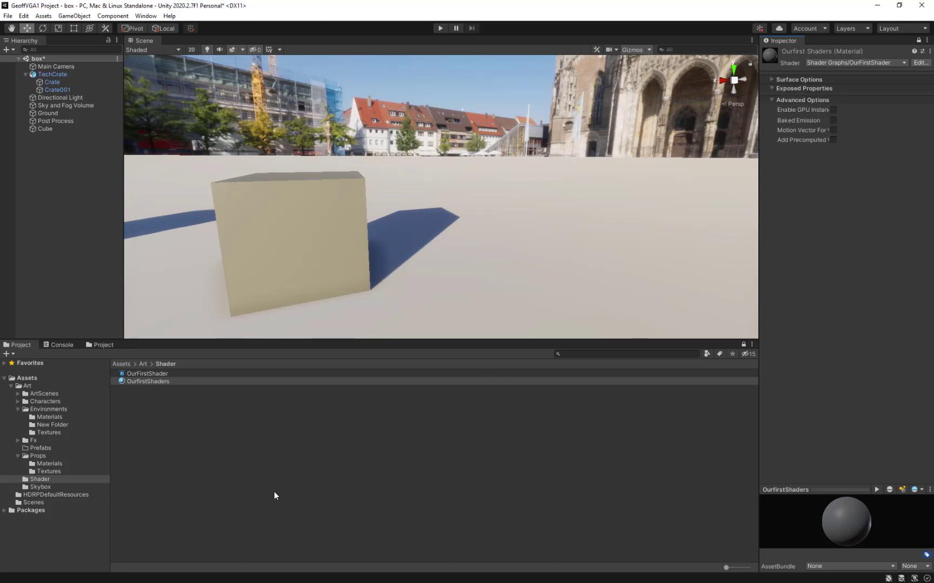
Open the OurFirstShader graph docked beside the Scene view and resize the panels to give the graph most of the width.
double_click(157, 371)
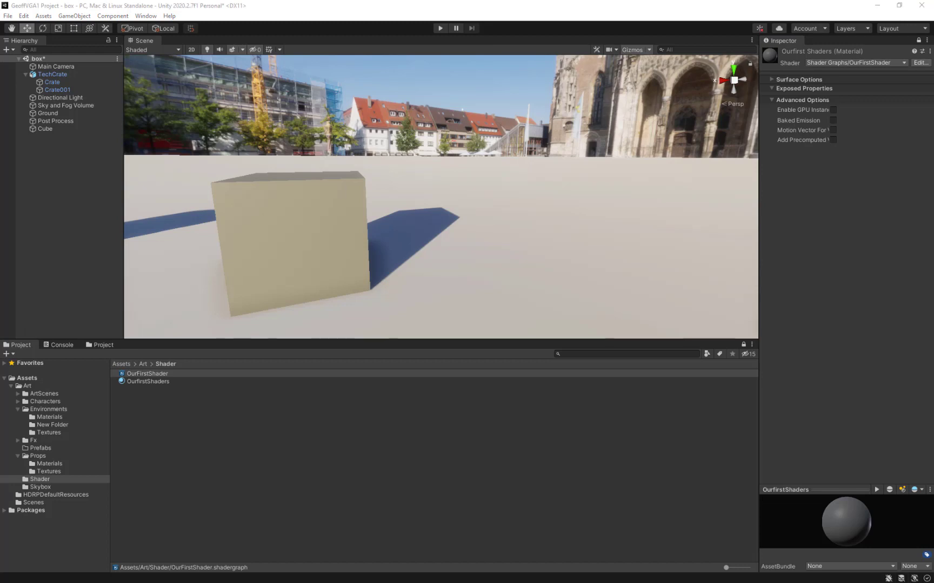
drag(540, 54, 695, 263)
drag(545, 219, 274, 211)
middle_drag(180, 181, 231, 180)
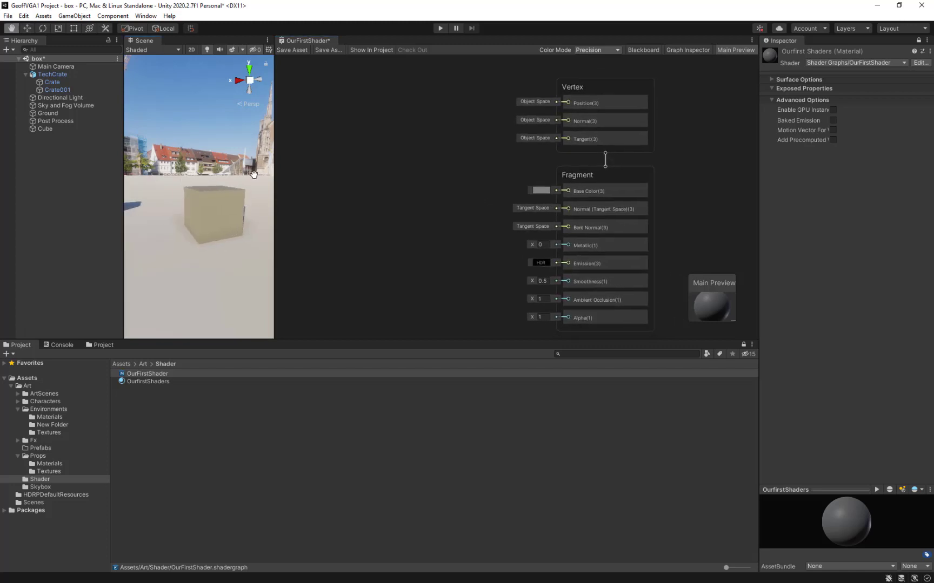
scroll(229, 180, down, 4)
drag(122, 162, 68, 162)
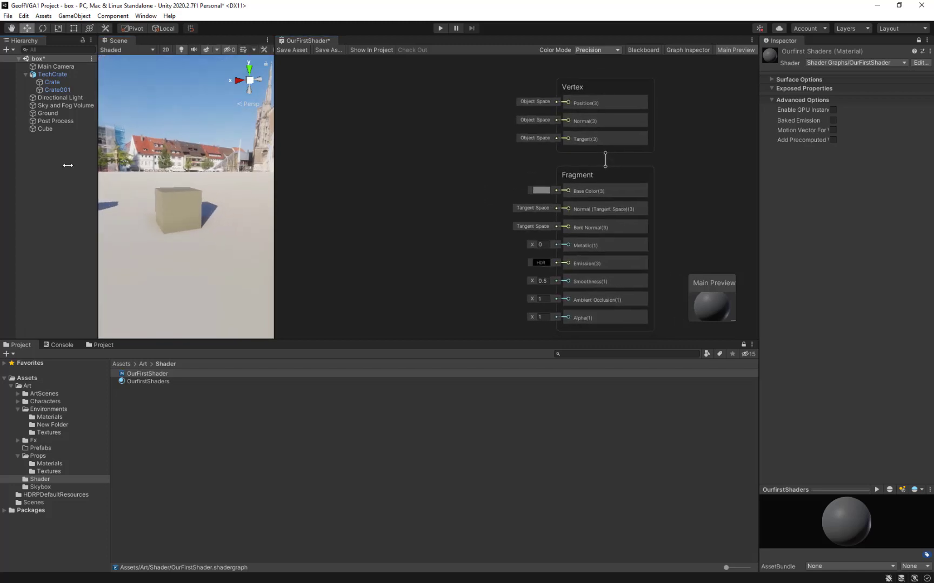
drag(275, 183, 211, 183)
Examine the Vertex and Fragment stacks of the OurFirstShader graph and their input slots.
drag(526, 158, 535, 171)
scroll(536, 171, down, 5)
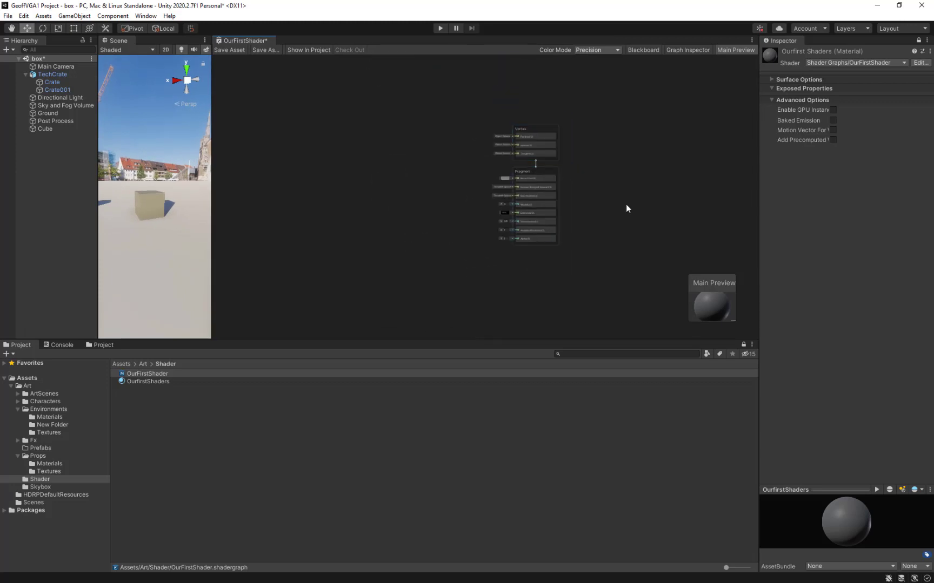
middle_drag(598, 200, 549, 206)
scroll(492, 181, up, 6)
scroll(470, 174, down, 4)
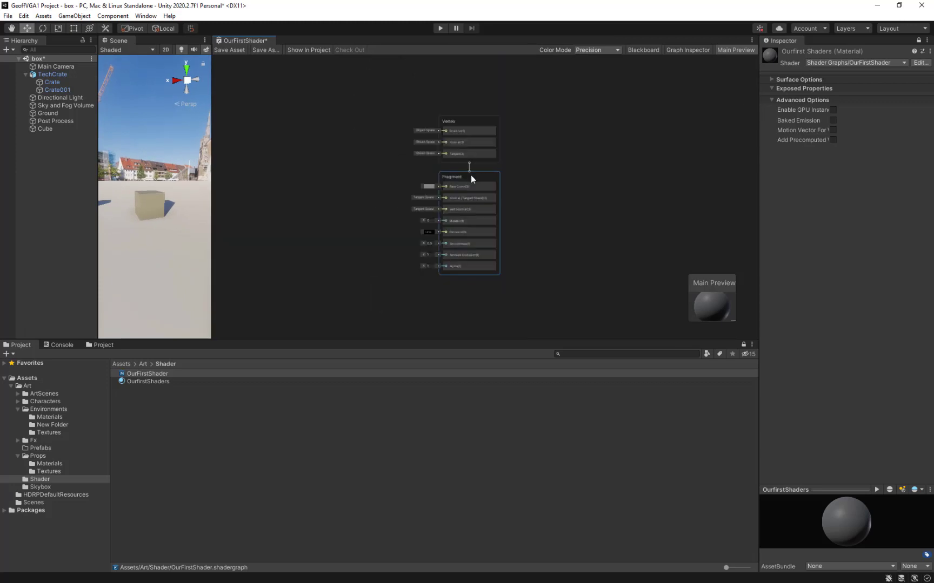
scroll(477, 169, down, 5)
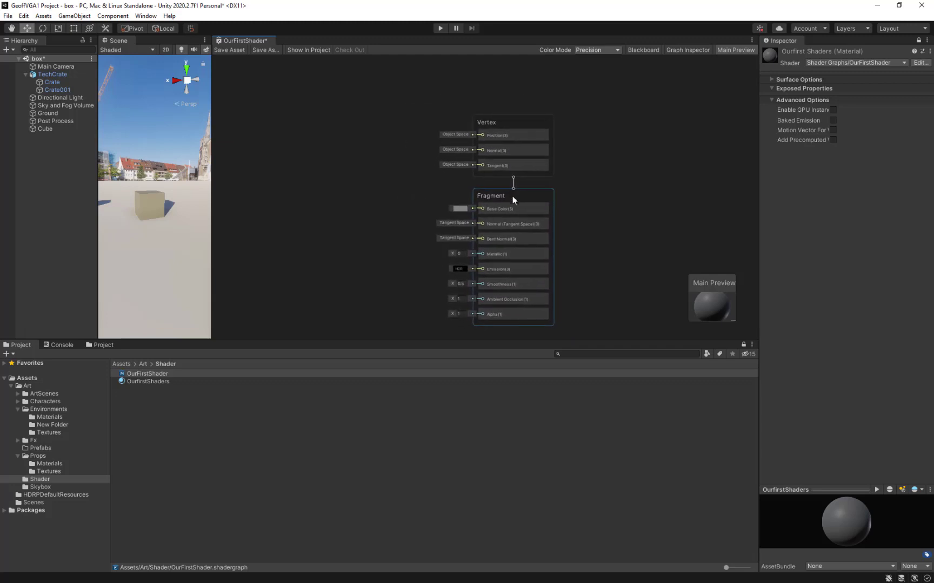
scroll(489, 168, up, 4)
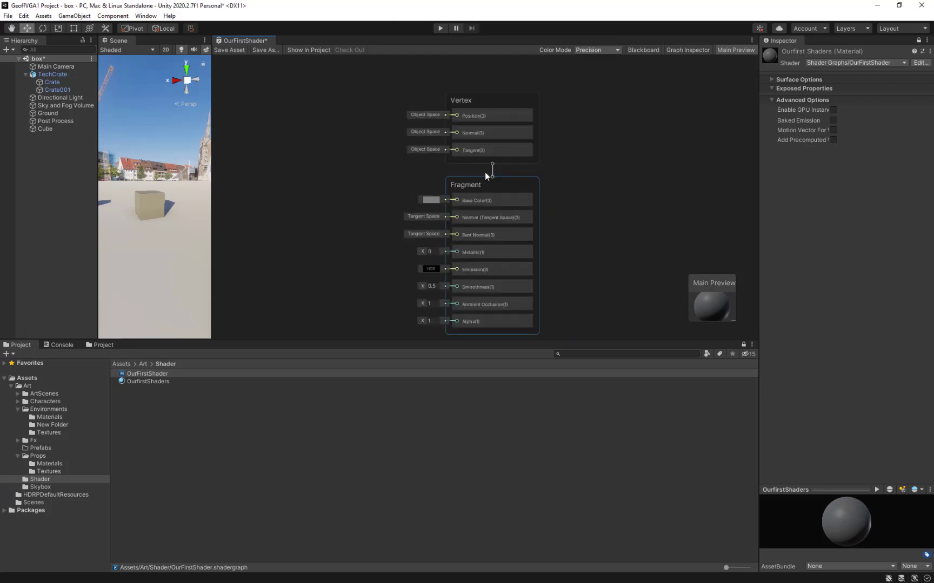
scroll(481, 171, down, 3)
scroll(478, 170, up, 2)
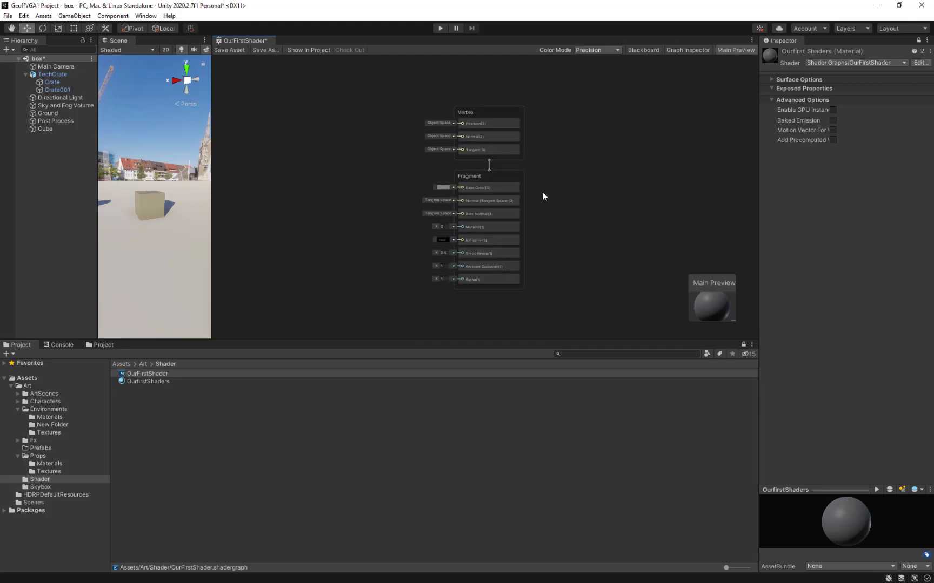
scroll(556, 183, up, 3)
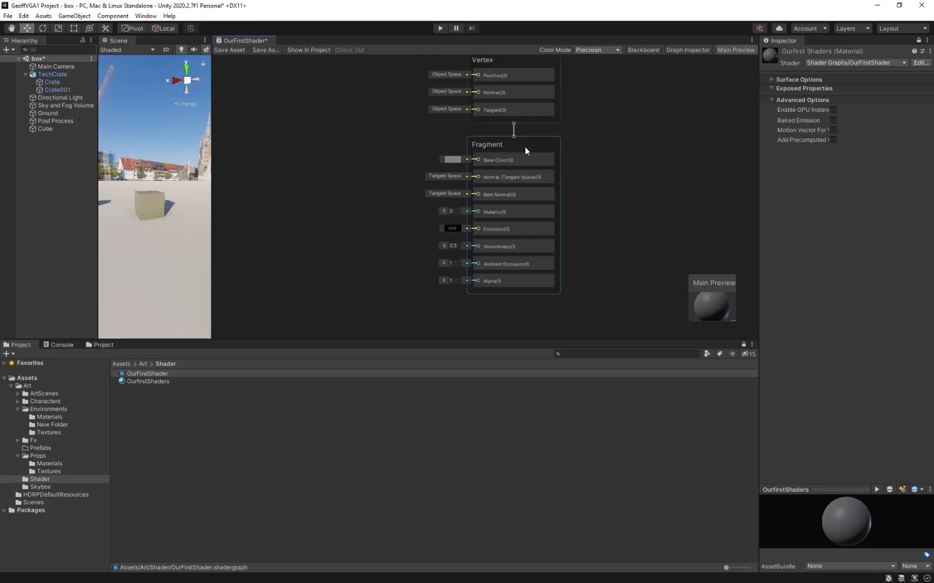
middle_drag(601, 163, 600, 183)
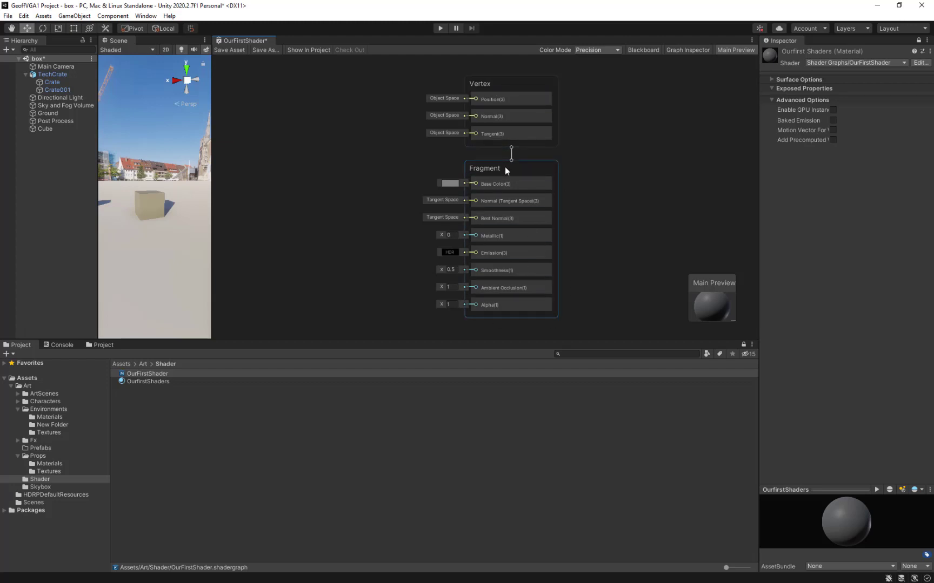
Reposition the Vertex and Fragment stacks slightly within the shader graph.
mouse_move(512, 167)
mouse_down()
mouse_move(484, 154)
mouse_move(508, 169)
mouse_up()
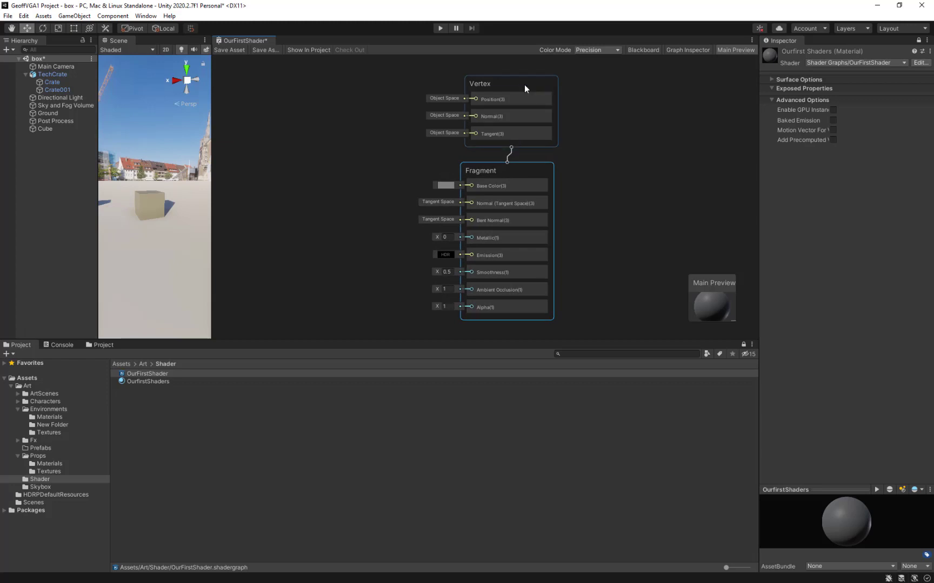
drag(525, 85, 520, 165)
scroll(632, 232, down, 3)
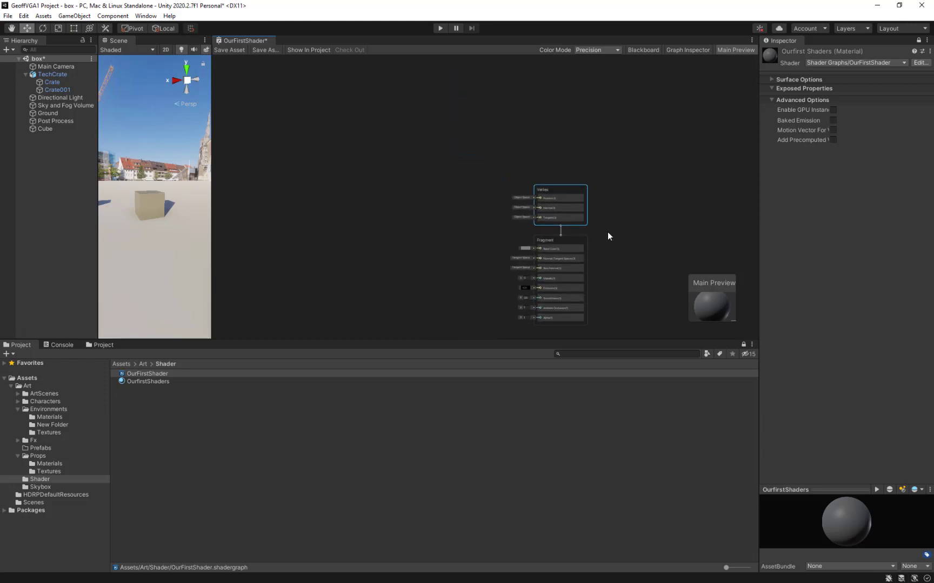
middle_drag(608, 233, 625, 135)
scroll(610, 138, up, 4)
middle_drag(584, 188, 571, 152)
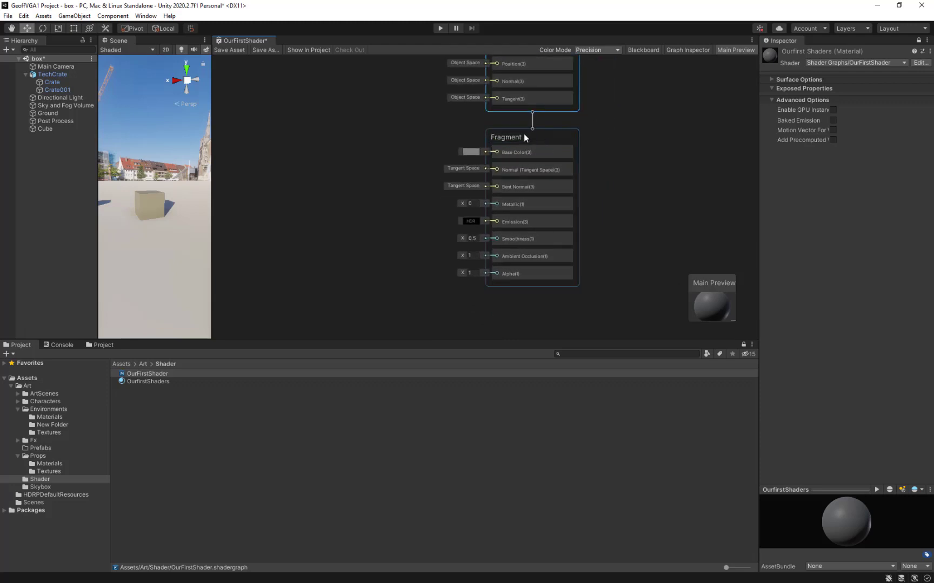
drag(523, 137, 525, 137)
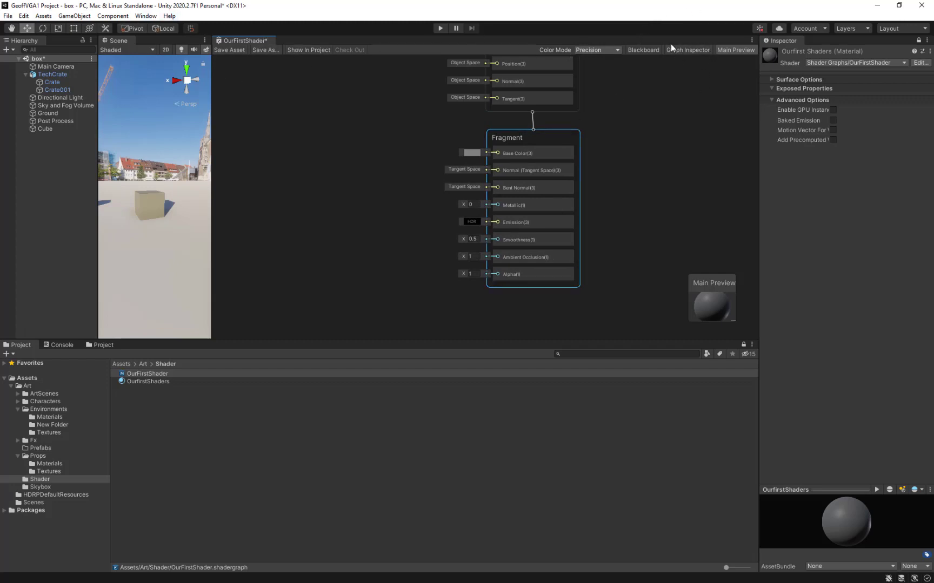
Look over the graph's Blackboard, then show the Graph Inspector and review its Surface Option and Advanced Options settings.
click(648, 49)
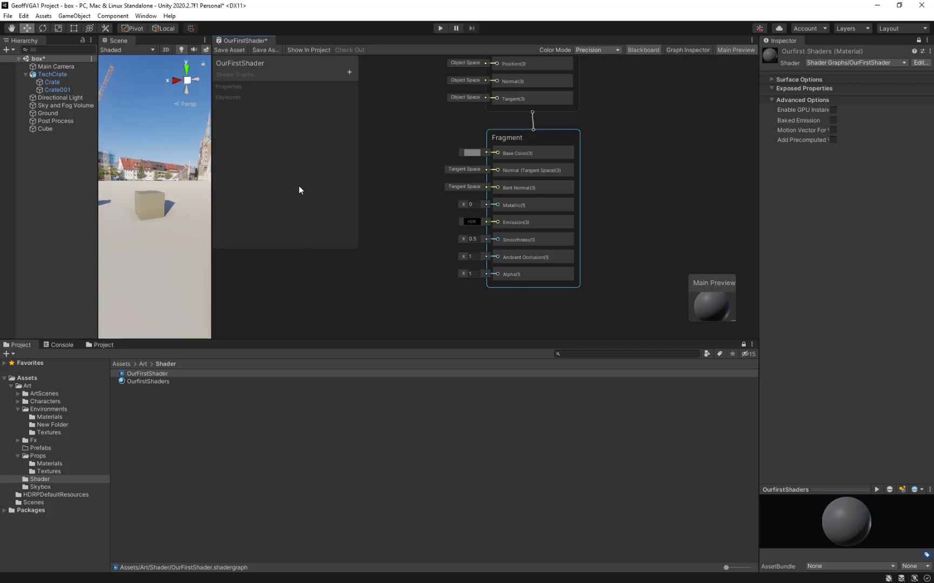
click(644, 50)
click(696, 50)
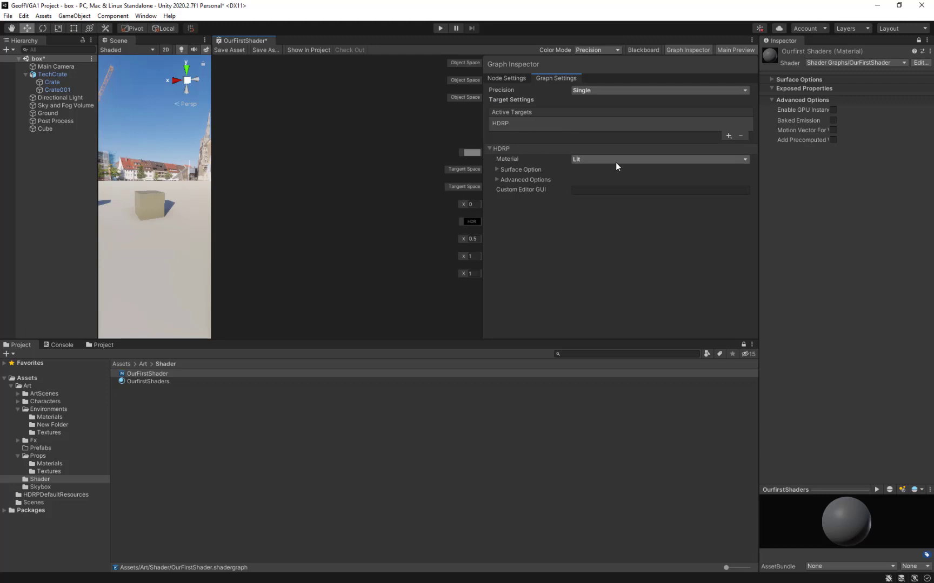
click(496, 169)
click(496, 170)
click(497, 179)
click(496, 178)
Unlock the Inspector and review the surface and advanced options of the Rubber_DecalTrim 01 material in Props/Materials.
click(54, 464)
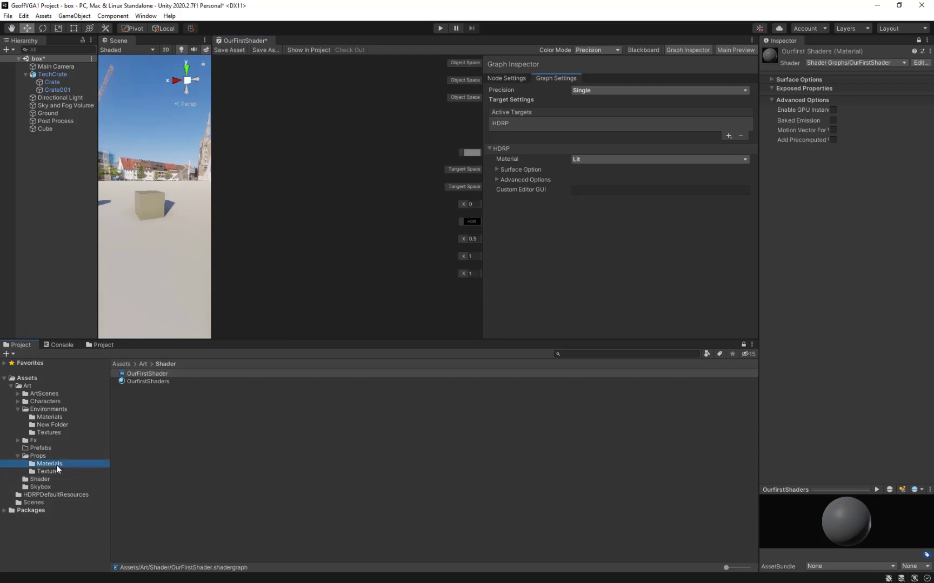
click(154, 413)
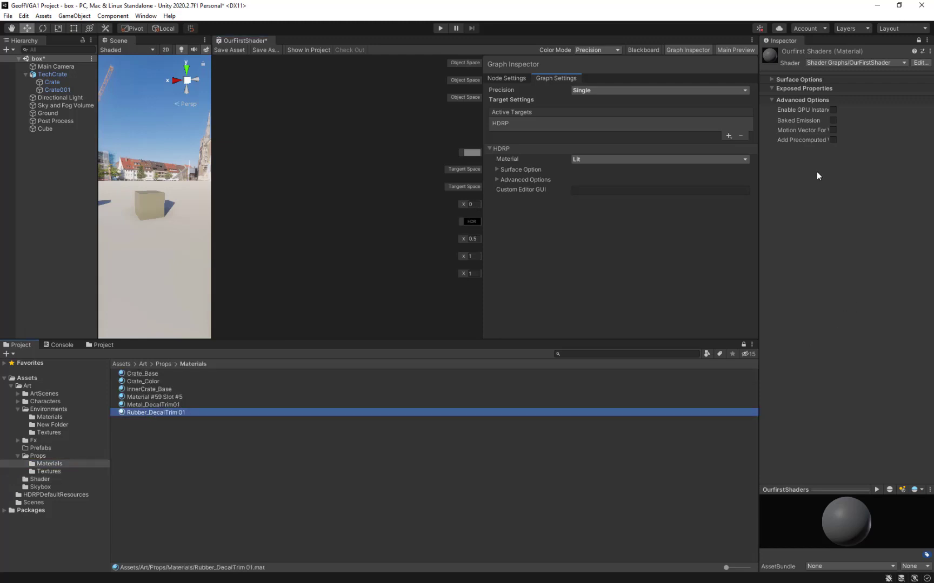
click(918, 40)
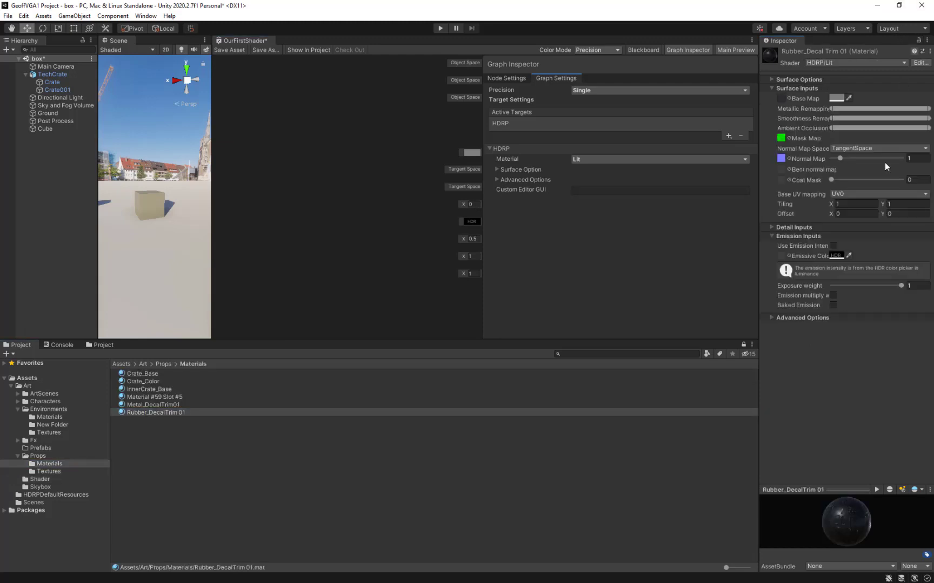
click(771, 317)
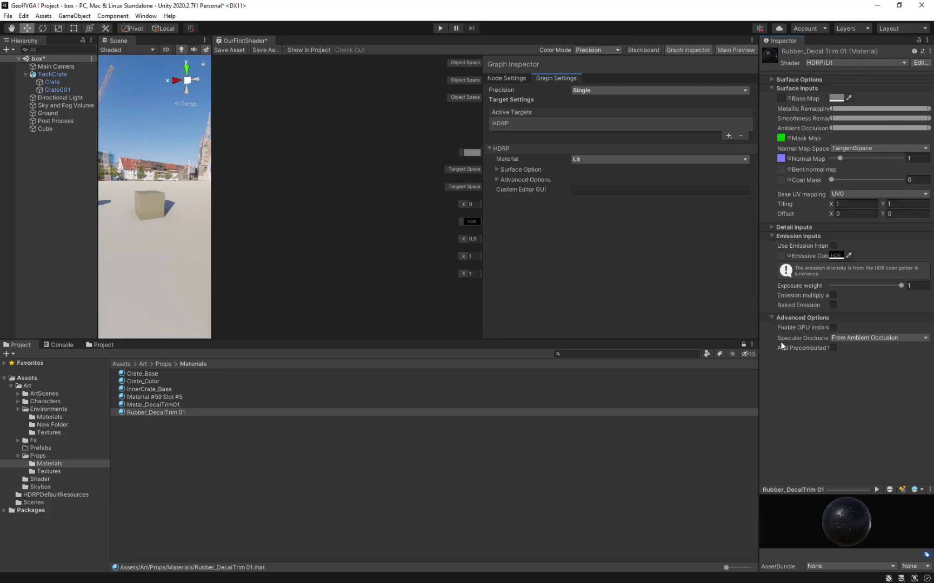
click(777, 79)
click(784, 78)
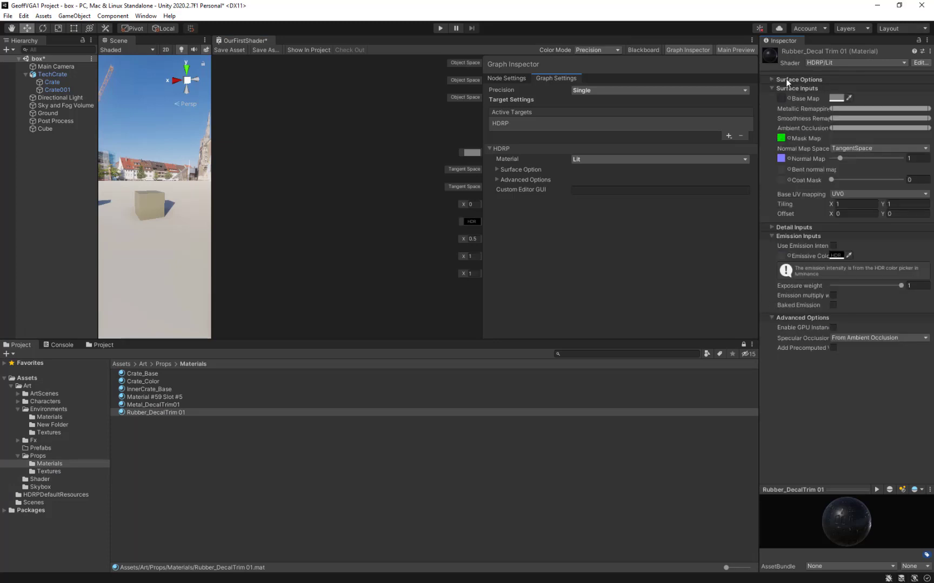
click(774, 318)
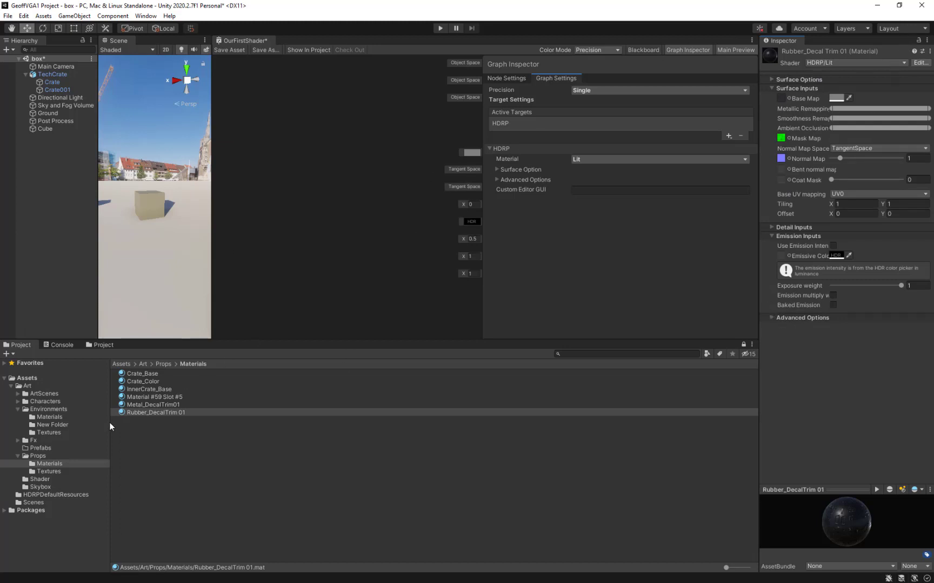
Return to the Art/Shader folder and show the OurFirstShader asset and the OurfirstShaders material in the Inspector.
click(44, 479)
click(150, 374)
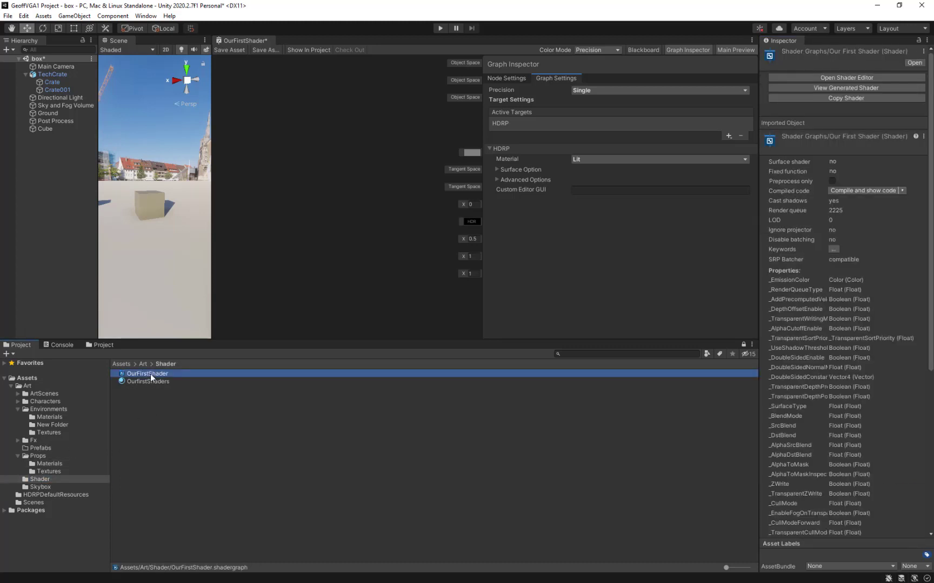
click(150, 381)
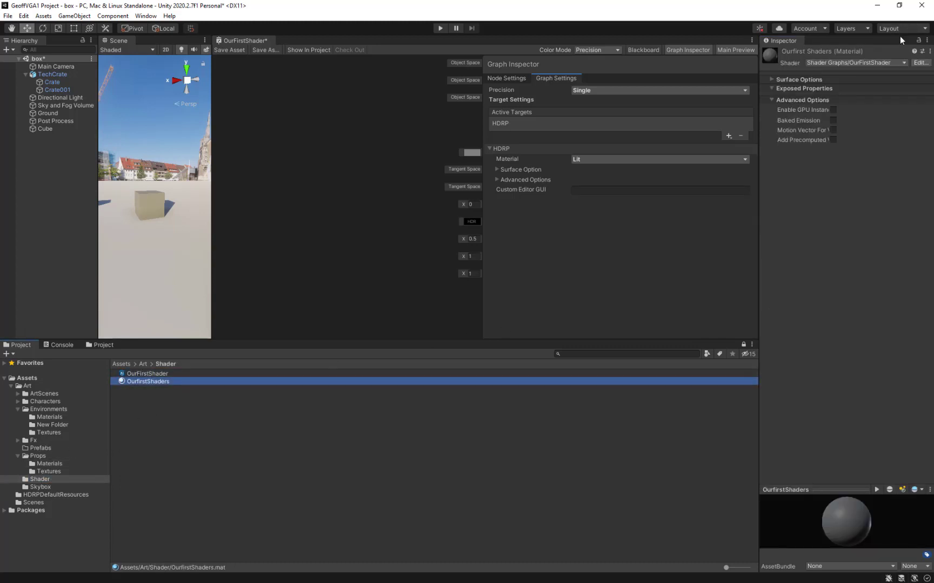
Lock the Inspector on the OurfirstShaders material, then check the graph's Node Settings and hide the Graph Inspector.
click(919, 41)
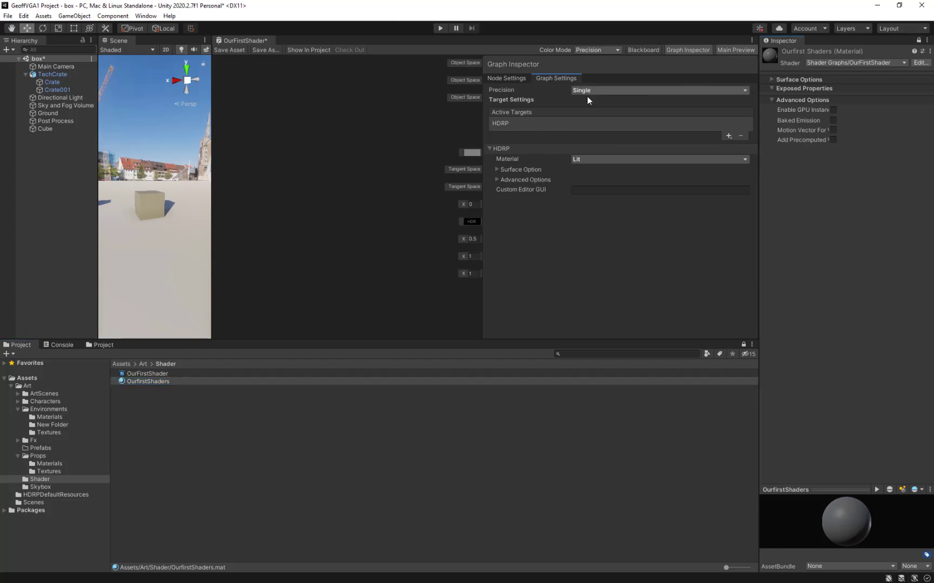
click(508, 79)
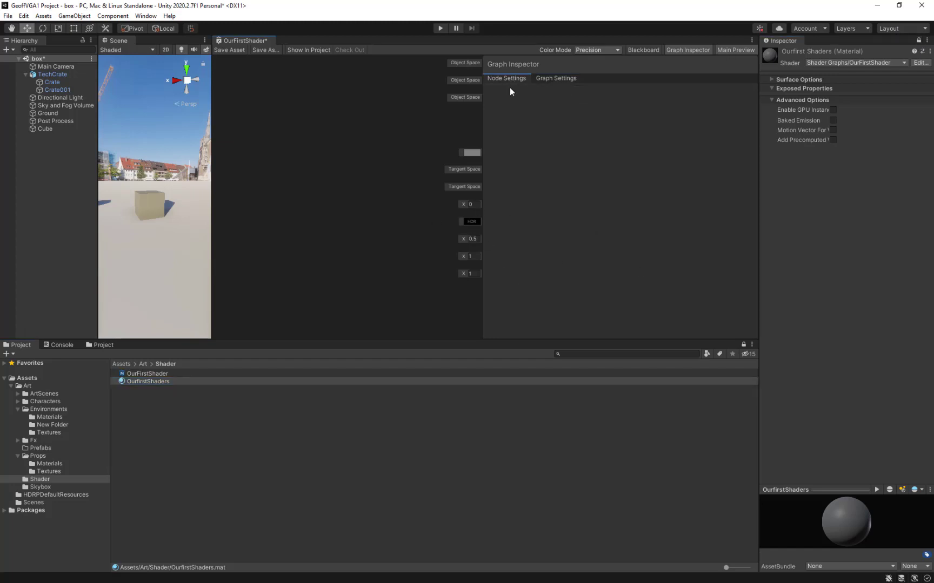
click(543, 78)
click(728, 48)
click(692, 50)
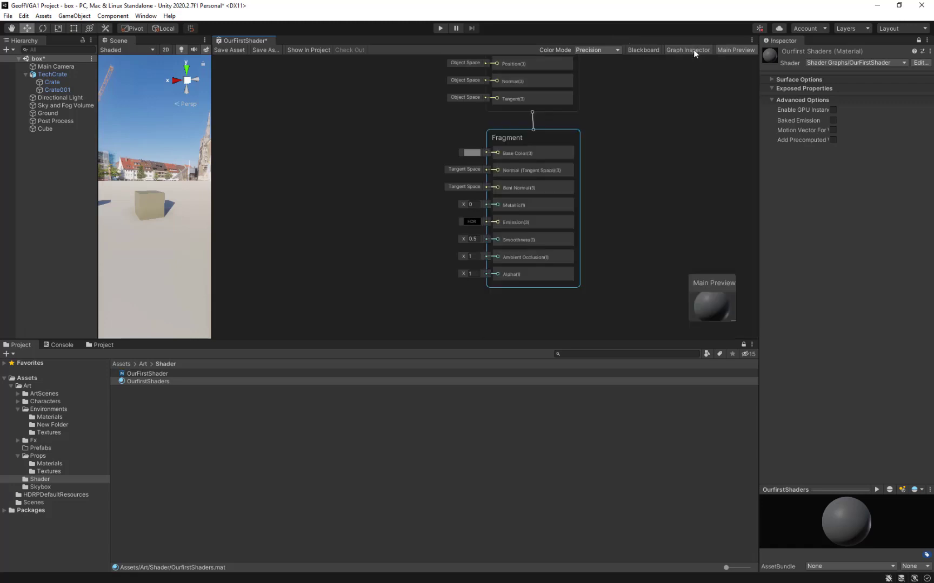
Enlarge the Main Preview to about twice its size and place it in the graph's lower corner.
drag(715, 290, 690, 201)
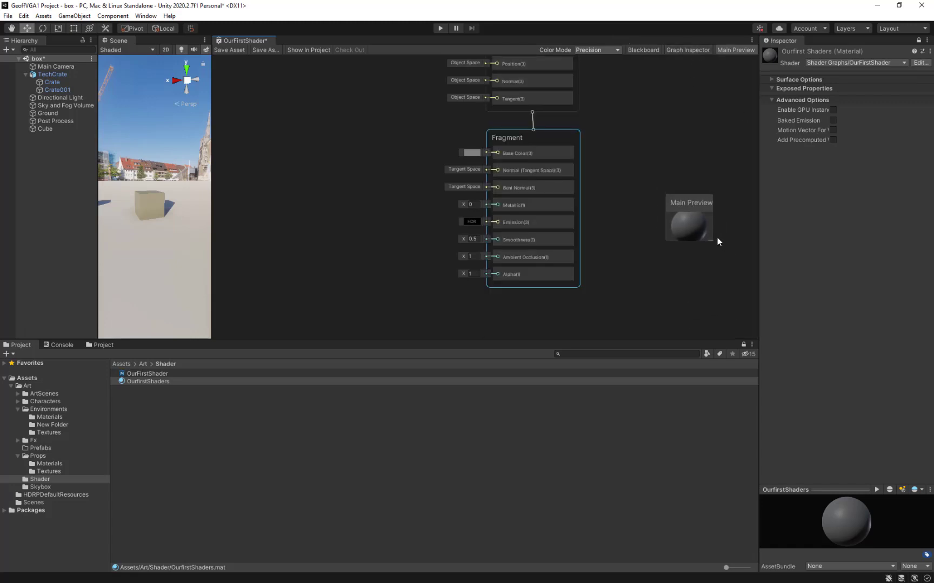
drag(709, 239, 752, 319)
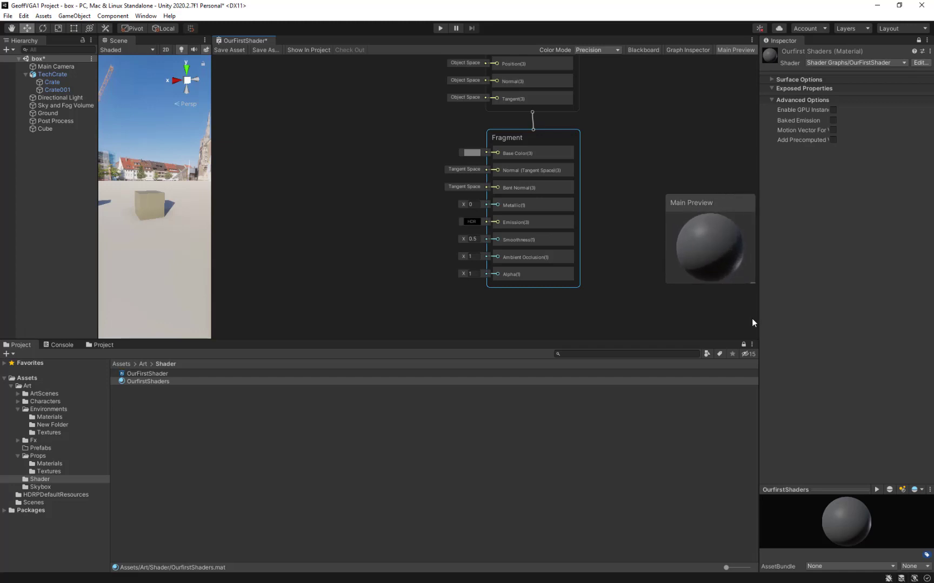
drag(707, 199, 712, 260)
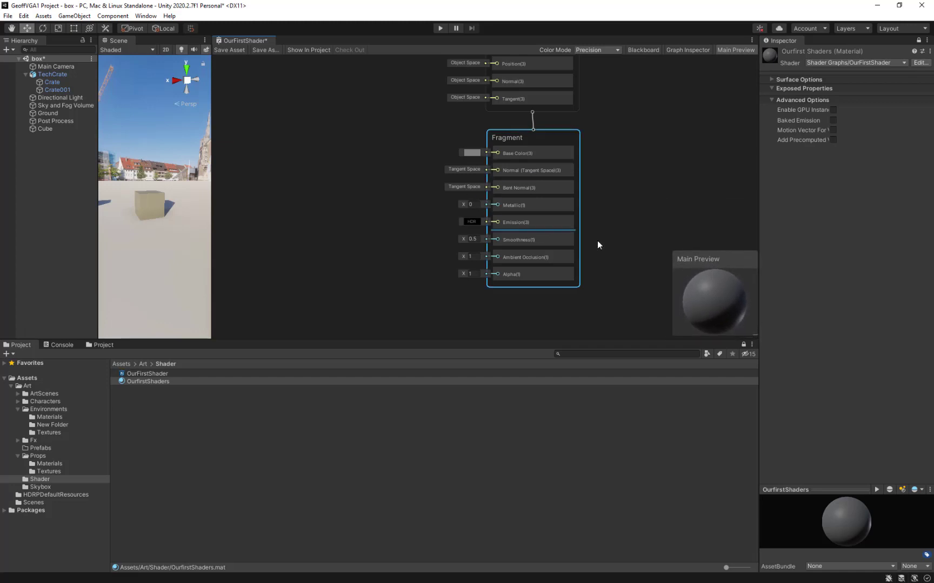
Try the Category color mode for the graph, then set it back to Precision.
middle_drag(601, 156, 562, 148)
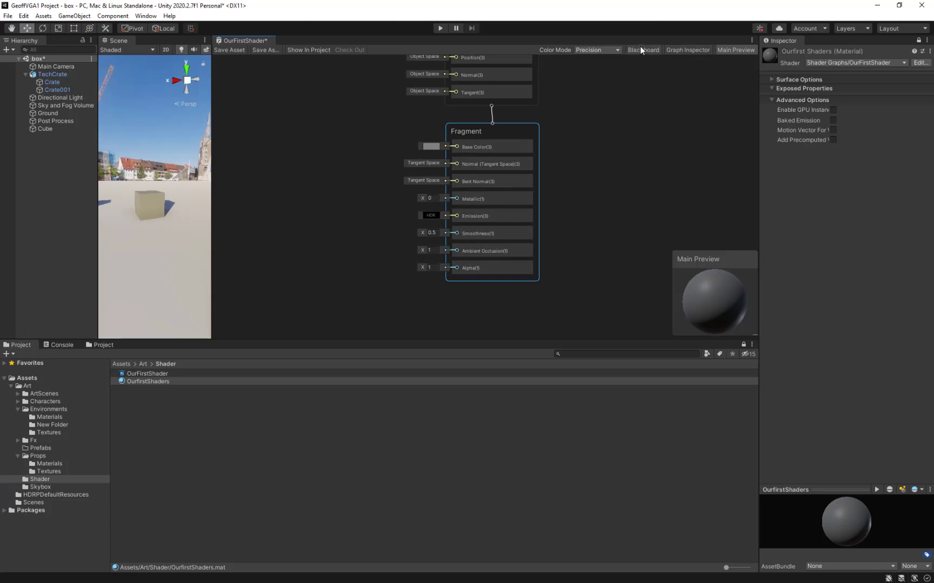
middle_drag(619, 131, 640, 153)
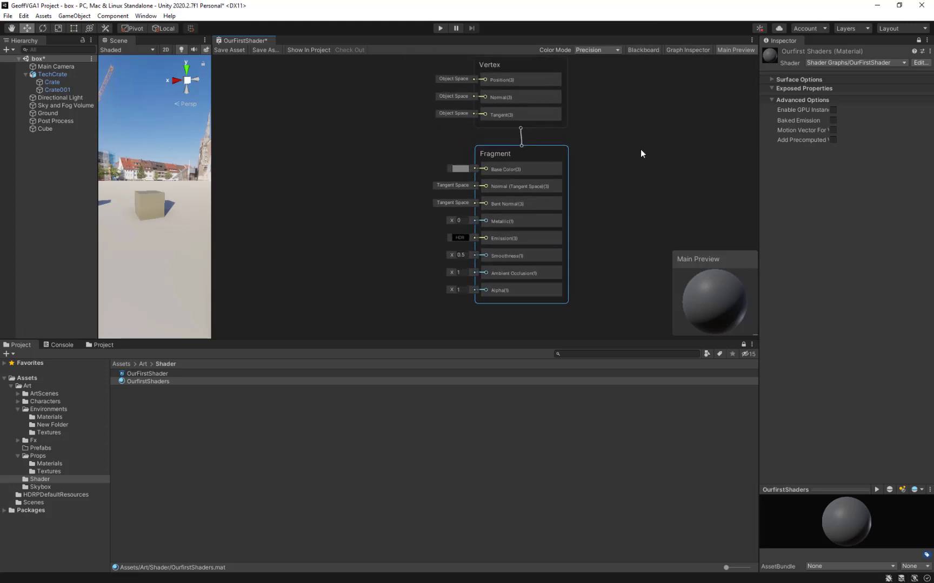
click(623, 51)
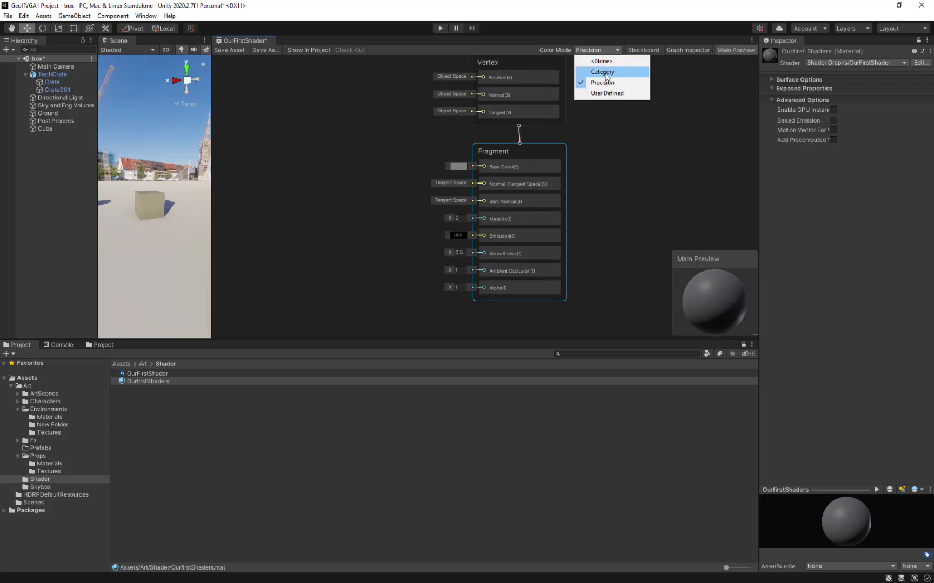
click(608, 72)
click(621, 51)
click(599, 82)
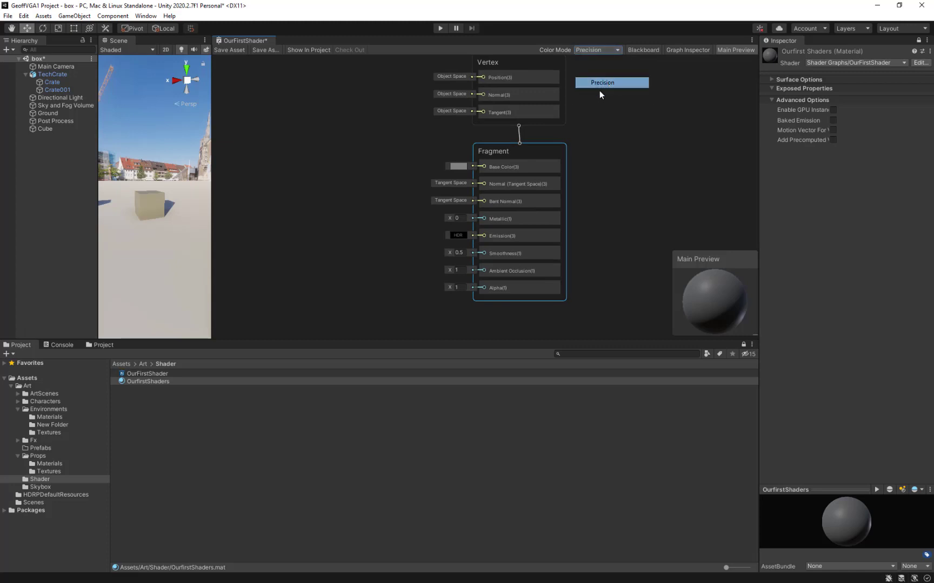
Create a Sample Texture 2D node from the Fragment's Base Color input, connected through its RGBA(4) output.
scroll(444, 139, down, 1)
middle_drag(444, 140, 470, 124)
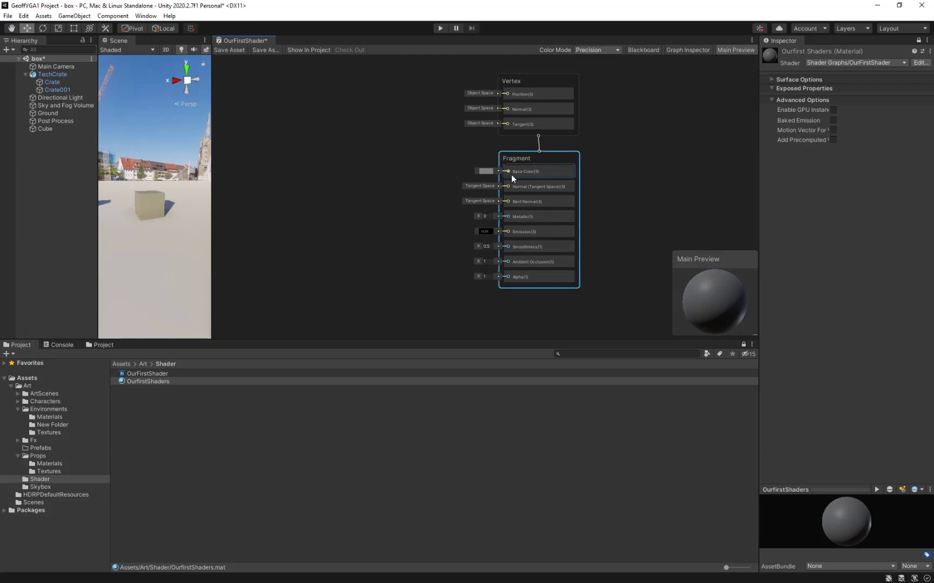
drag(508, 172, 515, 176)
drag(515, 176, 510, 169)
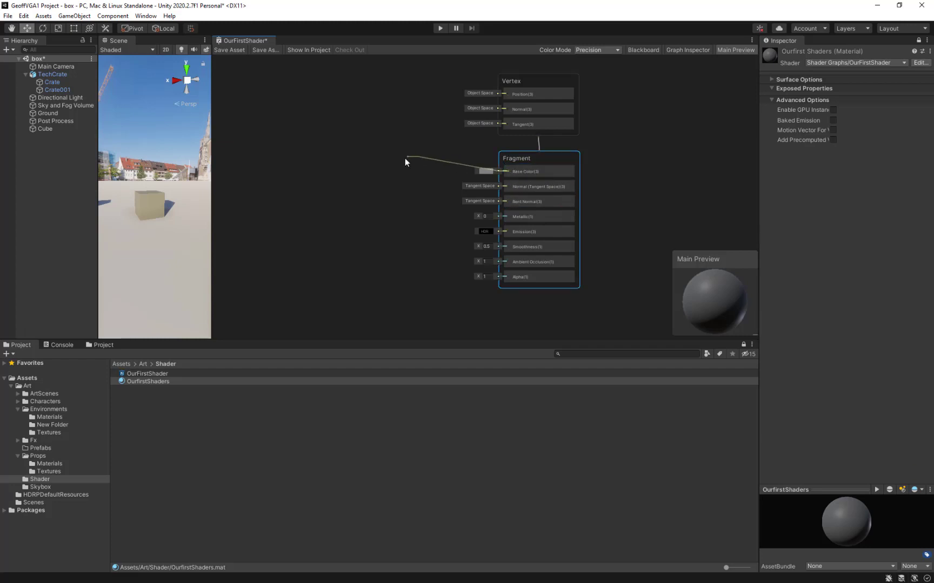
key(space)
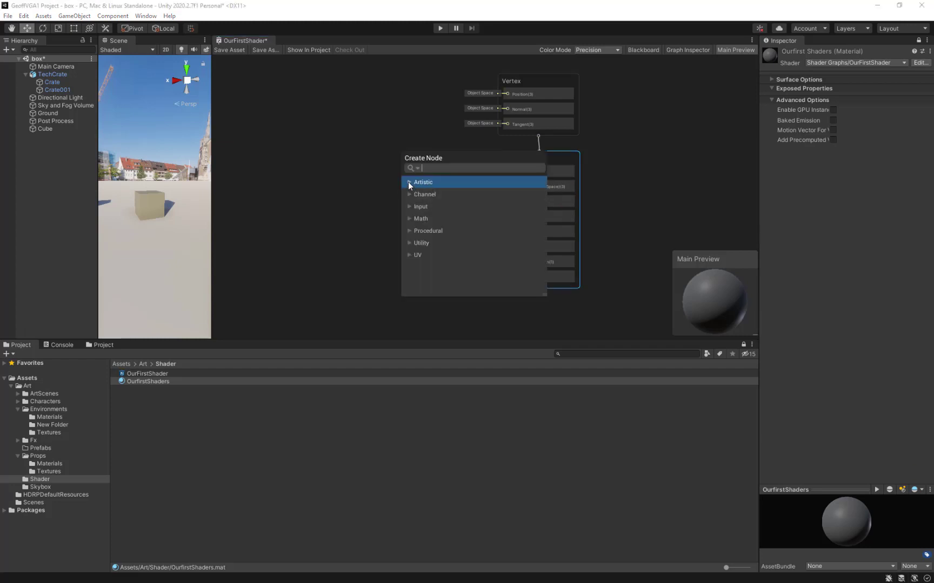
click(408, 182)
click(408, 181)
drag(499, 163, 382, 99)
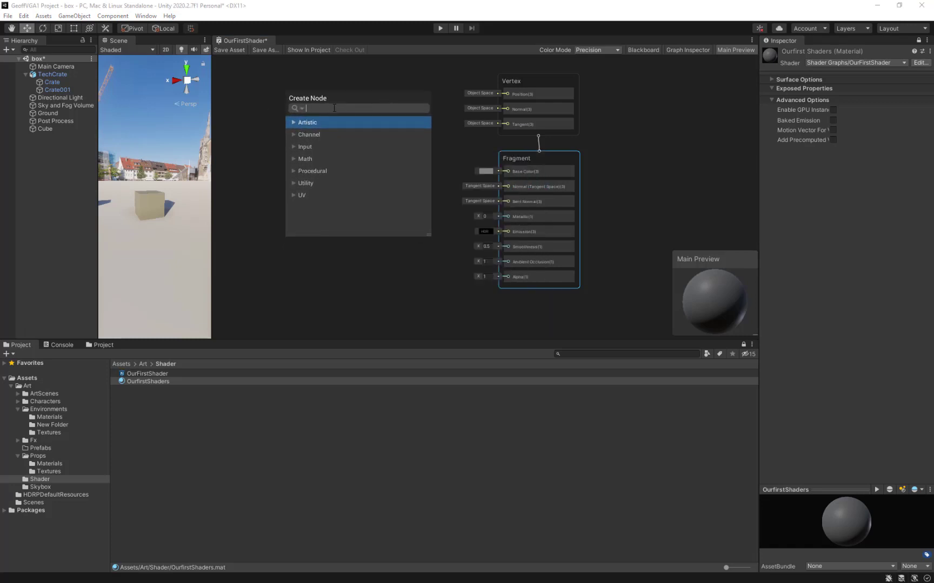
text(sampl)
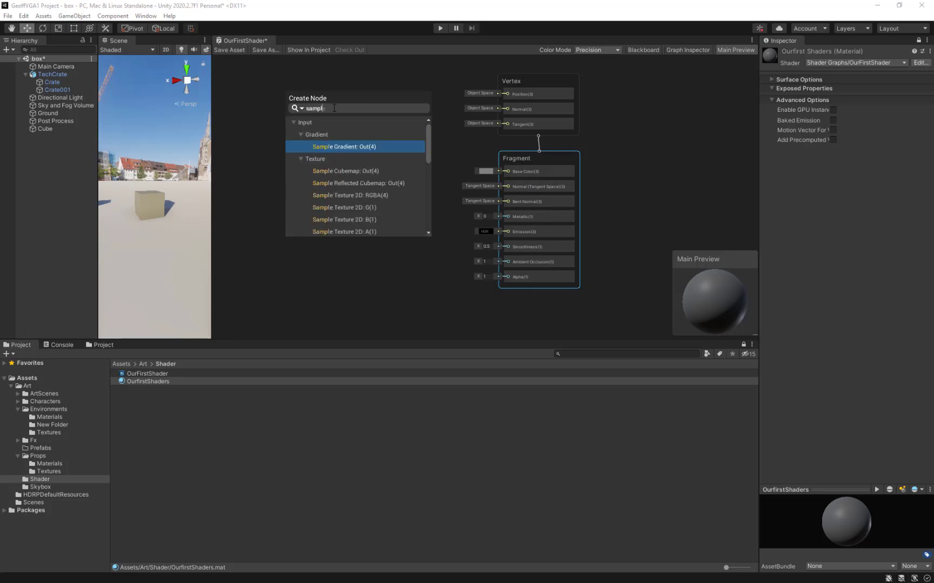
text(e te)
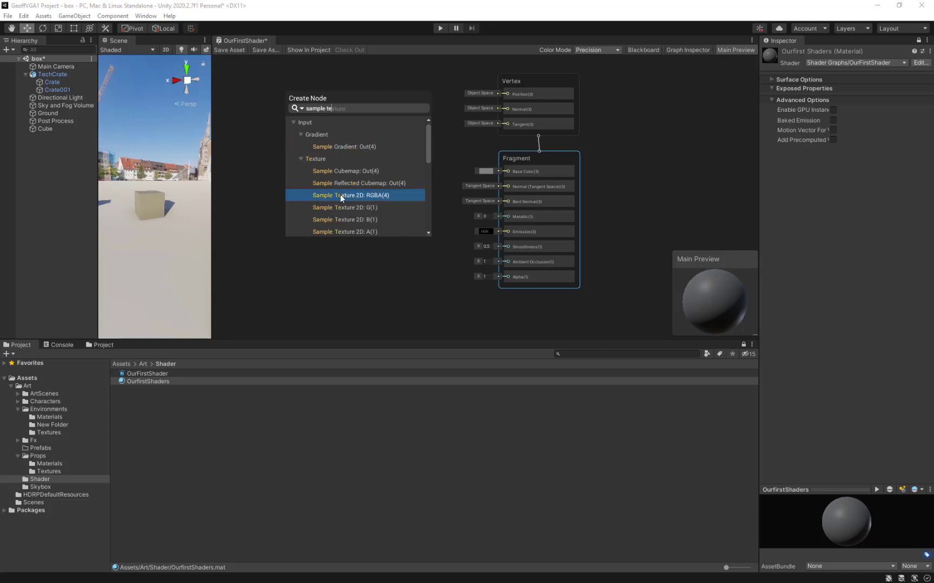
click(367, 194)
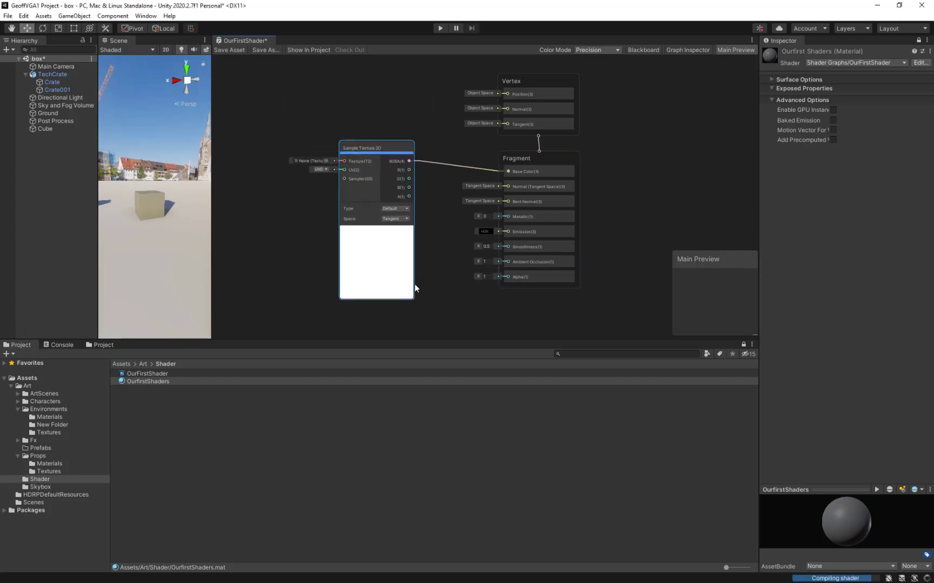
Collapse the Sample Texture 2D node's preview, look at its UV channel options, and move the node farther from the Fragment stack.
click(377, 233)
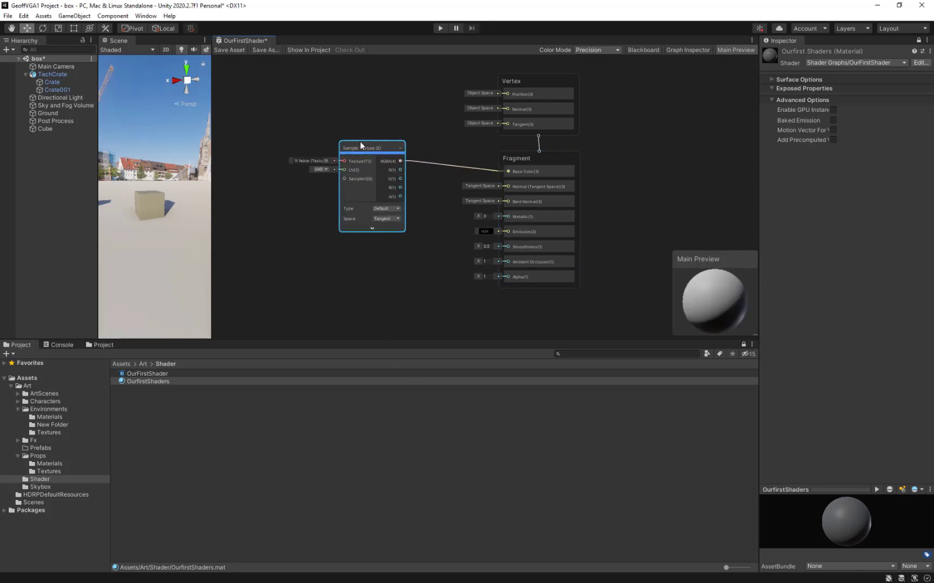
drag(366, 149, 356, 145)
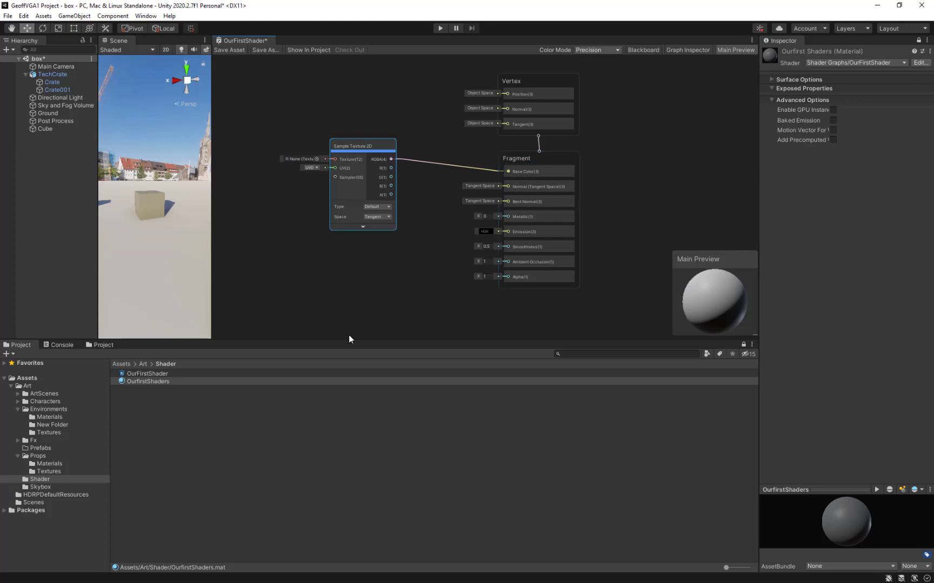
middle_drag(405, 203, 478, 216)
click(382, 183)
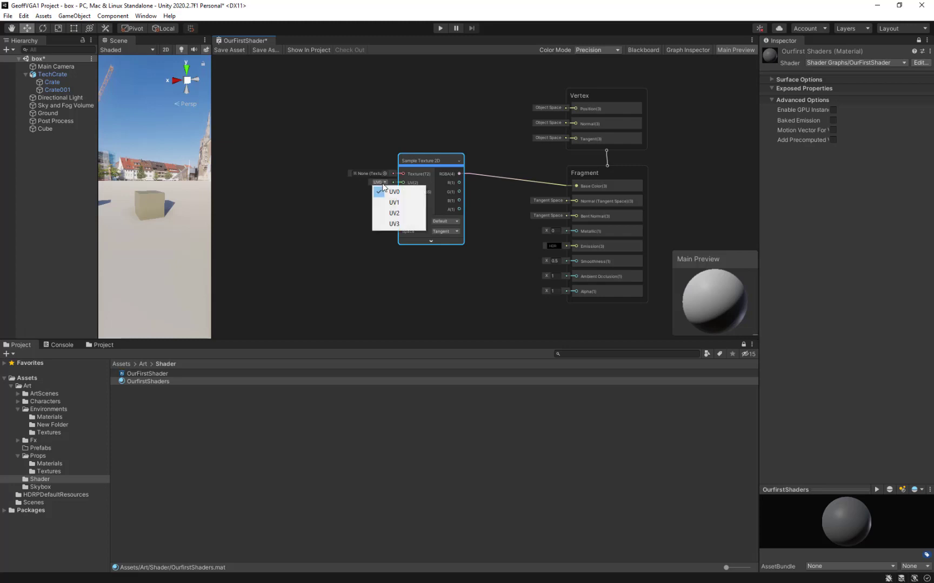
click(315, 220)
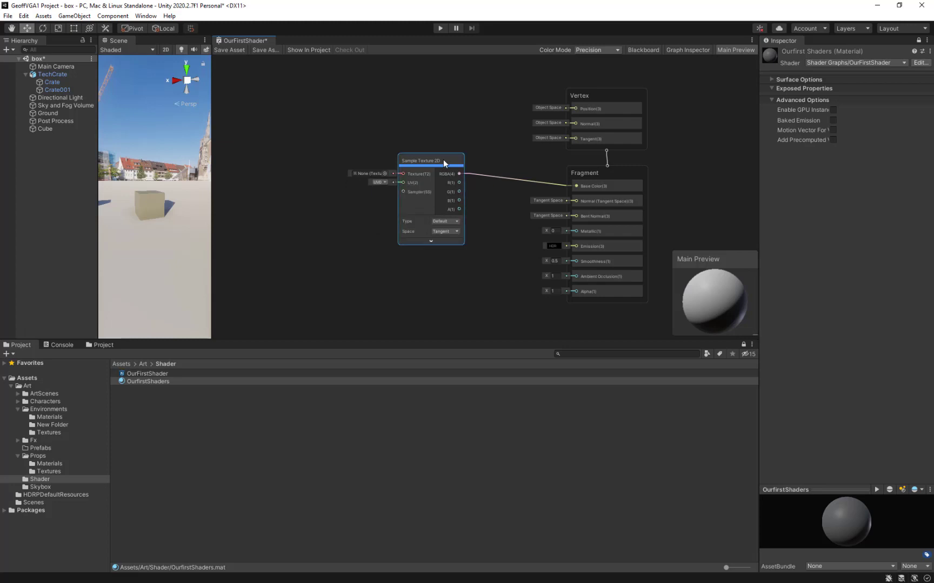
drag(442, 160, 421, 160)
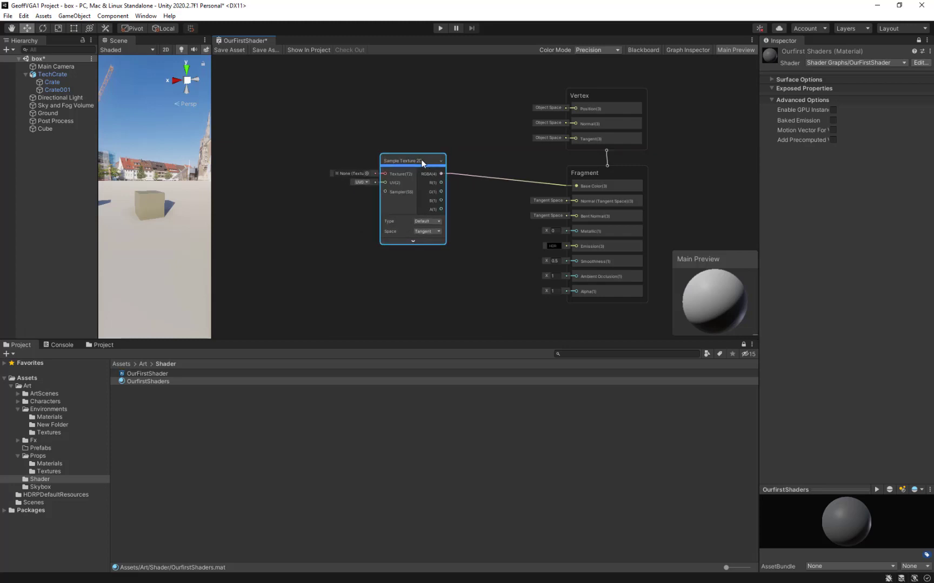
Assign the Decal Trim_BaseMap texture to the Sample Texture 2D node and move the node closer to the Fragment stack.
click(366, 173)
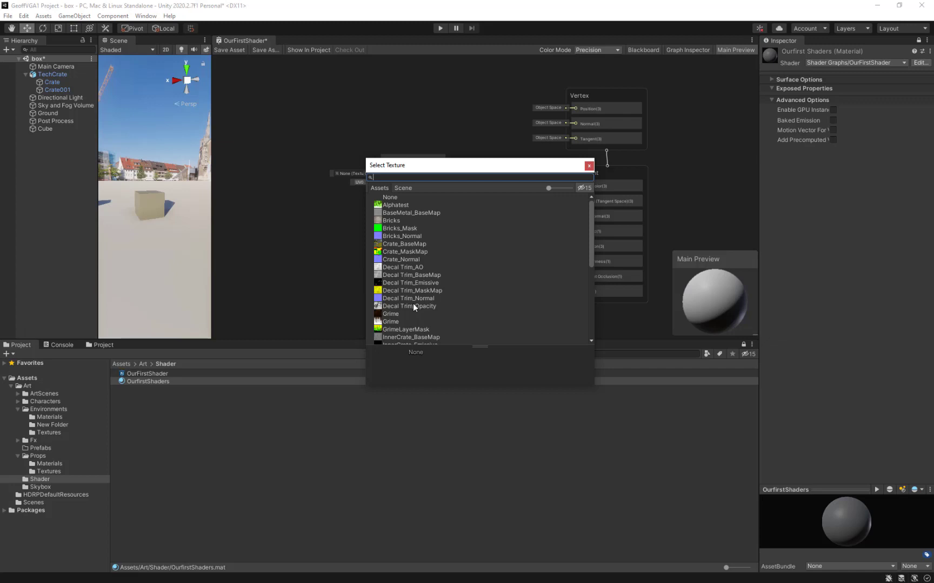
click(414, 275)
scroll(160, 209, up, 8)
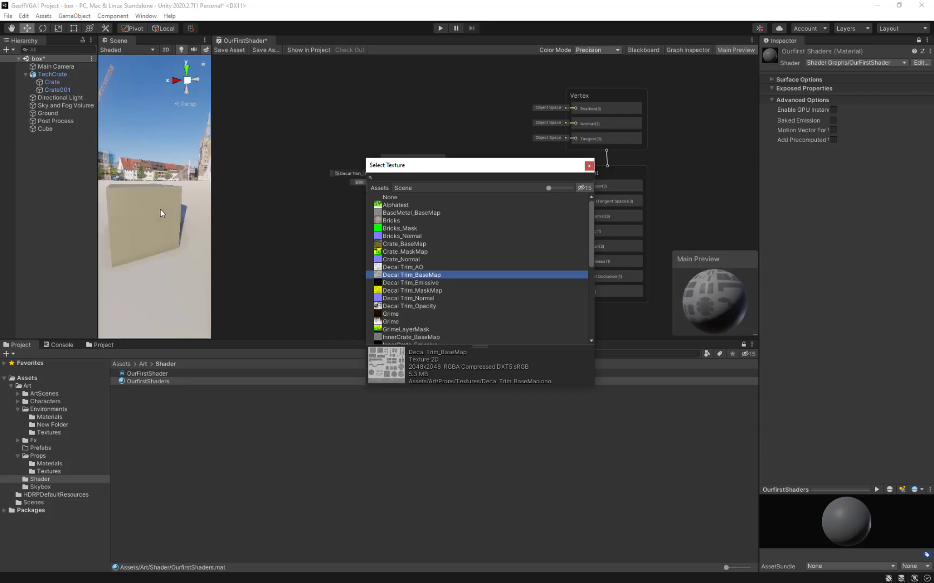
middle_drag(171, 209, 173, 209)
scroll(173, 209, down, 3)
drag(441, 162, 472, 176)
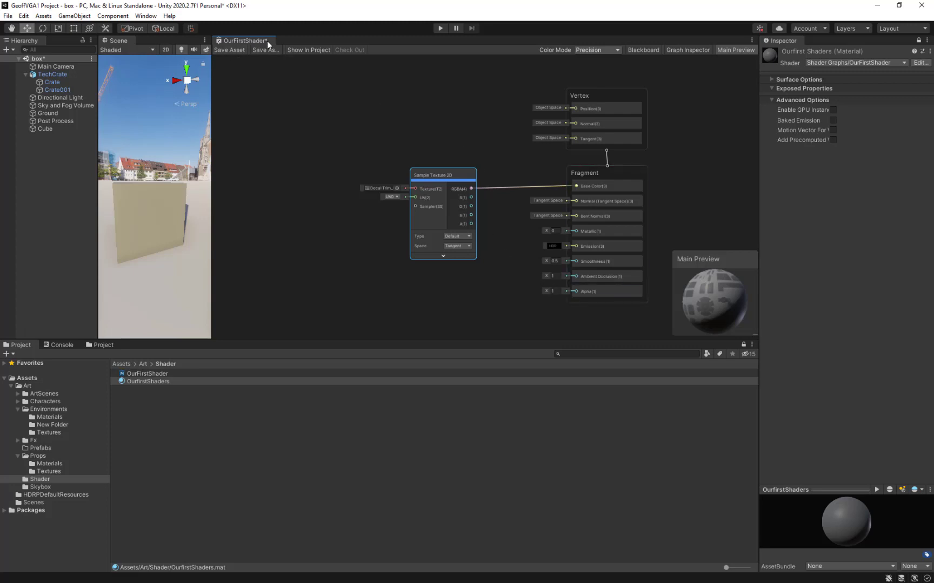
Save the shader graph asset and inspect the texture on the cube up close in the scene.
click(229, 50)
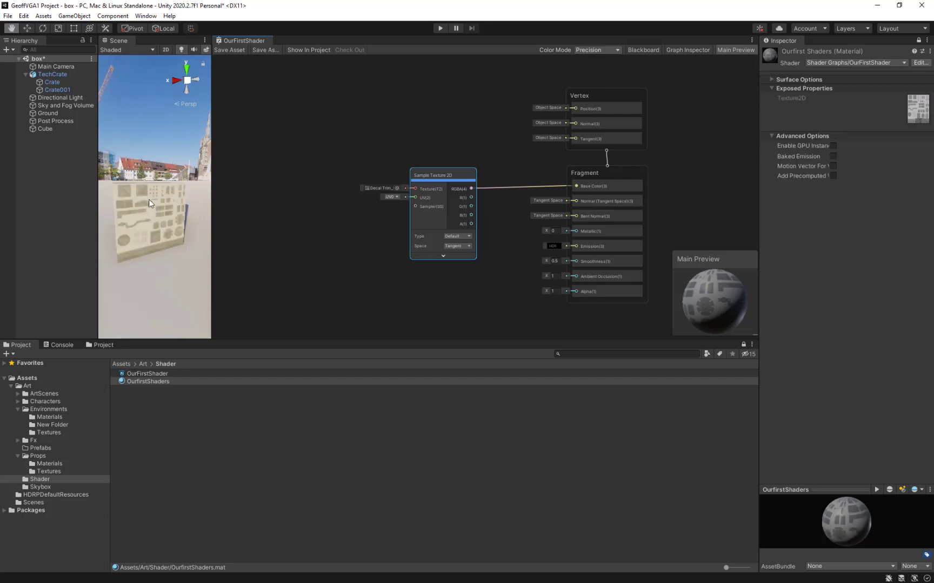
scroll(161, 205, up, 5)
scroll(161, 204, down, 3)
mouse_move(161, 204)
middle_down()
mouse_move(185, 182)
mouse_move(164, 189)
mouse_move(174, 196)
middle_up()
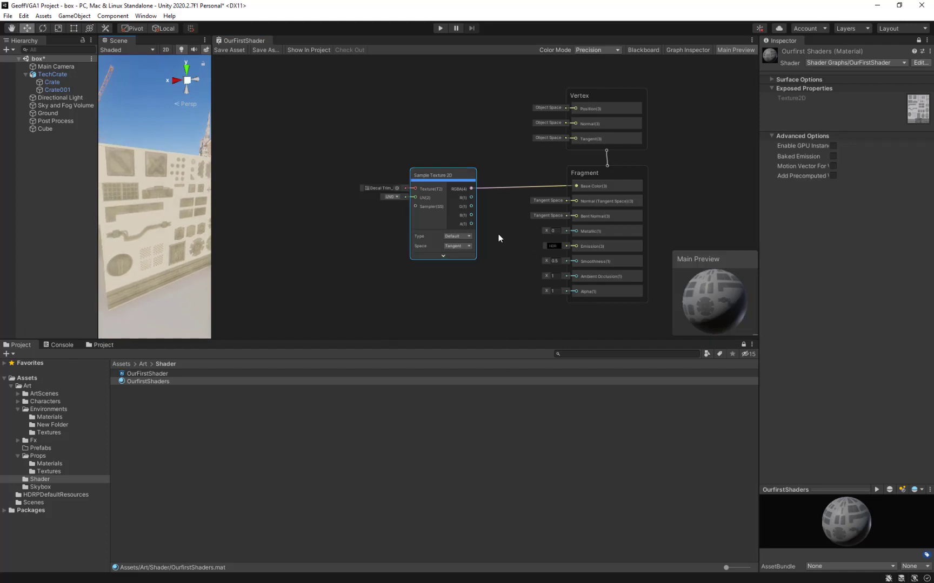
Collapse the unused ports of the base color Sample Texture 2D node and move it up beside the Vertex stack.
click(471, 176)
drag(450, 176, 435, 154)
middle_drag(514, 211, 480, 203)
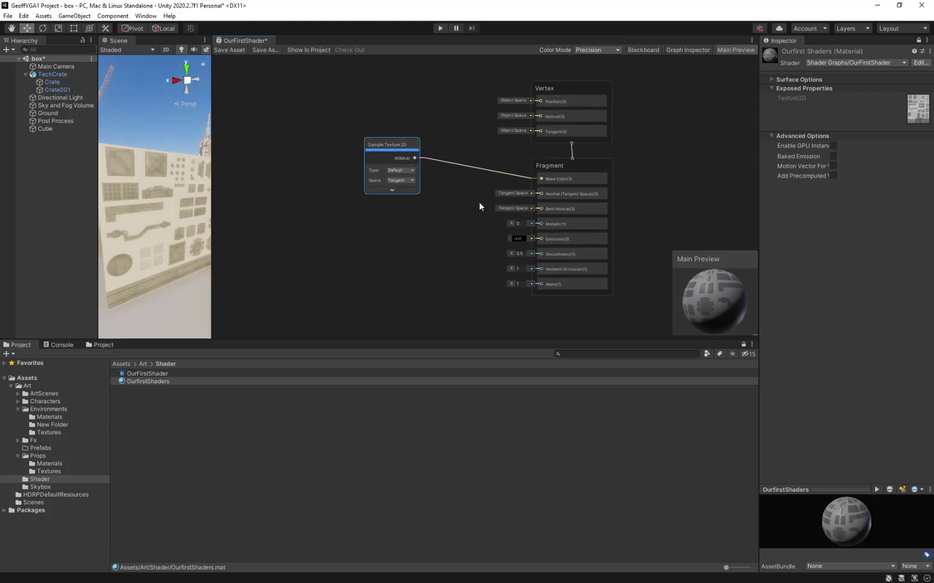
drag(400, 143, 421, 132)
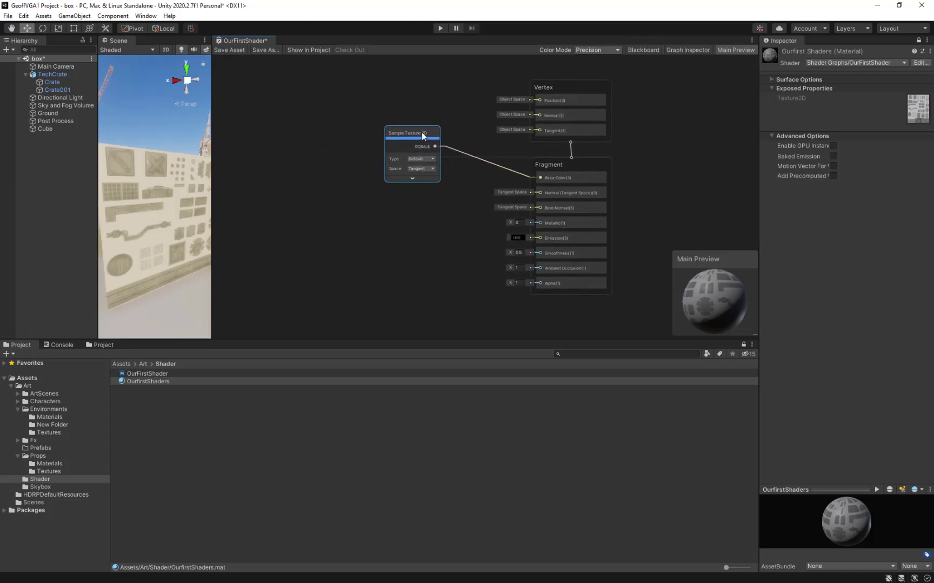
middle_drag(558, 266, 556, 232)
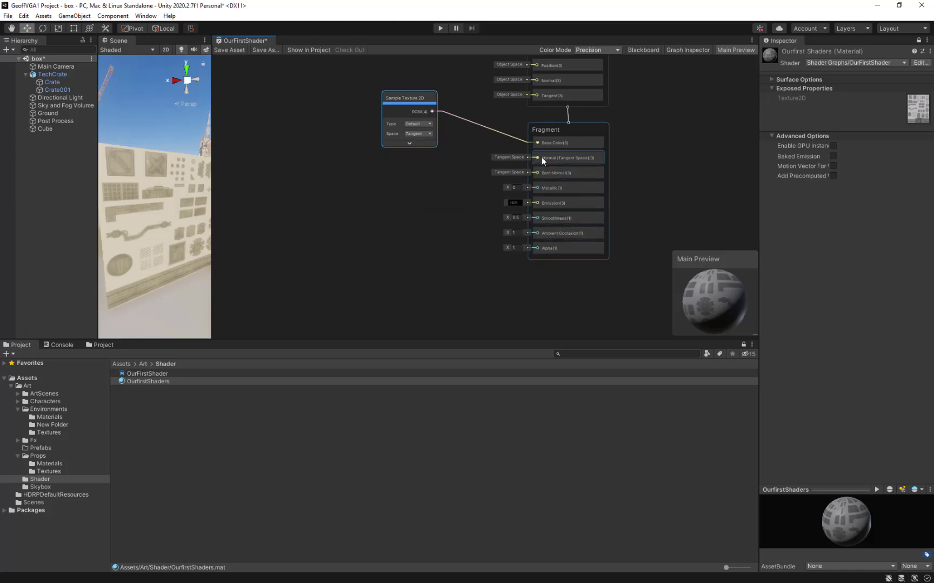
Add a second Sample Texture 2D node feeding Normal (Tangent Space) through RGBA(4), collapse its preview, and align it under the first.
drag(536, 158, 444, 173)
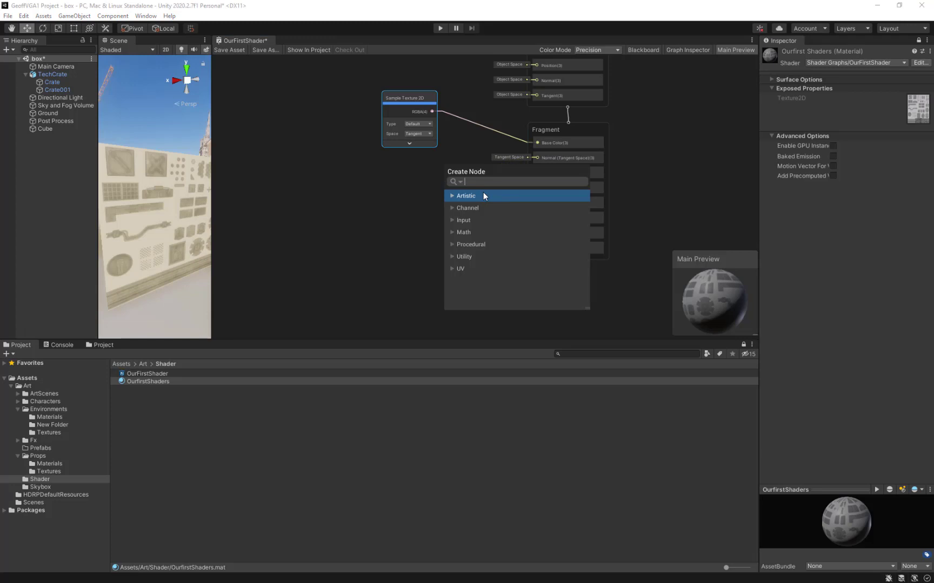
text(sample)
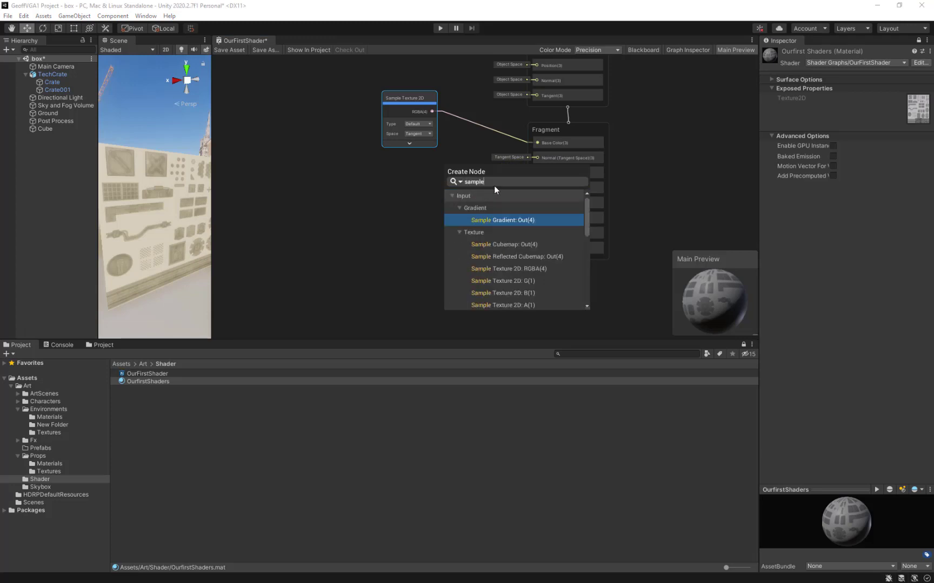
click(523, 269)
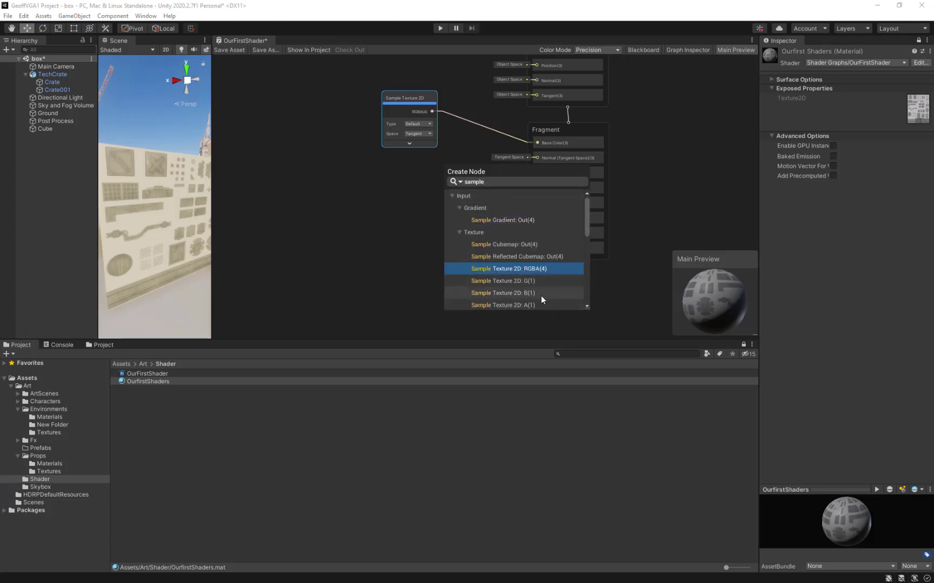
click(532, 267)
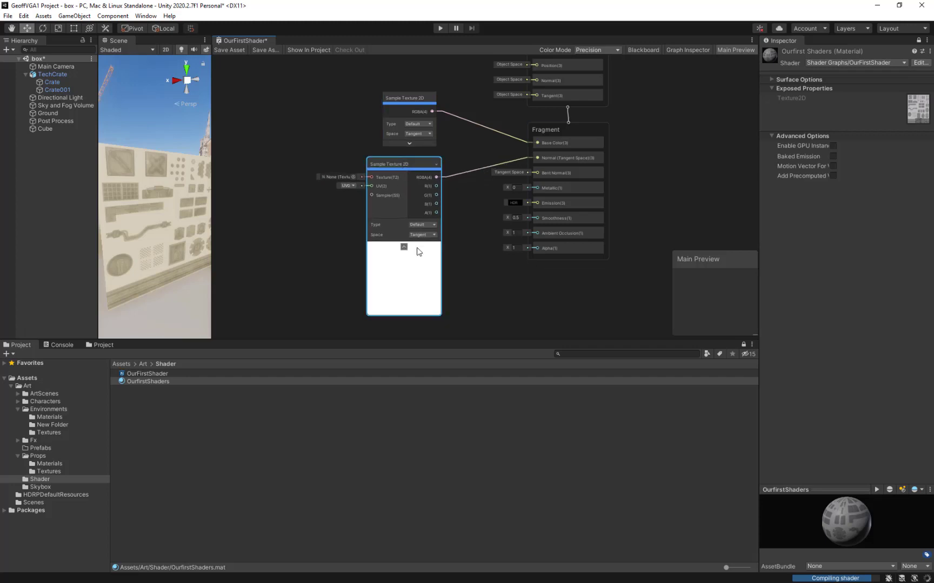
click(411, 253)
mouse_move(406, 173)
mouse_down()
mouse_move(405, 160)
mouse_move(411, 164)
mouse_up()
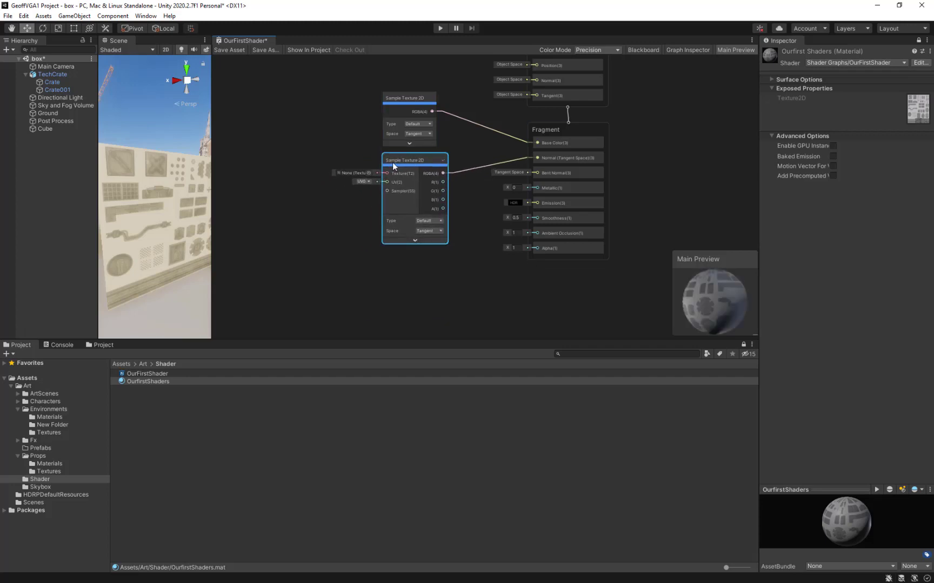
Assign the Decal Trim_Normal texture to the second Sample Texture 2D node and shift the node slightly in the graph.
click(369, 173)
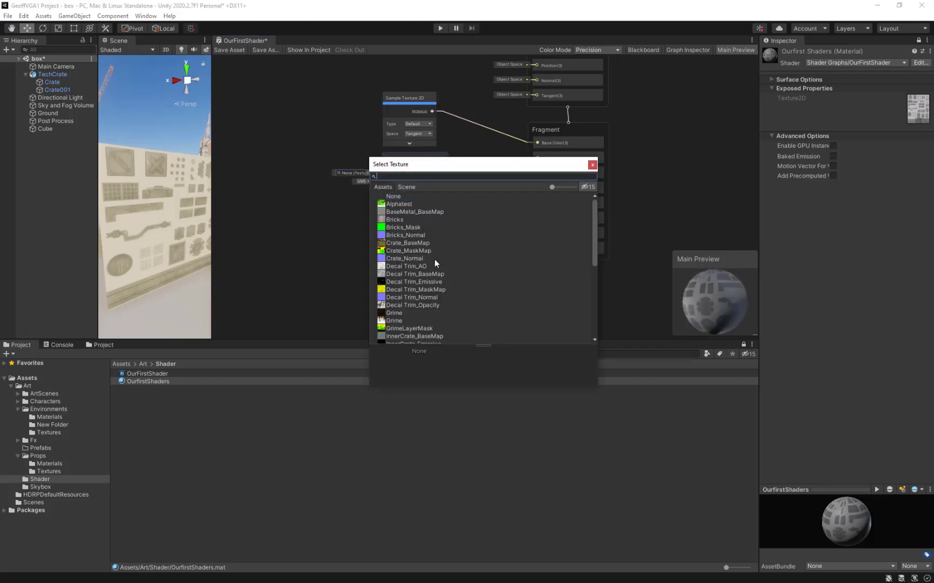
click(411, 298)
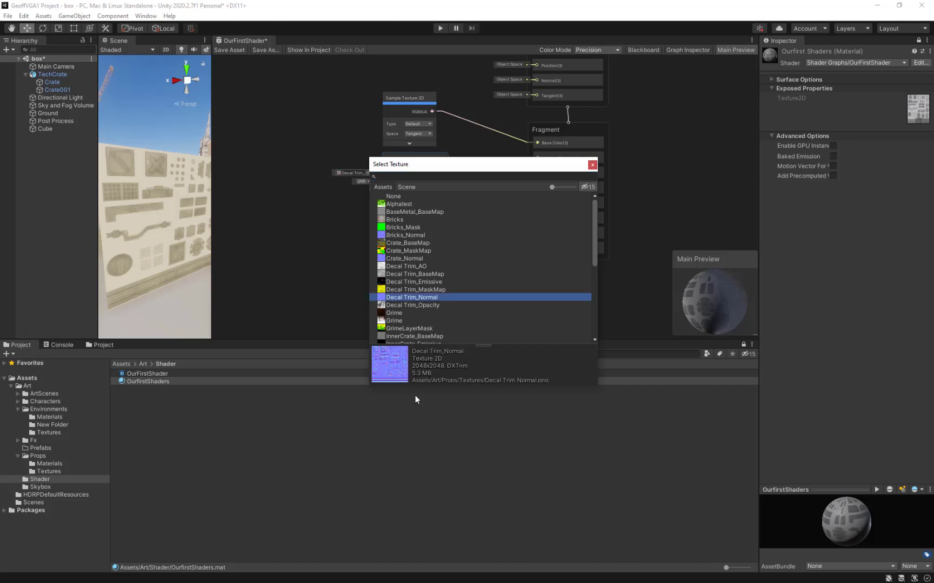
double_click(394, 298)
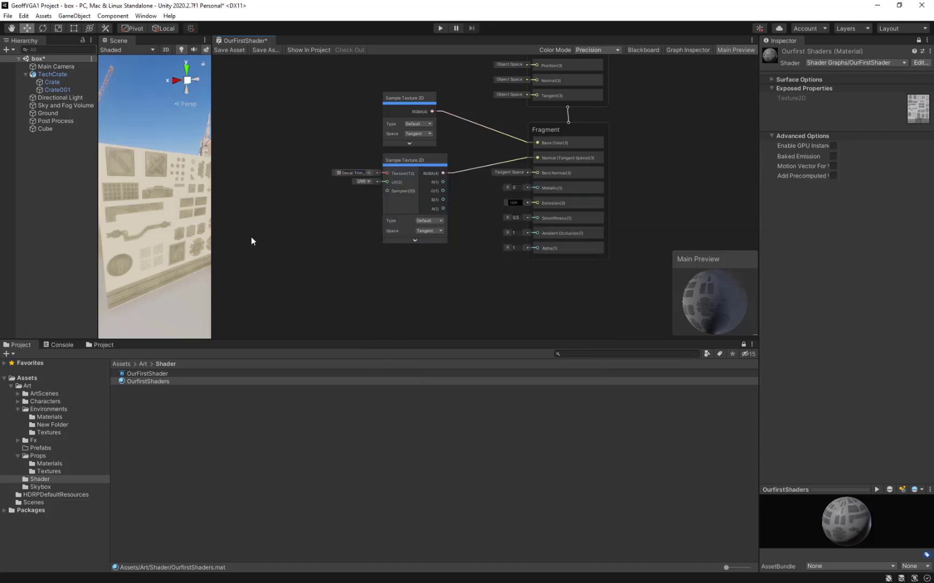
drag(426, 155, 414, 154)
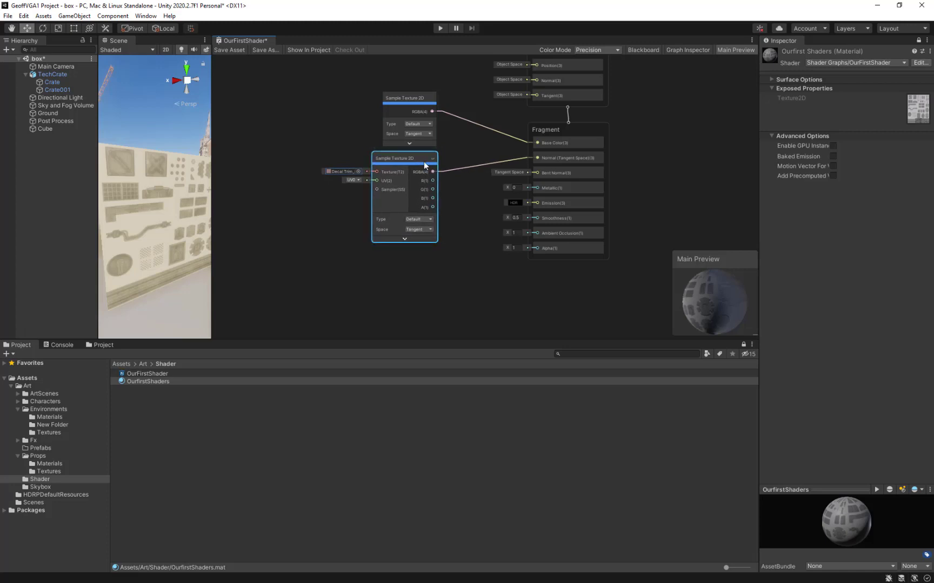
Move the Main Preview beside the Fragment stack, enlarge it, and rotate the sphere to inspect the normal detail.
mouse_move(700, 305)
mouse_down()
mouse_move(732, 273)
mouse_move(720, 311)
mouse_move(693, 306)
mouse_up()
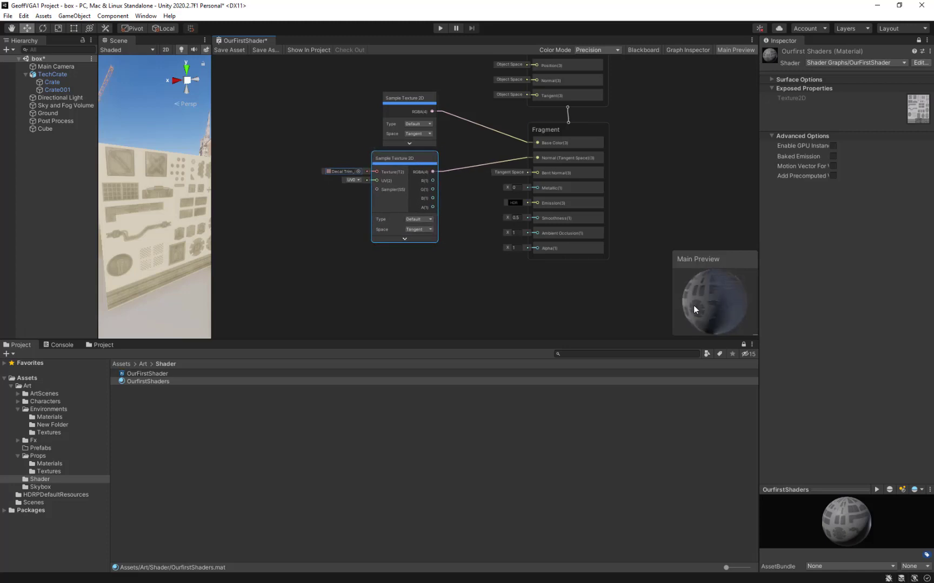
drag(683, 258, 643, 123)
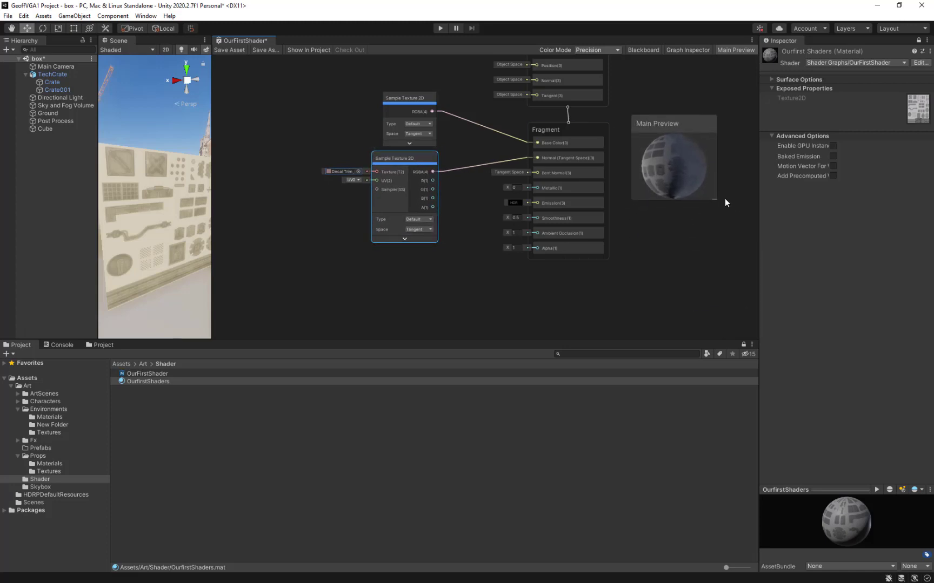
drag(714, 198, 772, 309)
drag(697, 254, 648, 213)
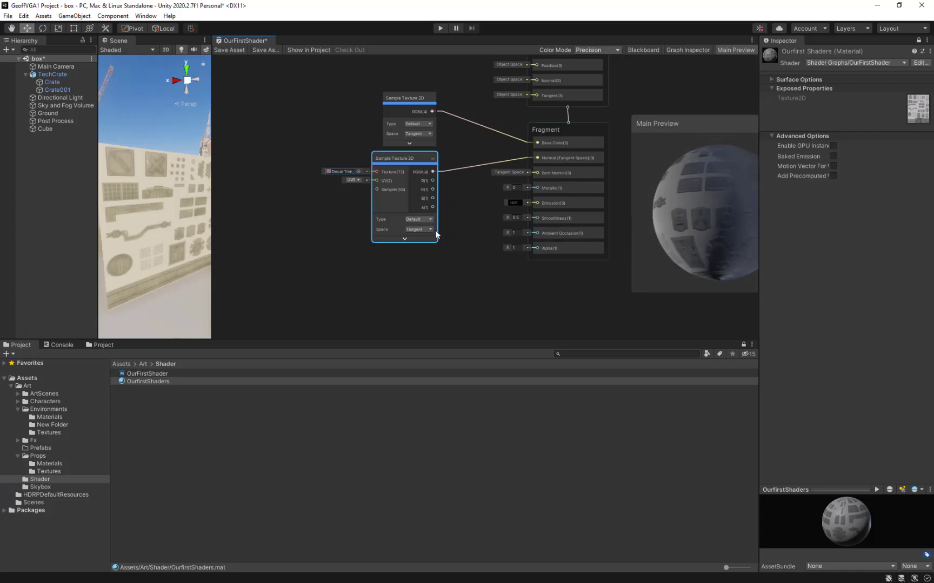
Collapse the unused ports of the normal Sample Texture 2D node and align it under the base color node.
click(433, 158)
drag(400, 157, 410, 156)
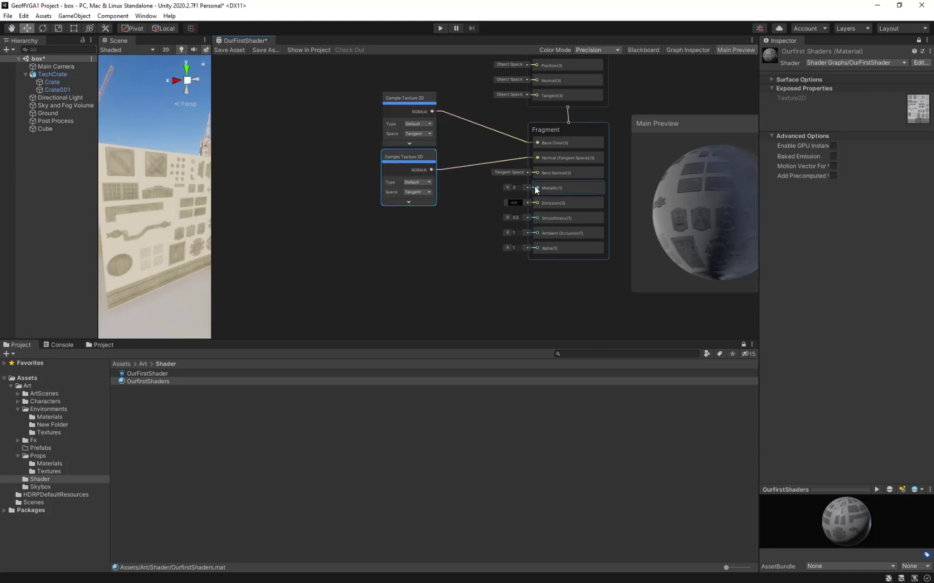
drag(536, 187, 409, 223)
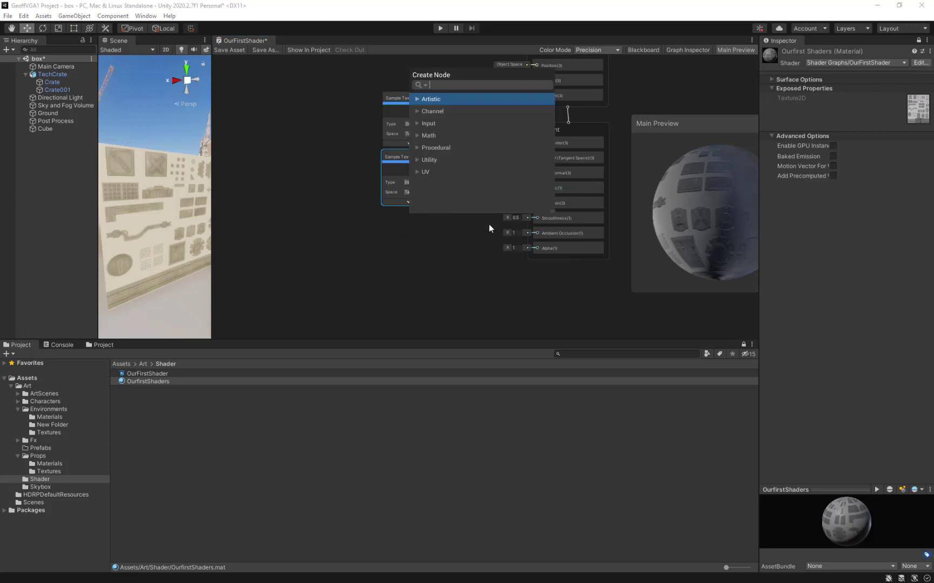
click(438, 323)
Duplicate the normal Sample Texture 2D node below it, expand its ports, and connect its RGBA(4) output to Metallic(1).
click(415, 156)
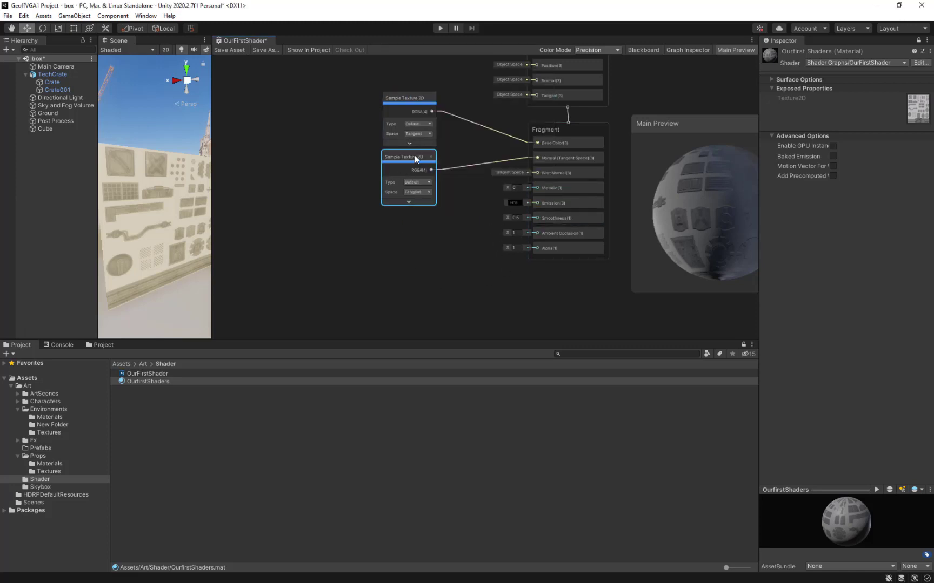
key(ctrl+d)
drag(446, 164, 396, 229)
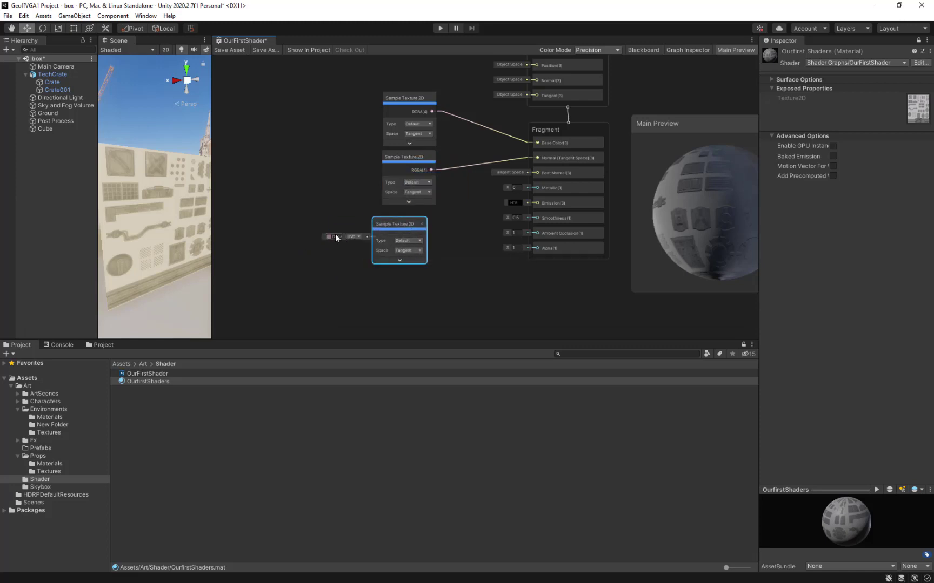
click(422, 223)
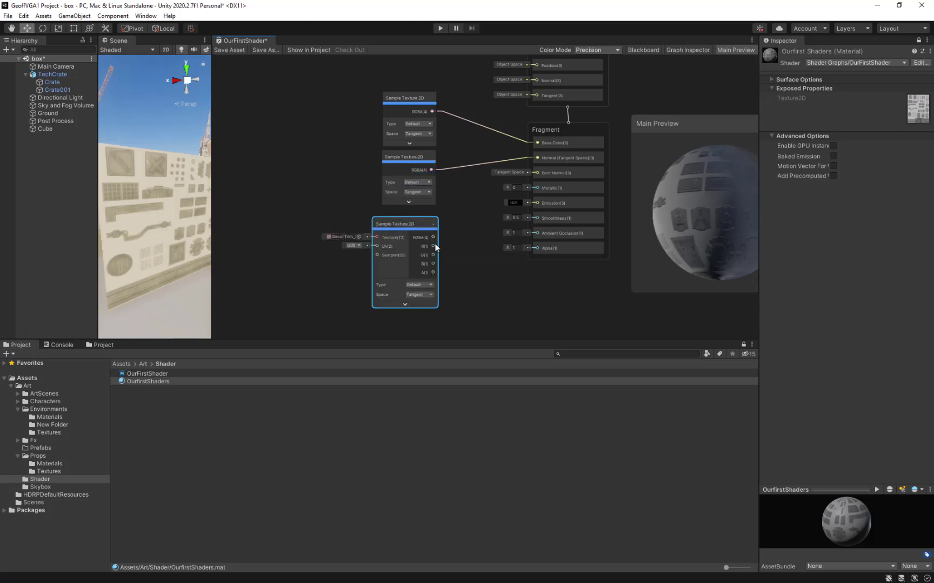
drag(408, 223, 538, 187)
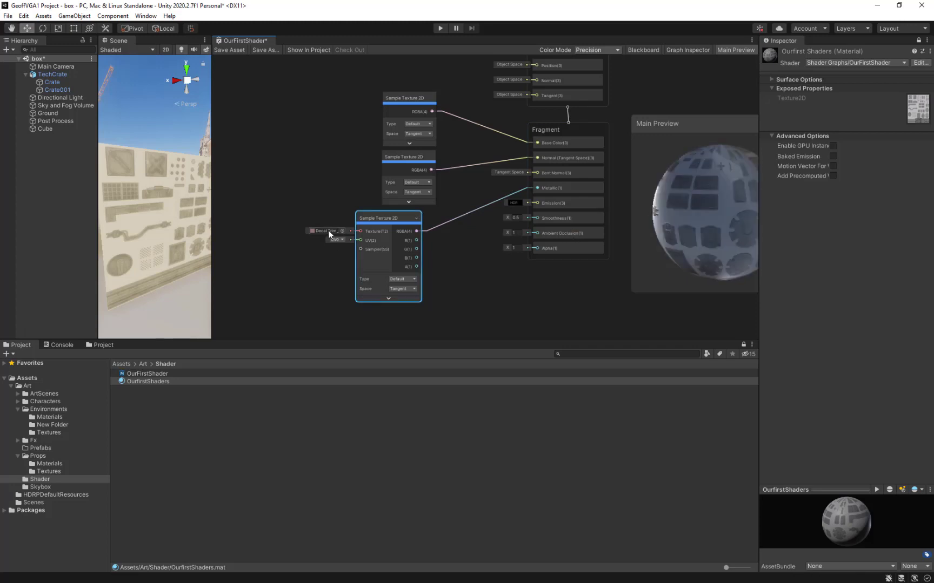
Assign the Decal Trim_MaskMap texture to the third Sample Texture 2D node and check the result on the preview sphere.
click(342, 231)
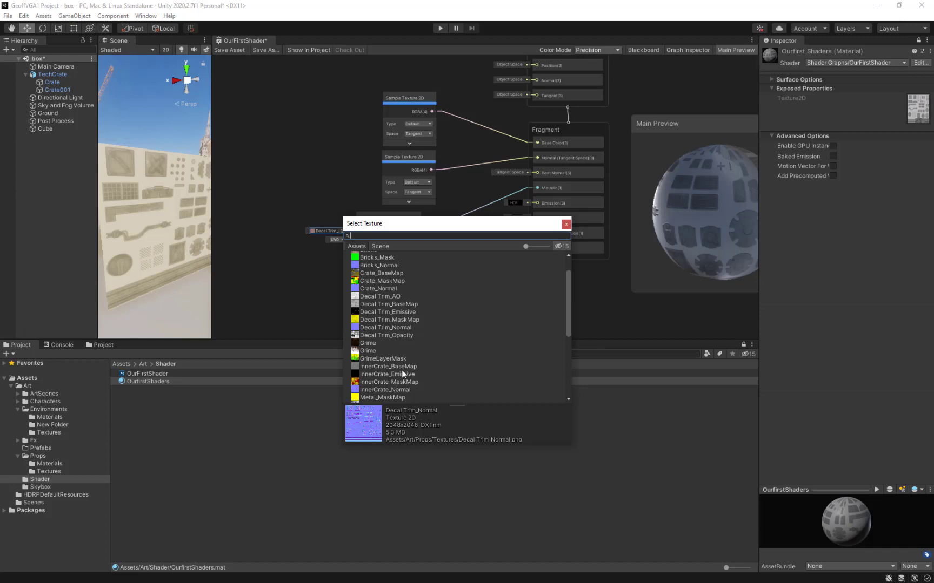
click(402, 319)
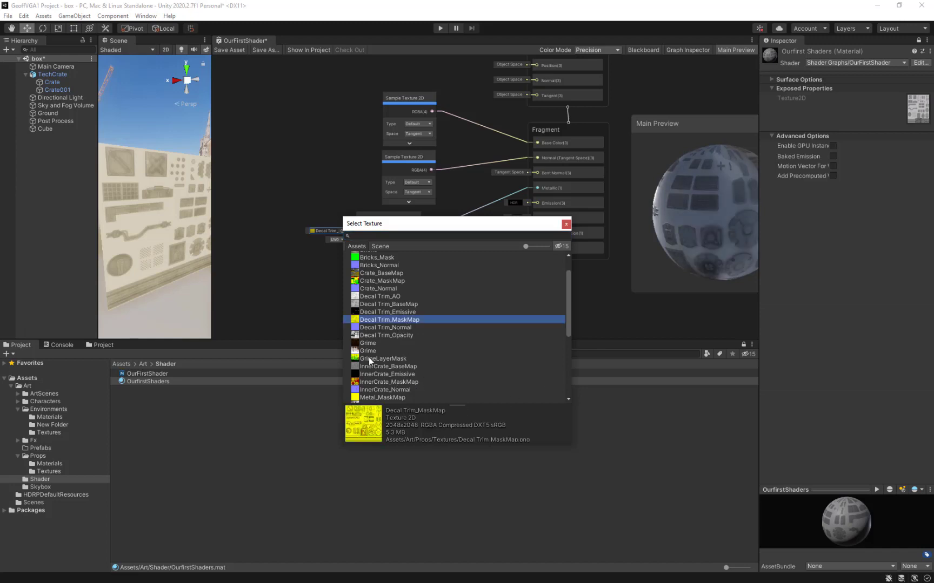
double_click(392, 320)
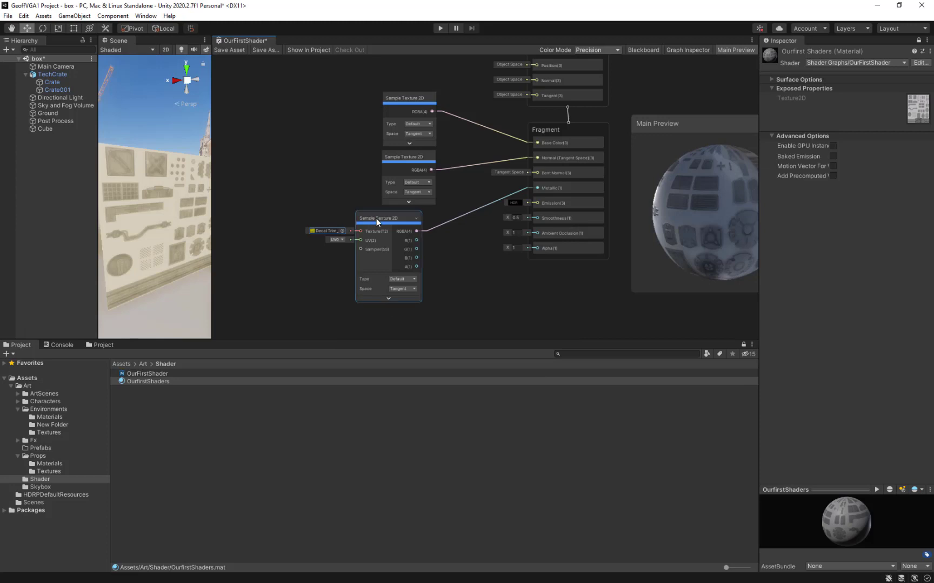
drag(376, 218, 350, 214)
drag(730, 258, 732, 218)
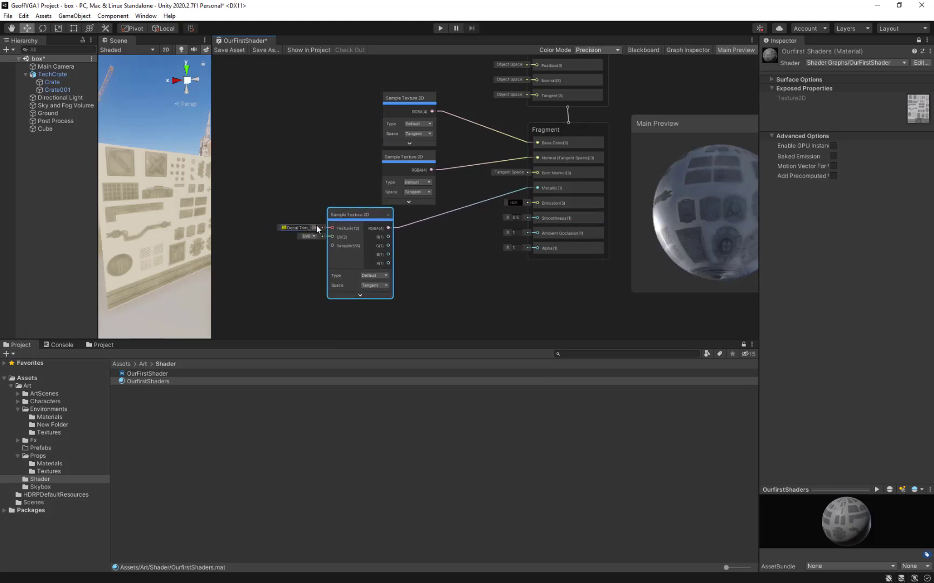
Move the base color and normal nodes up together and place the mask map node just below them.
drag(363, 213, 356, 215)
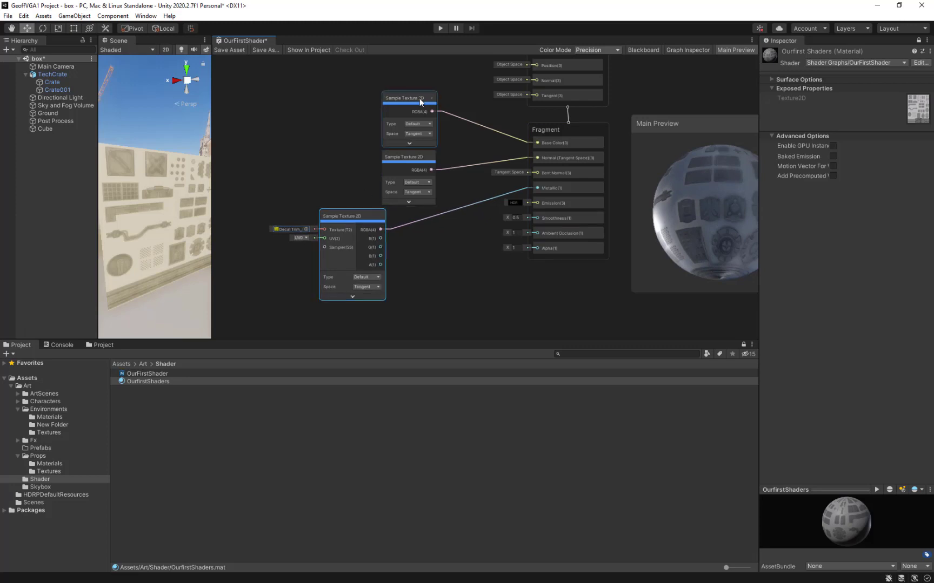
drag(356, 87, 438, 197)
drag(423, 159, 418, 122)
drag(365, 215, 391, 189)
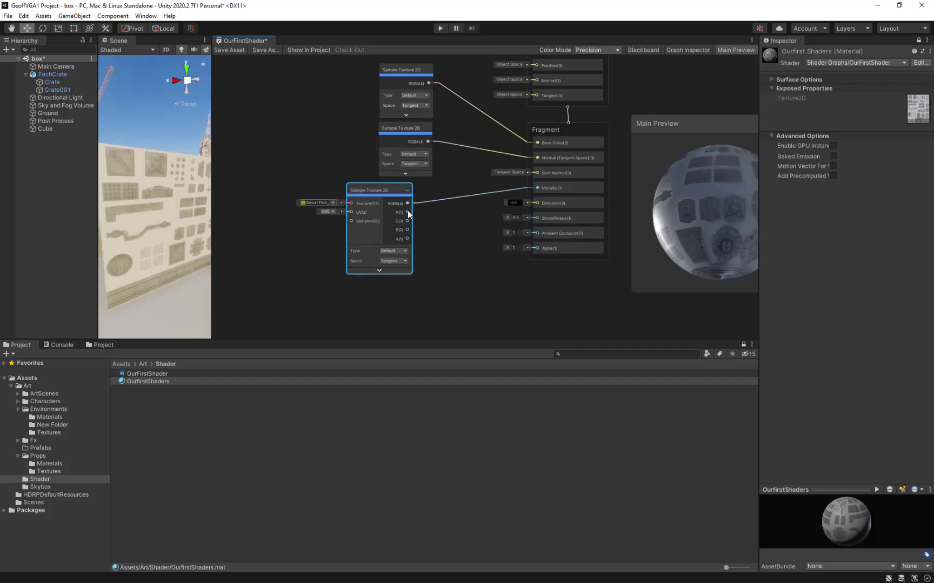
Connect the mask map node's R(1) output to Metallic(1) in place of RGBA(4) and check the preview sphere.
drag(409, 211, 534, 188)
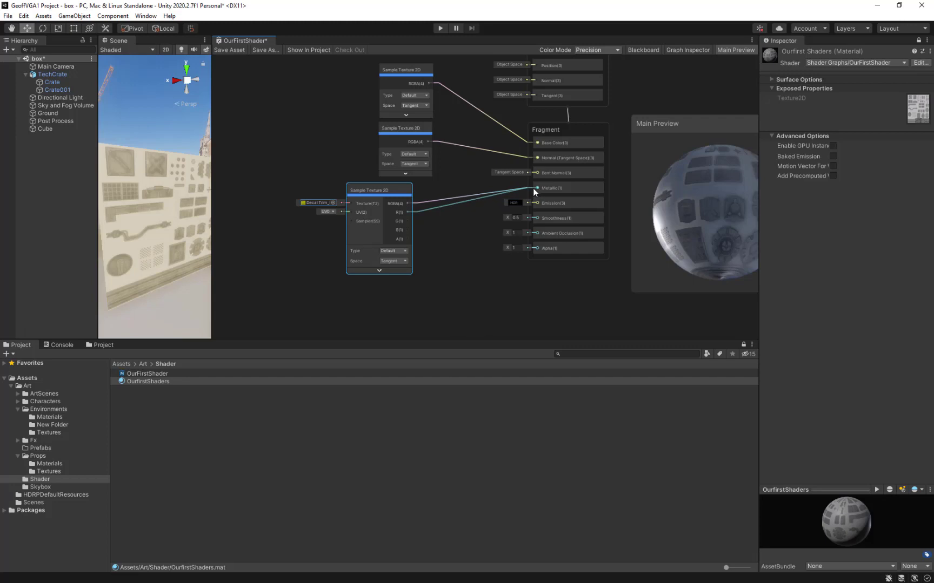
drag(400, 192, 397, 186)
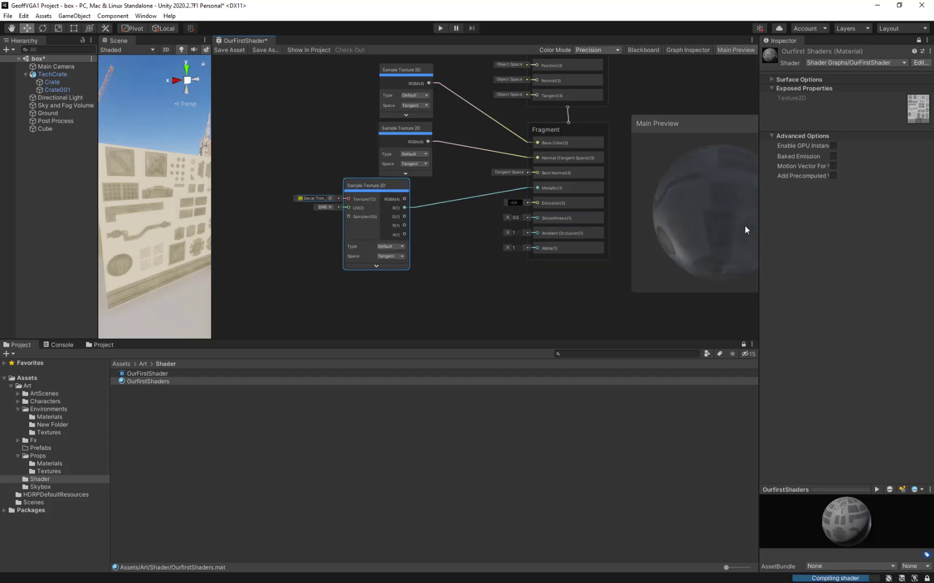
mouse_move(693, 257)
mouse_down()
mouse_move(655, 238)
mouse_move(685, 268)
mouse_move(706, 237)
mouse_move(735, 250)
mouse_move(700, 257)
mouse_up()
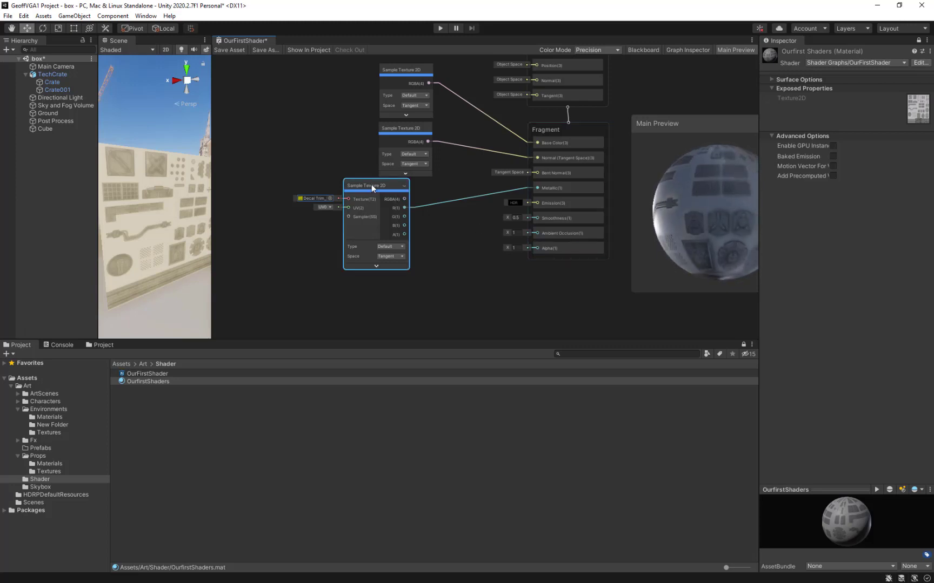
drag(371, 185, 368, 186)
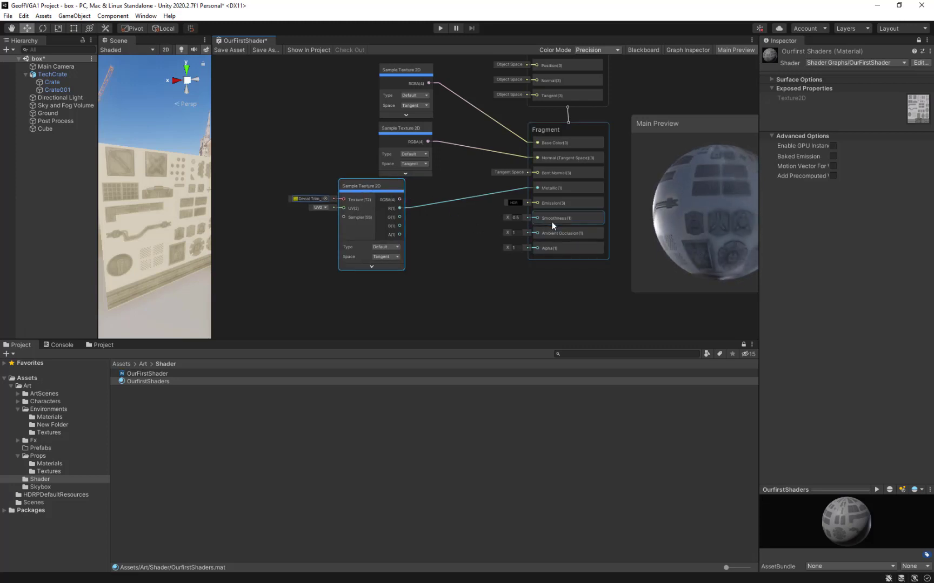
Connect the mask map node's A(1) output to Smoothness(1) and G(1) to Ambient Occlusion(1), inspecting the preview sphere.
drag(399, 235, 536, 218)
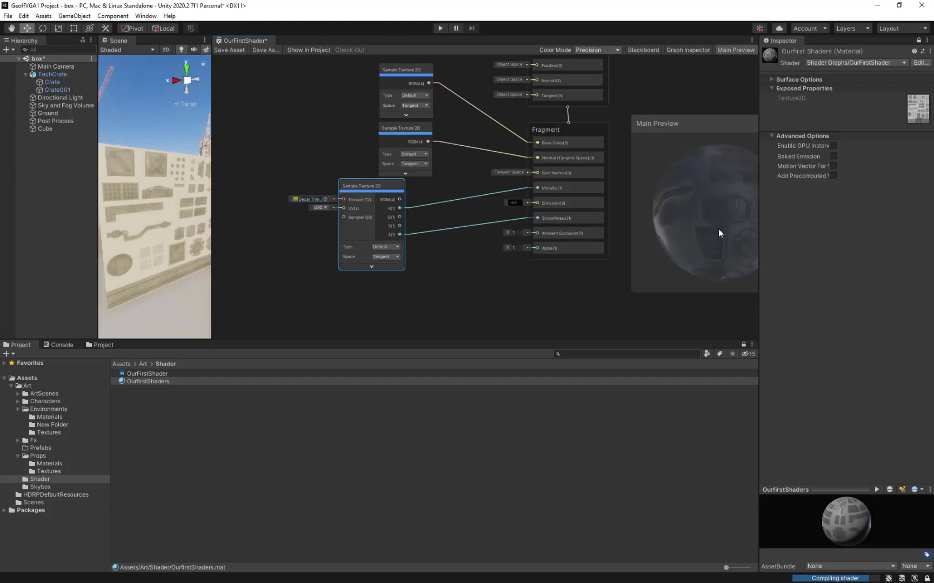
drag(793, 216, 568, 219)
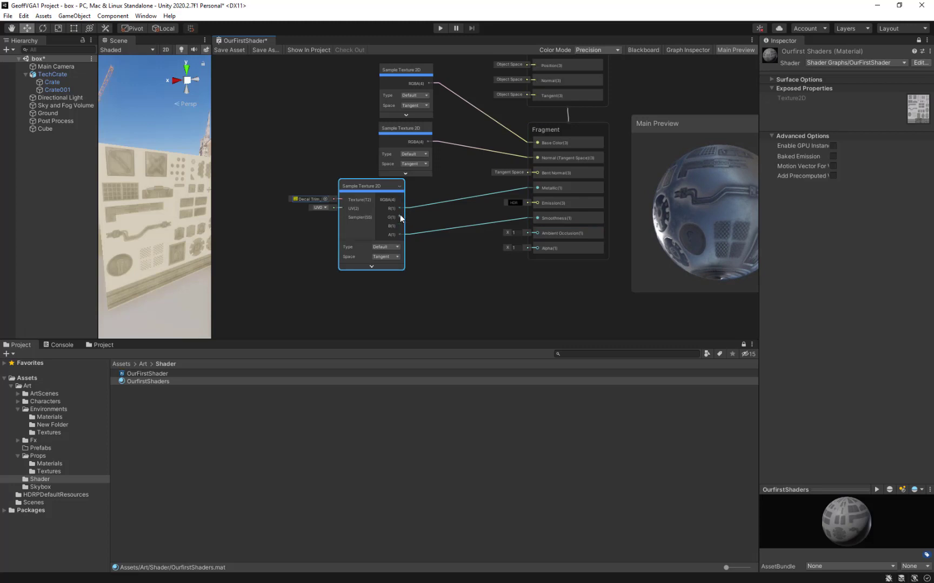
drag(399, 216, 537, 232)
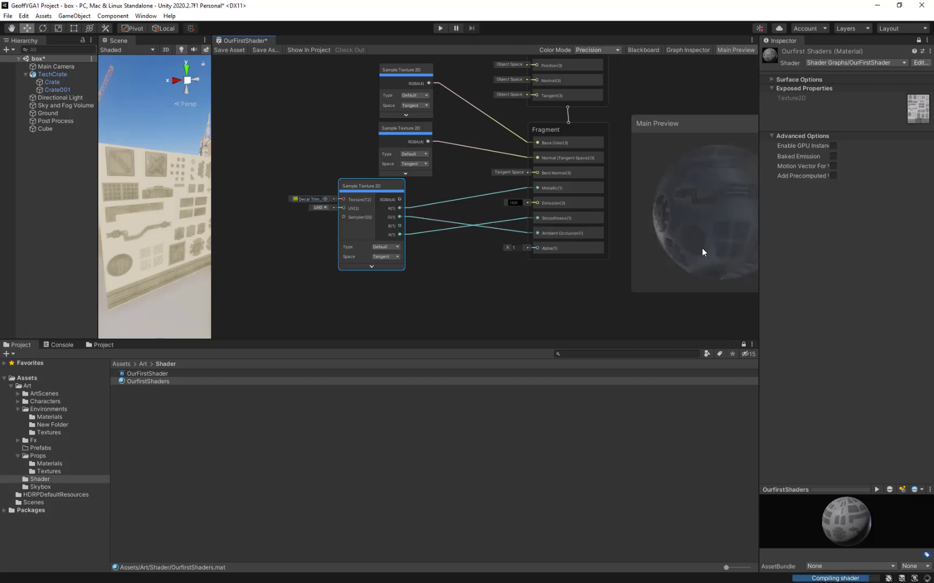
drag(696, 235, 782, 243)
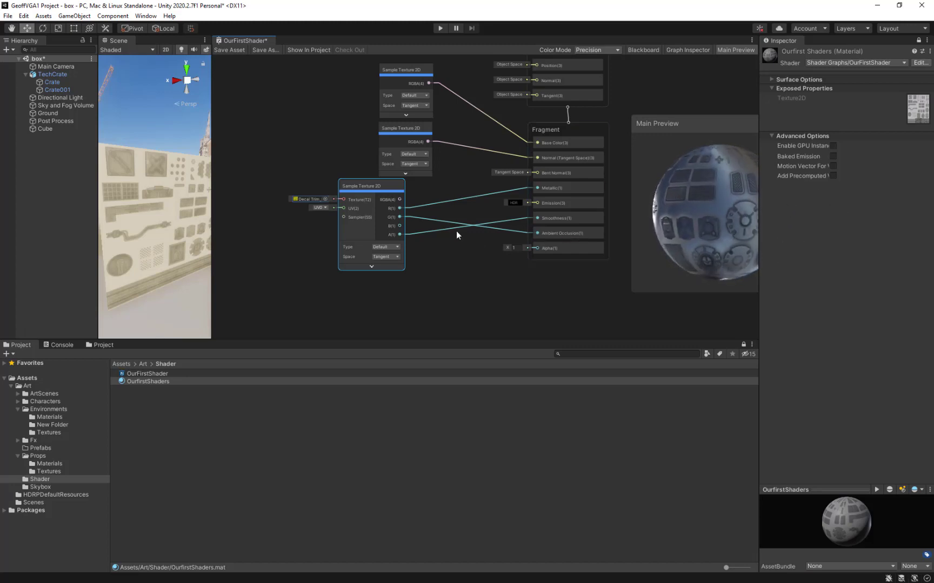
Collapse the unused ports of the mask map node and align it under the other two Sample Texture 2D nodes.
click(403, 187)
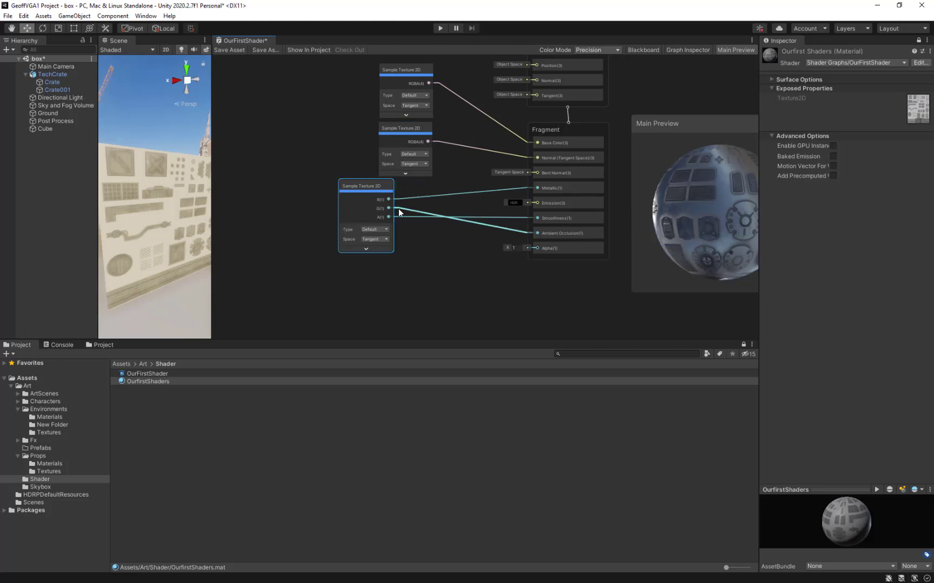
drag(370, 184, 409, 187)
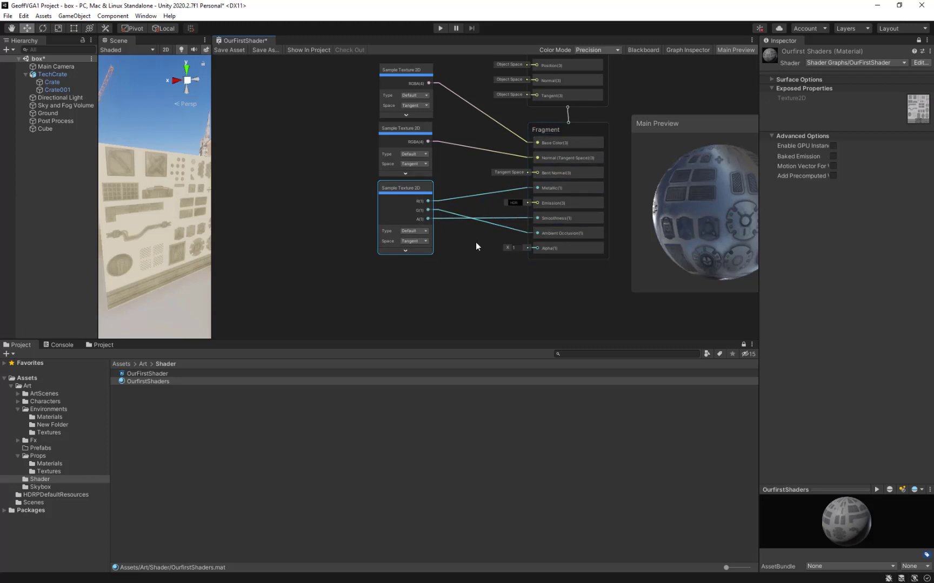
mouse_move(477, 241)
middle_down()
mouse_move(496, 225)
mouse_move(491, 254)
mouse_move(464, 242)
middle_up()
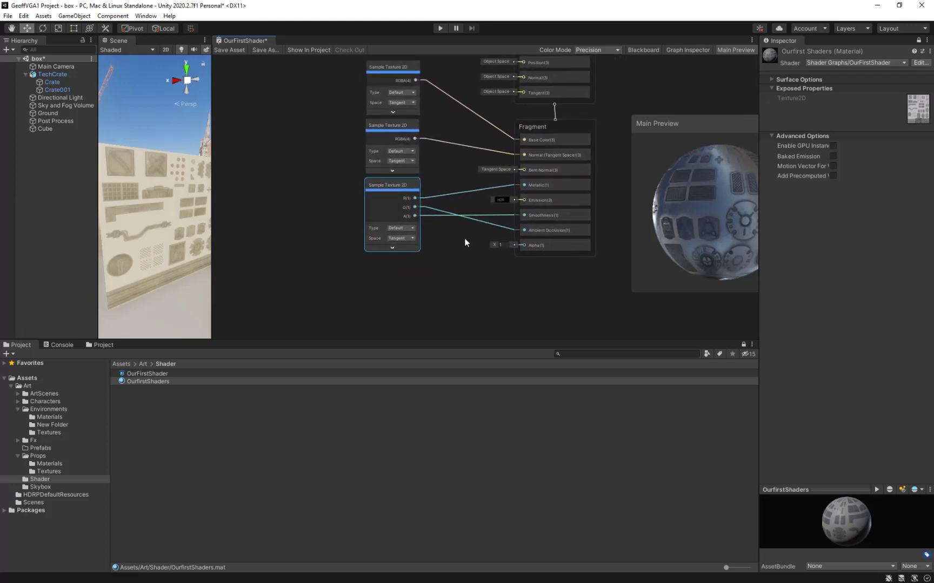
Expand the base color node's ports and look up its assigned Decal Trim_BaseMap texture in the texture picker.
click(416, 67)
click(353, 80)
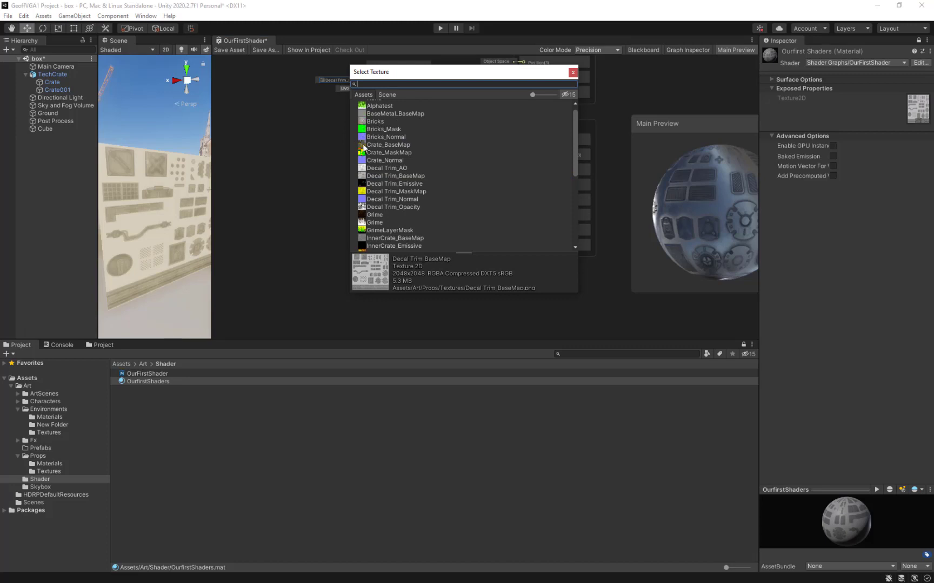
click(361, 177)
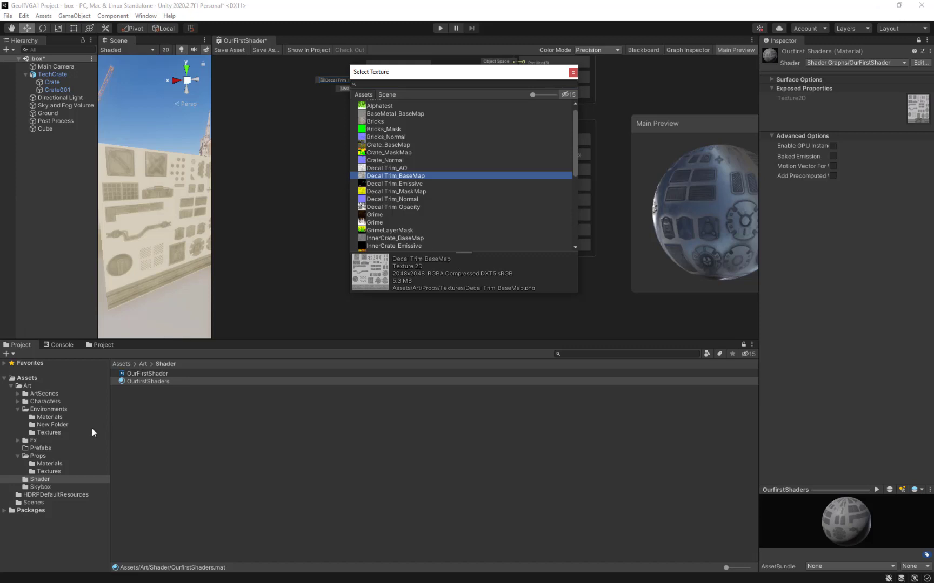
Select Decal Trim_BaseMap in the Props Textures folder and unlock the Inspector to show its import settings.
click(51, 471)
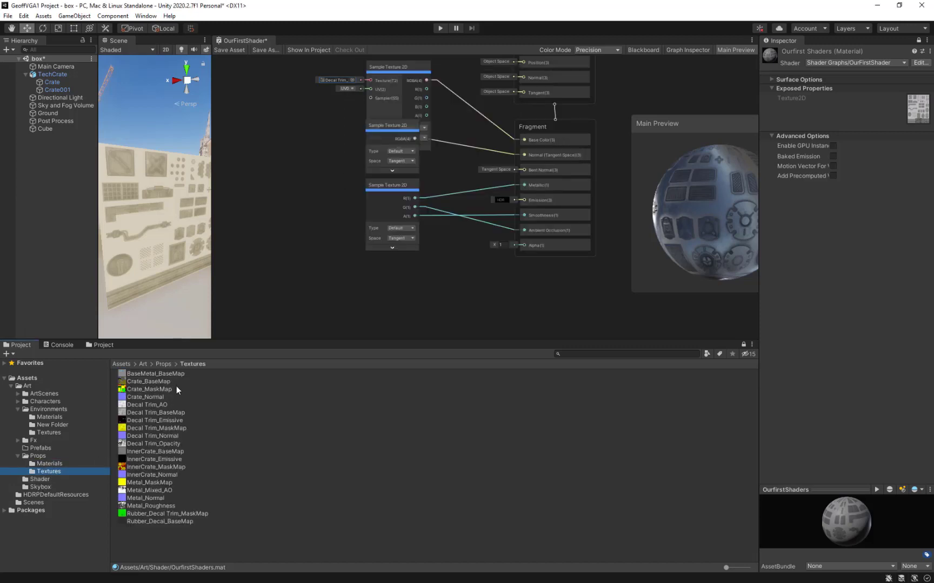
click(181, 414)
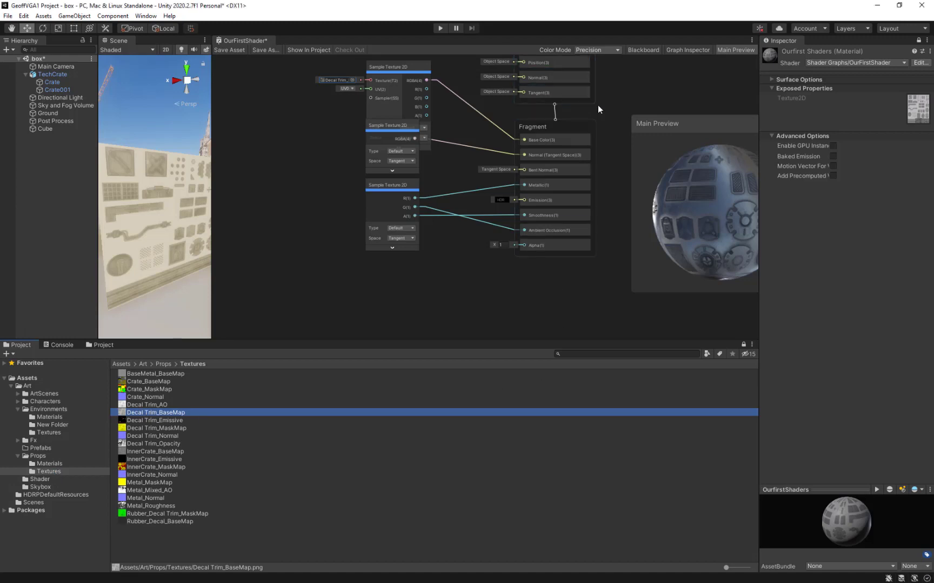
click(918, 39)
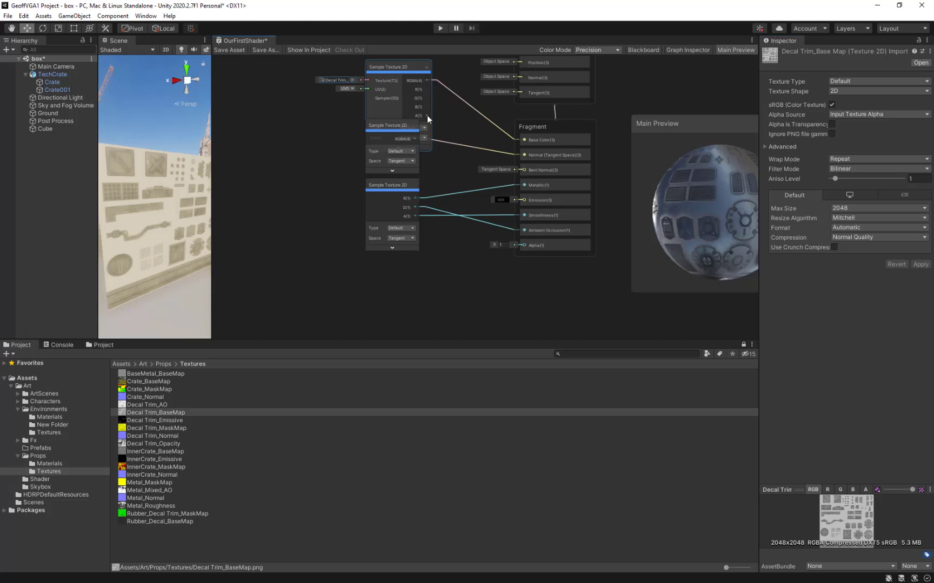
Connect the base color node's A(1) output to Alpha(1), check its assigned texture, and collapse the node's unused ports.
drag(427, 115, 524, 245)
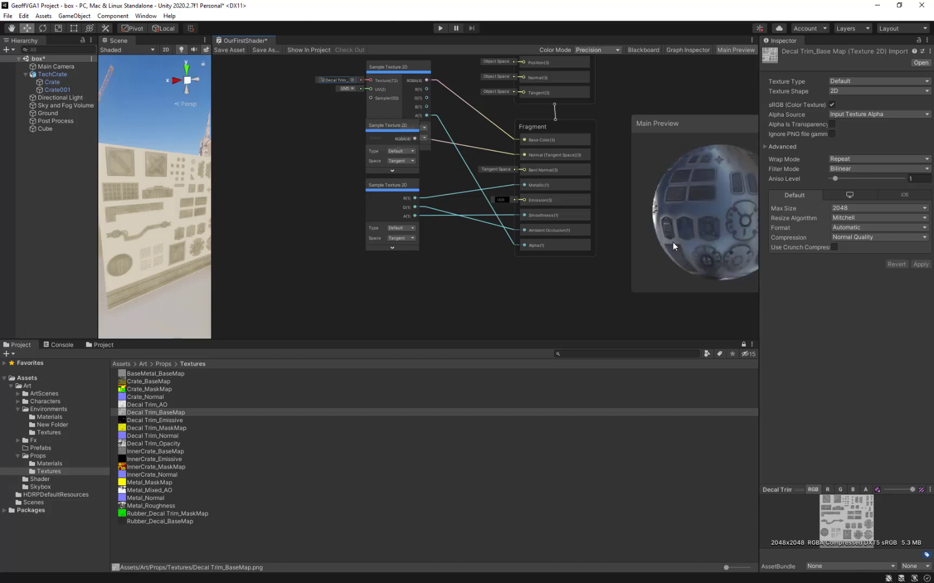
drag(673, 242, 734, 226)
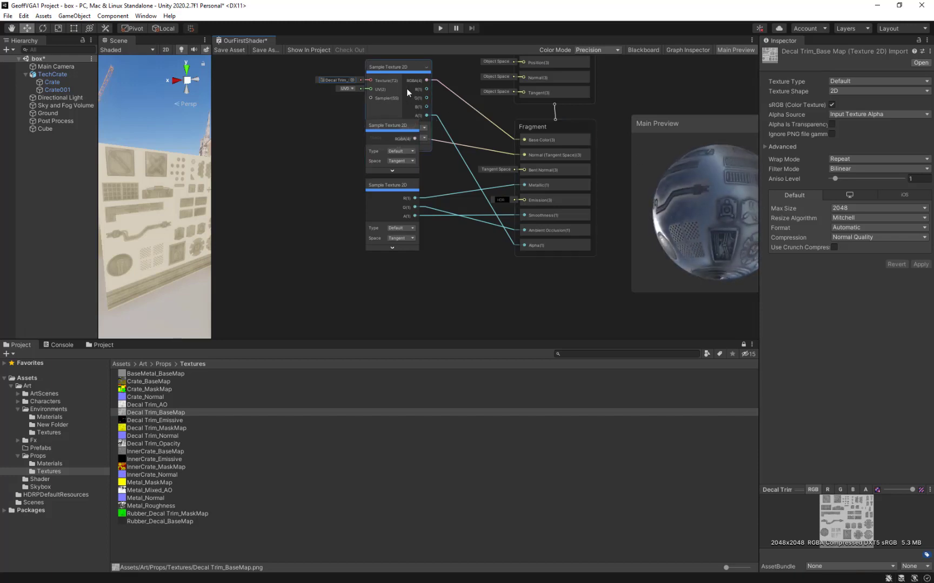
click(352, 80)
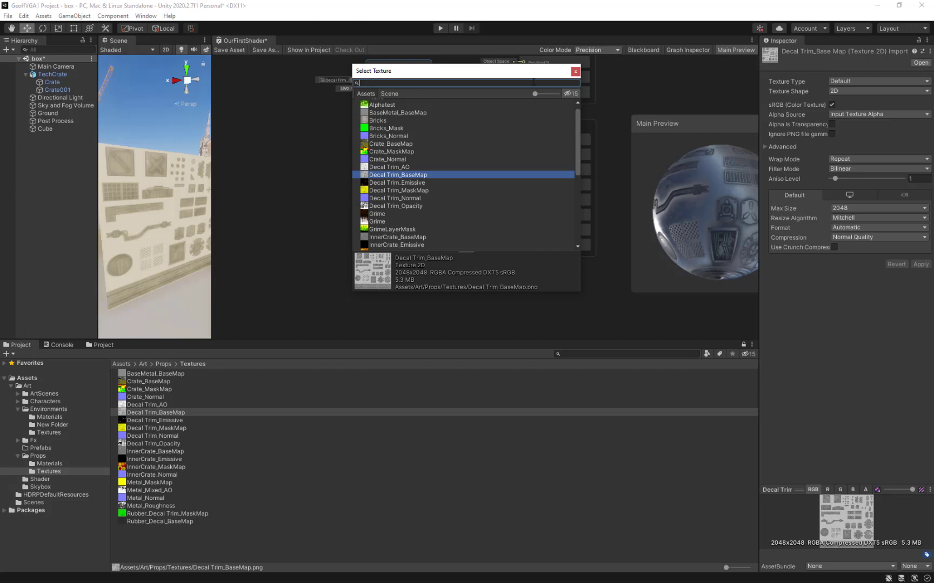
click(575, 71)
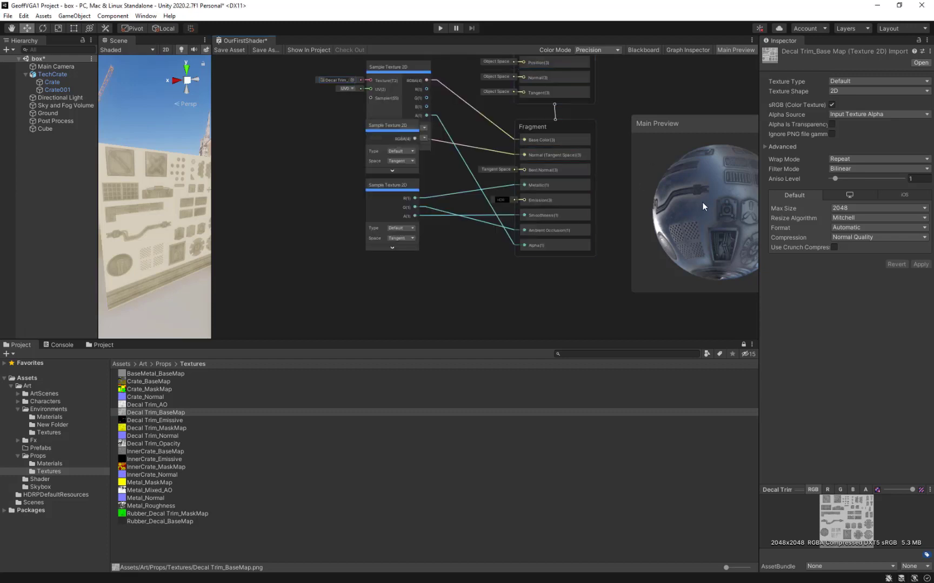
mouse_move(703, 204)
mouse_down()
mouse_move(743, 256)
mouse_move(718, 191)
mouse_move(700, 207)
mouse_move(715, 210)
mouse_up()
click(405, 64)
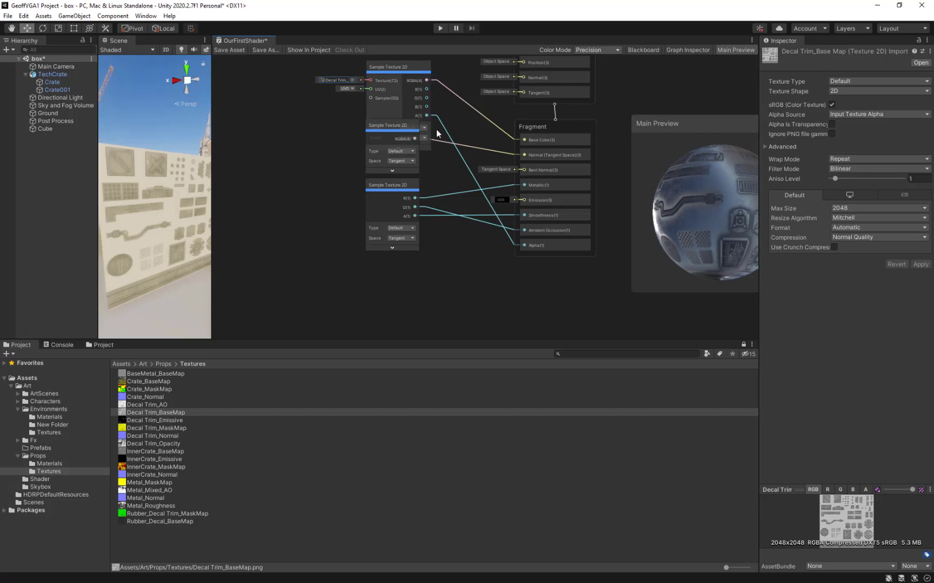
click(427, 68)
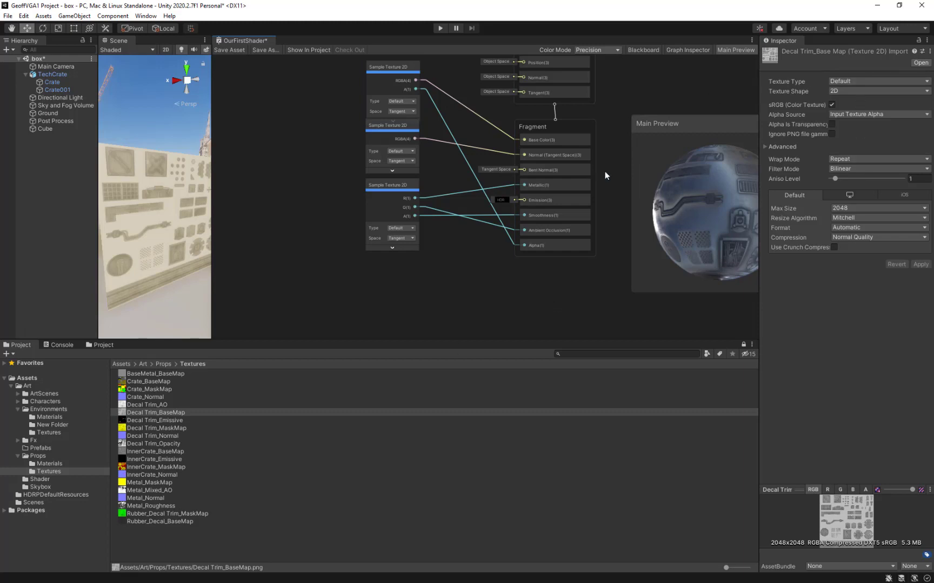
Shrink the Main Preview and move it into the graph's lower corner, clear of the nodes.
middle_drag(663, 100, 579, 114)
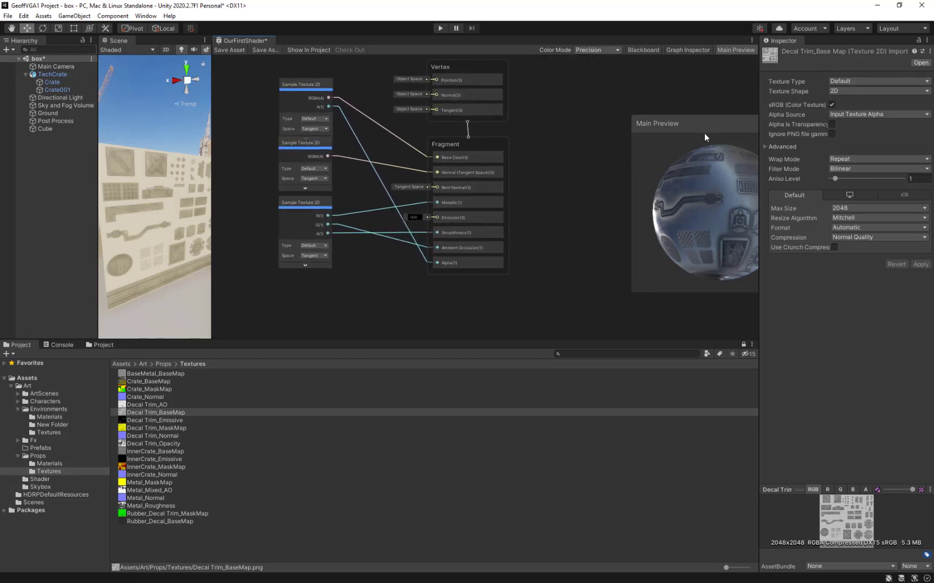
drag(704, 134, 596, 85)
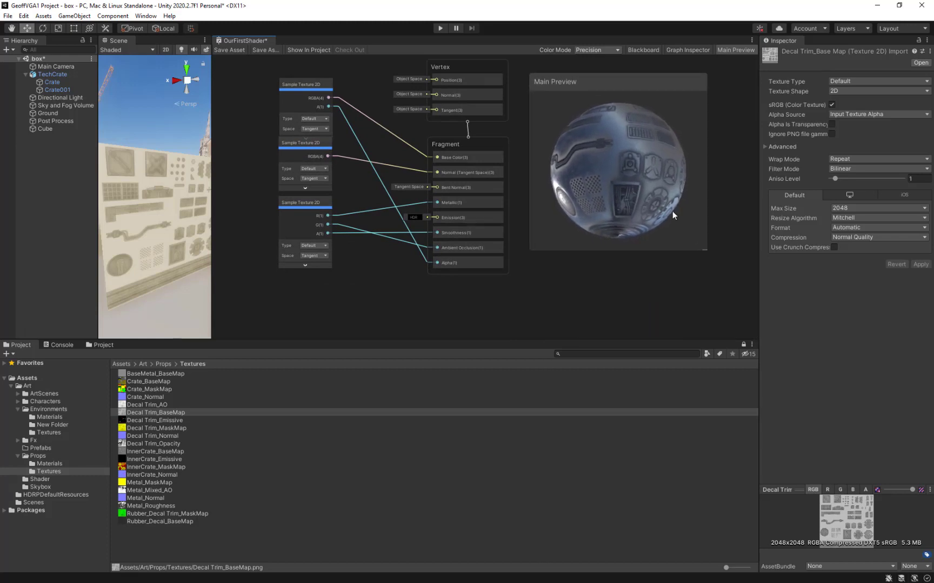
drag(703, 250, 616, 146)
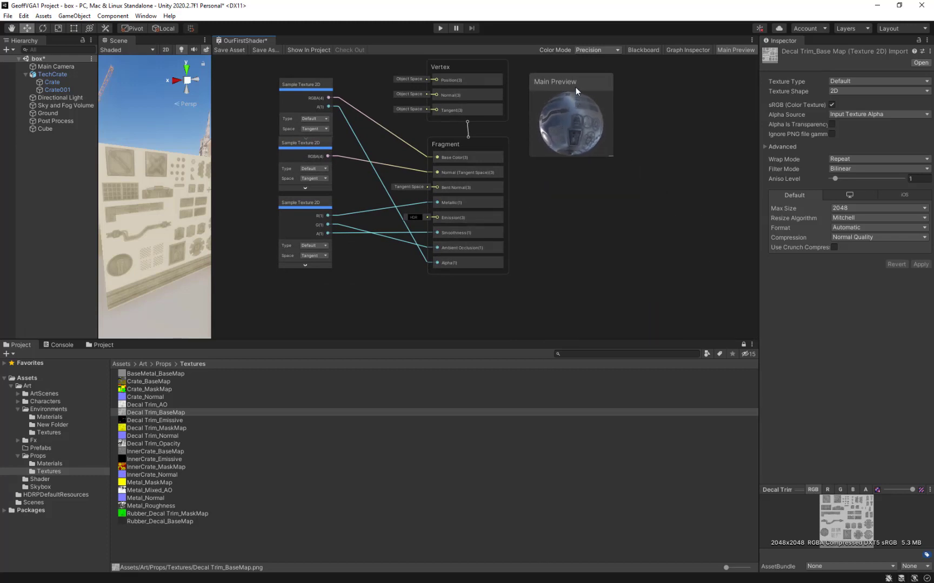
drag(575, 87, 607, 149)
drag(637, 184, 722, 285)
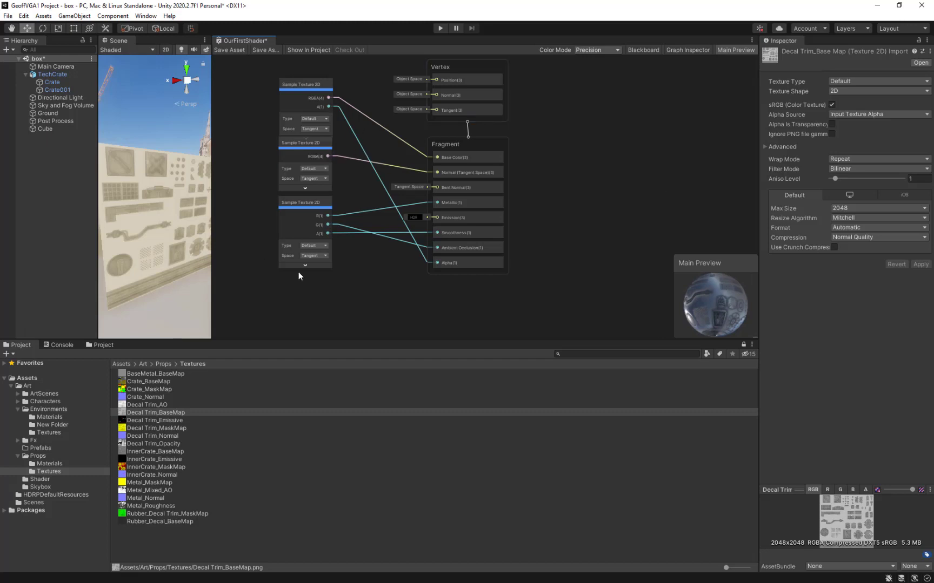
Spread out the three Sample Texture 2D nodes, moving base color higher and the normal and mask map nodes farther from the Fragment stack.
click(303, 83)
click(329, 86)
click(340, 85)
drag(309, 89, 288, 148)
middle_drag(379, 169, 489, 75)
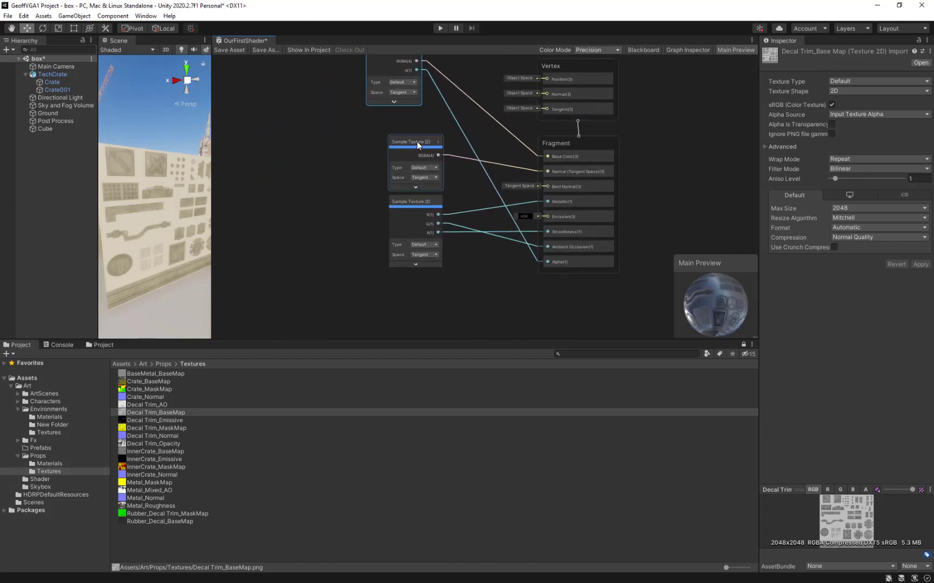
drag(416, 141, 387, 139)
drag(439, 204, 391, 205)
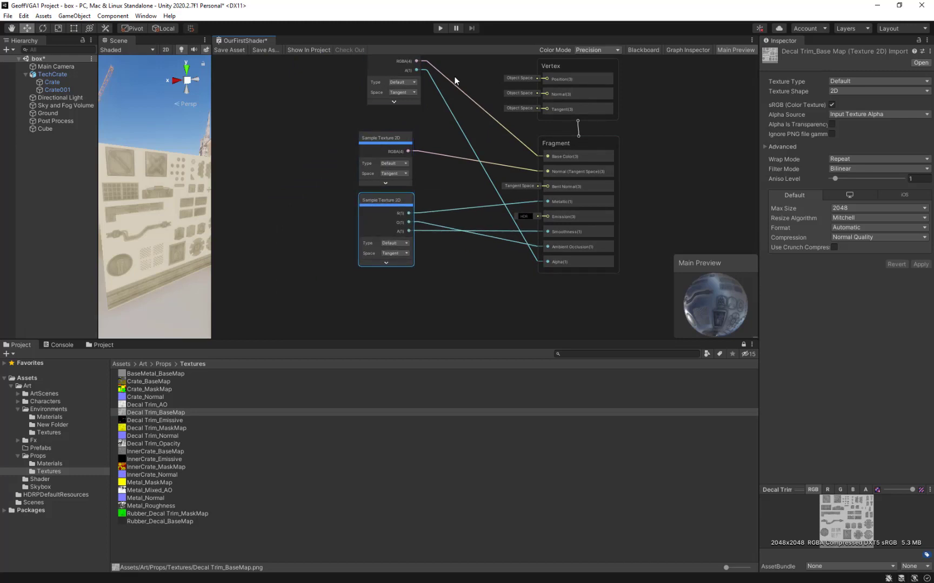
middle_drag(512, 148, 511, 231)
middle_drag(464, 182, 451, 85)
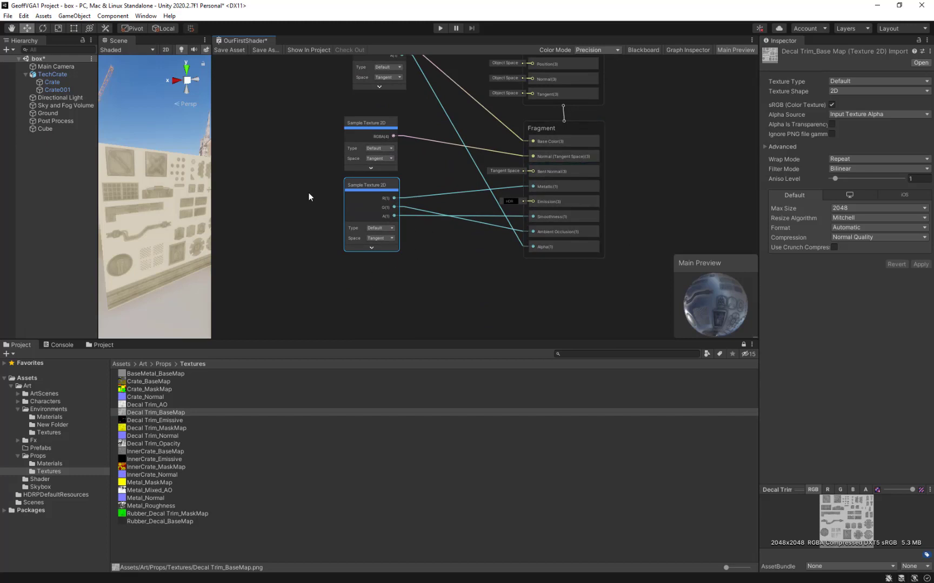
Add a Sample Texture 2D node feeding its RGBA(4) output into Emission(3), and collapse its preview.
middle_drag(463, 206, 476, 180)
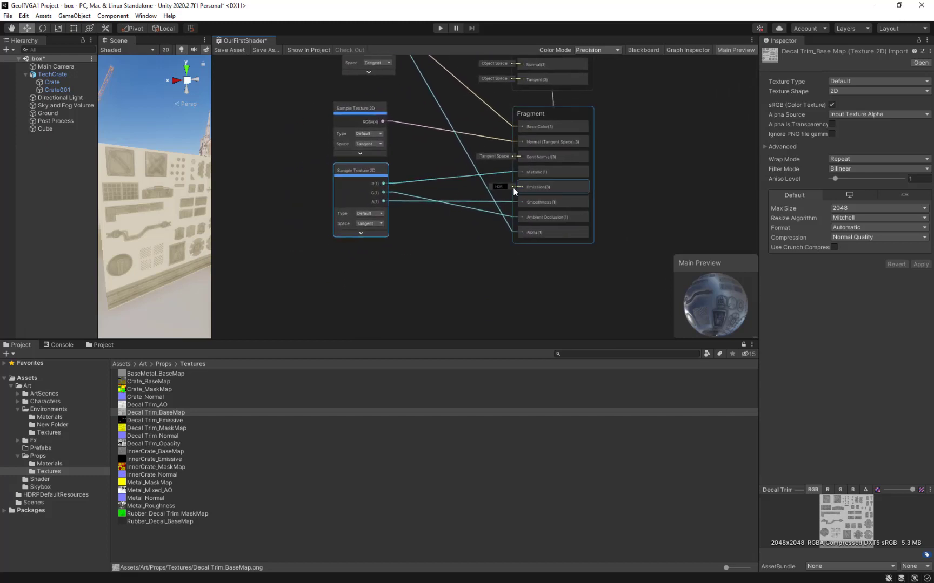
drag(512, 187, 475, 194)
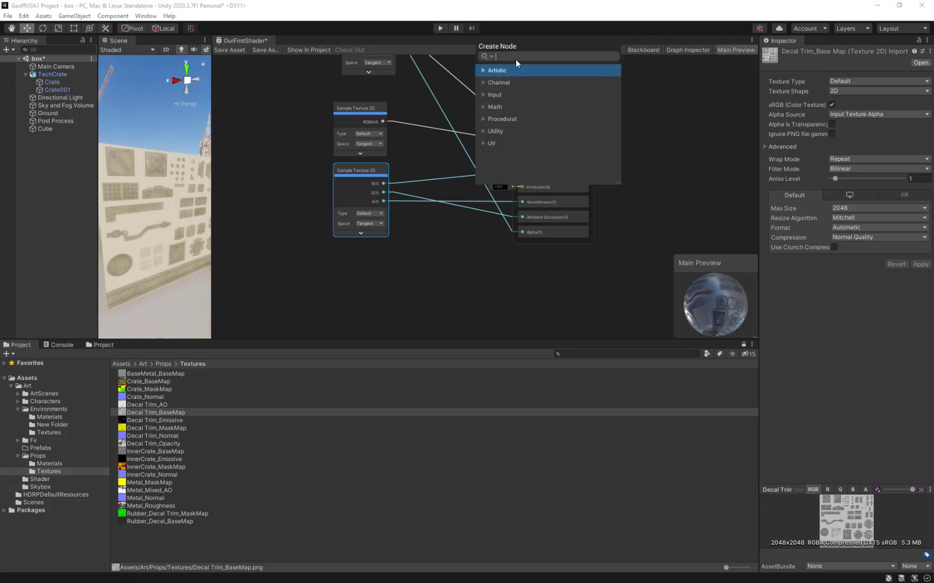
text(sample)
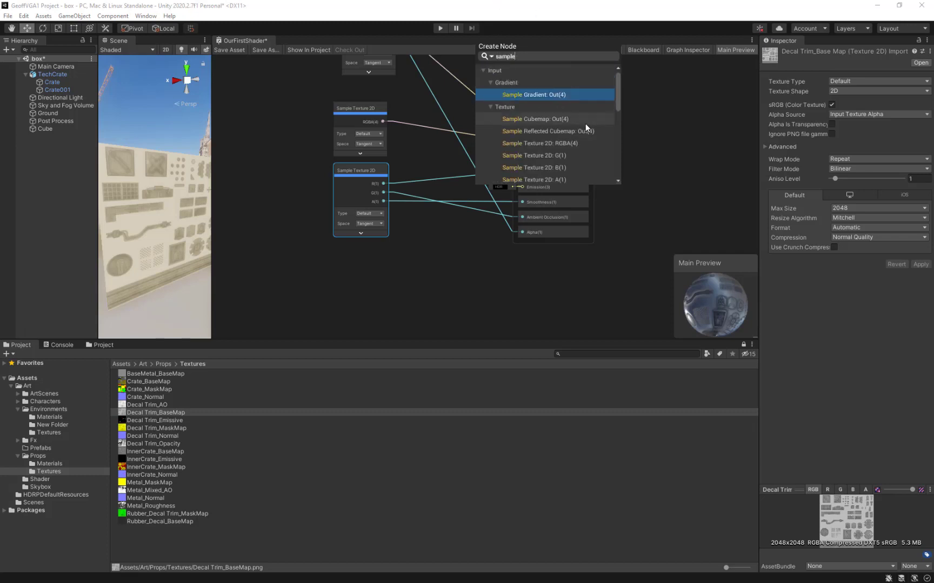
click(554, 144)
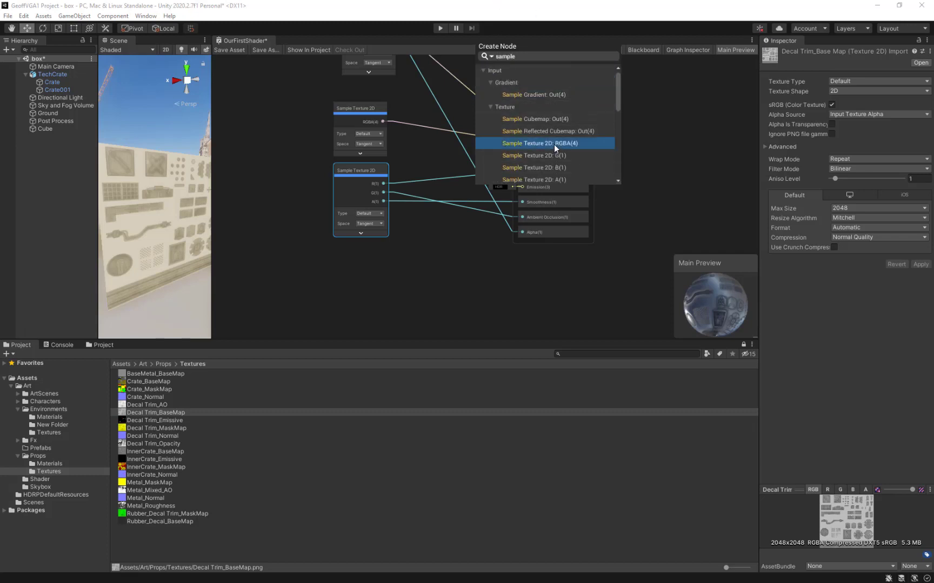
click(553, 145)
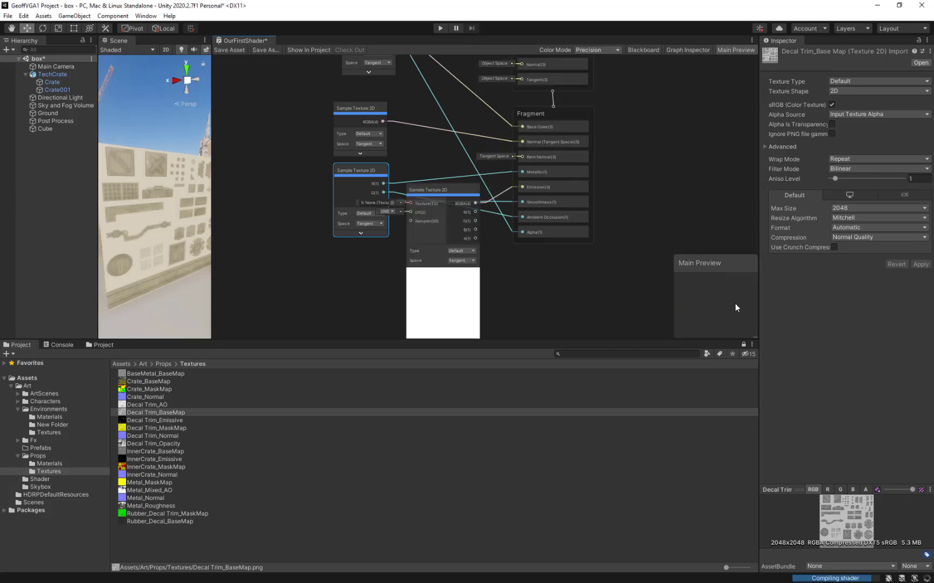
click(442, 273)
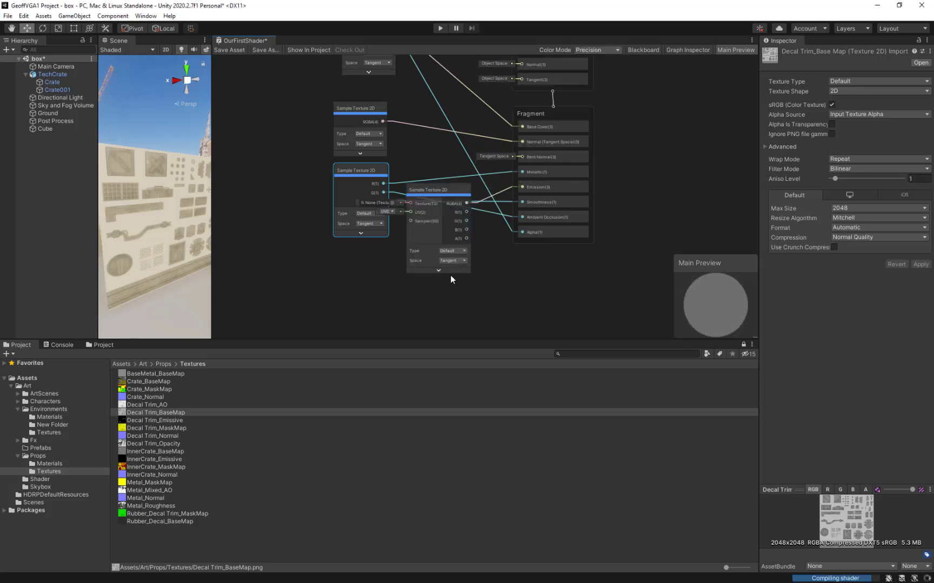
Assign the Decal Trim_Emissive texture to the new Sample Texture 2D node.
click(393, 203)
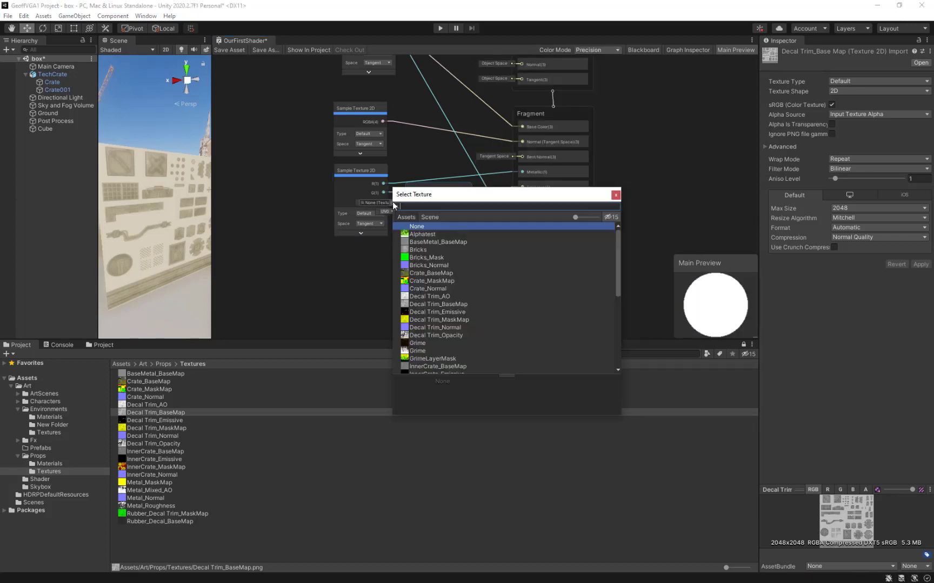
click(435, 311)
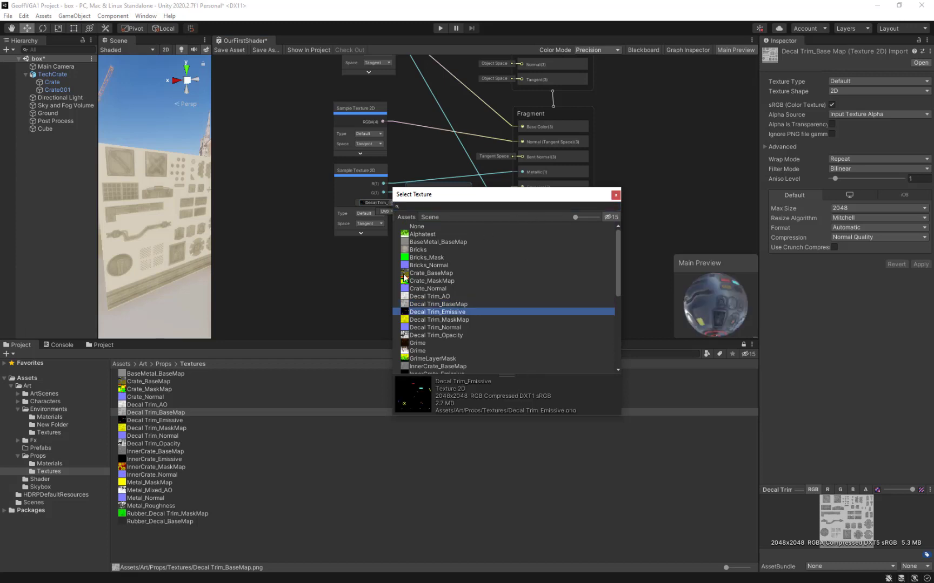
double_click(428, 314)
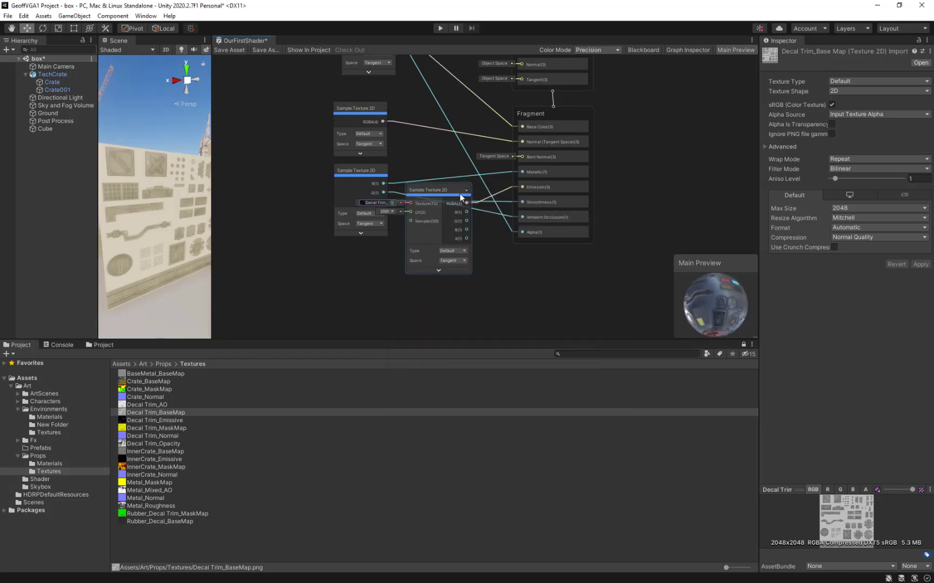
Align the emissive node beneath the mask map node with its unused ports collapsed, and inspect the emission on the preview sphere.
drag(460, 195, 370, 256)
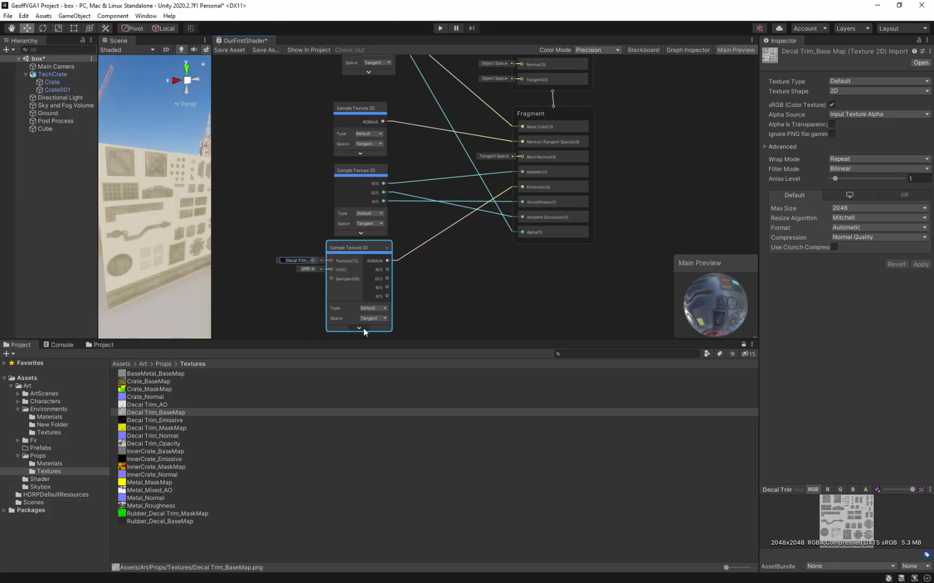
click(387, 248)
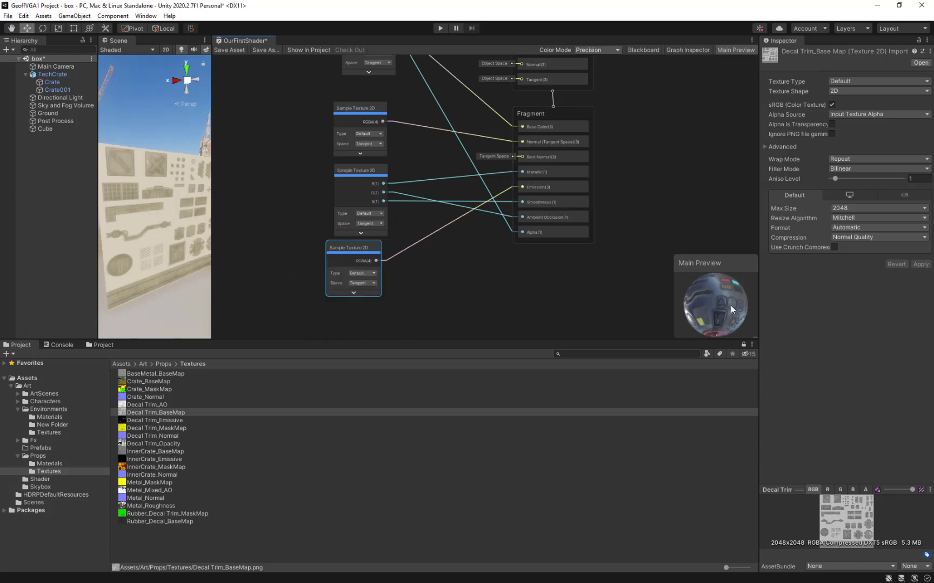
drag(714, 290, 598, 302)
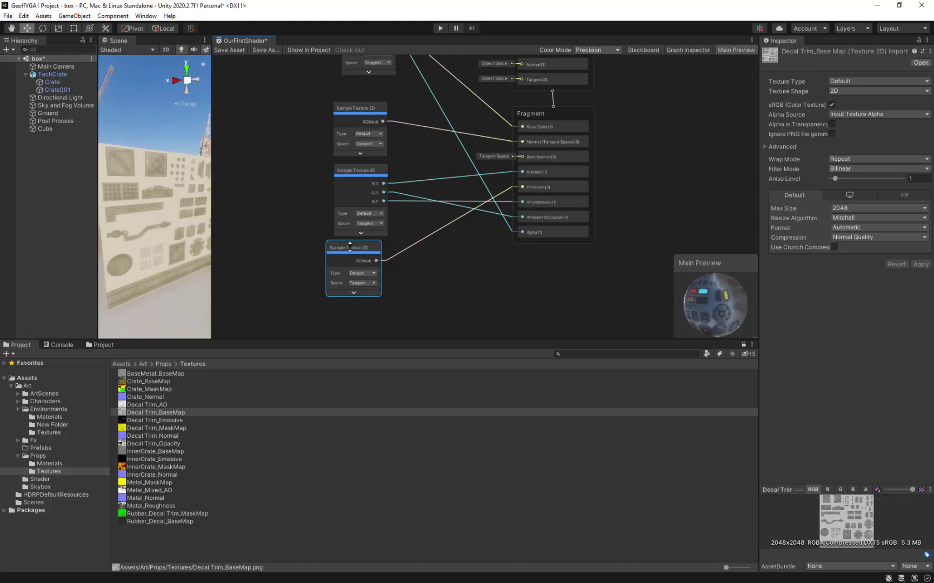
drag(362, 249, 369, 251)
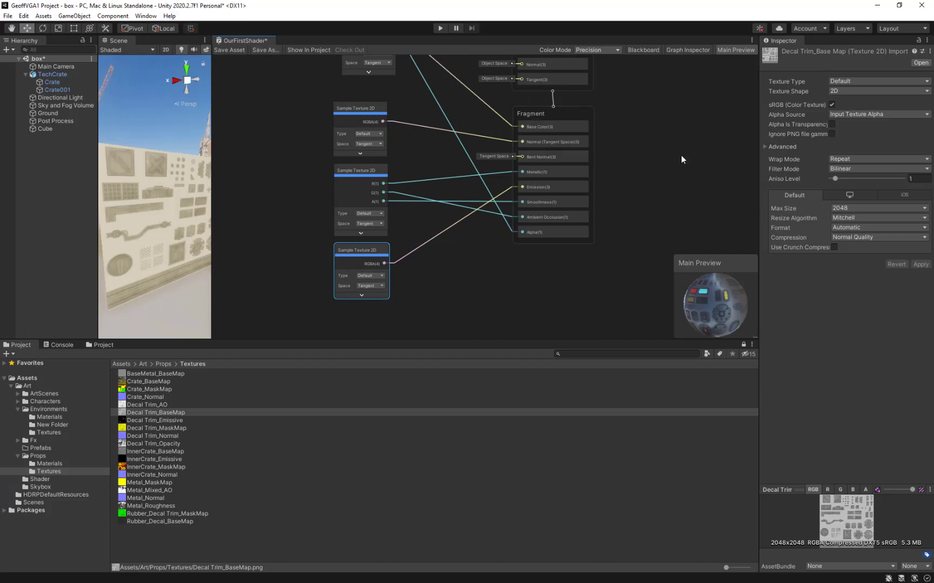
middle_drag(681, 156, 658, 199)
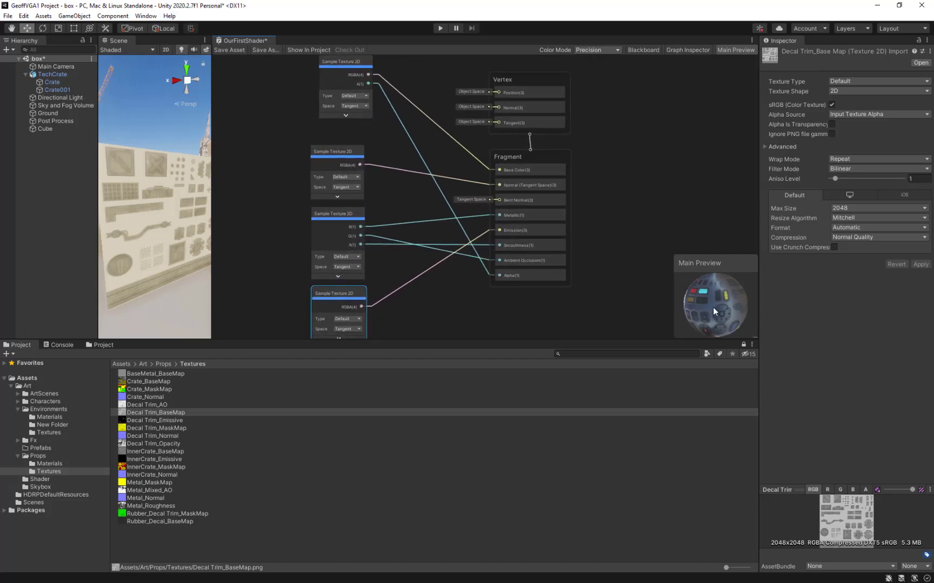
drag(713, 307, 718, 287)
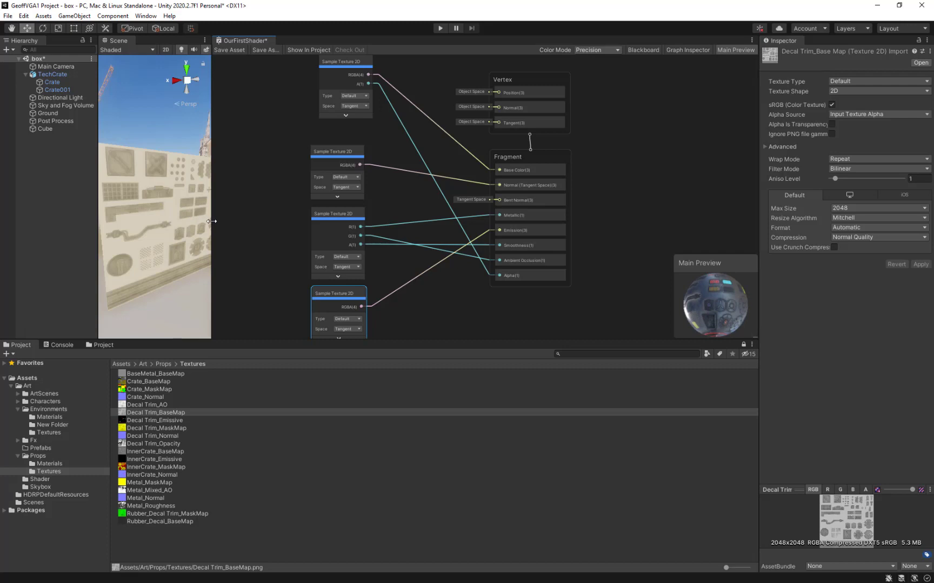
Widen the Scene view to frame the whole cube and save the OurFirstShader asset.
drag(211, 221, 351, 221)
scroll(512, 190, down, 2)
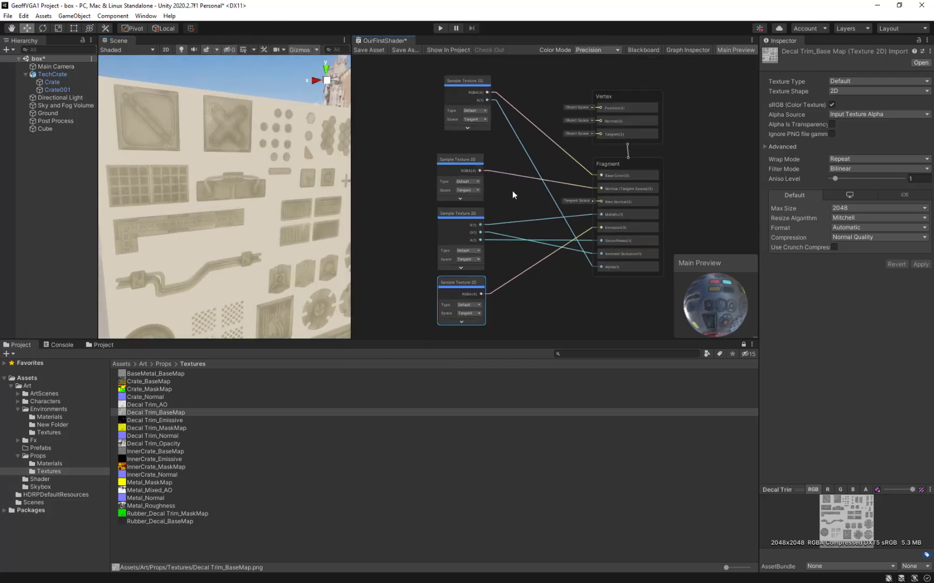
middle_drag(311, 179, 330, 143)
scroll(310, 158, down, 5)
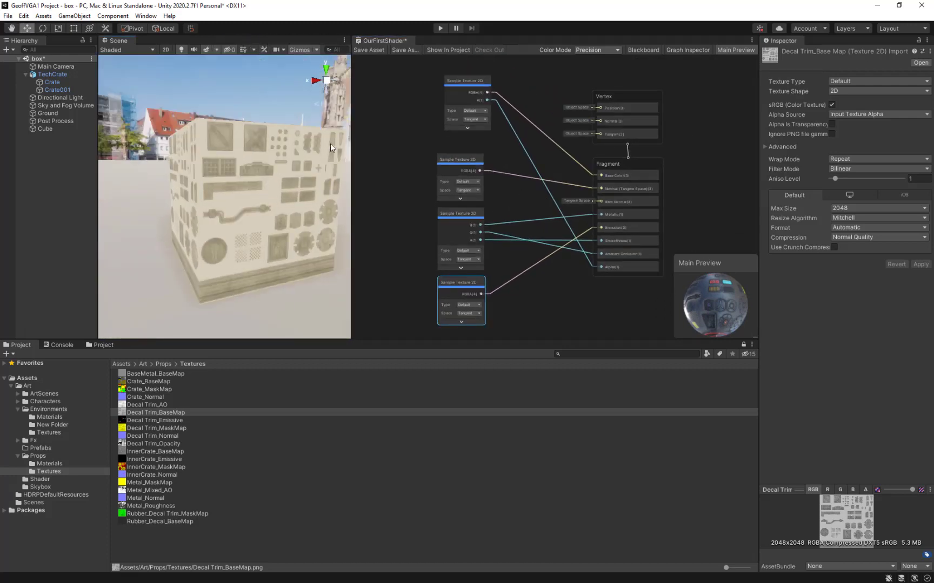
click(369, 49)
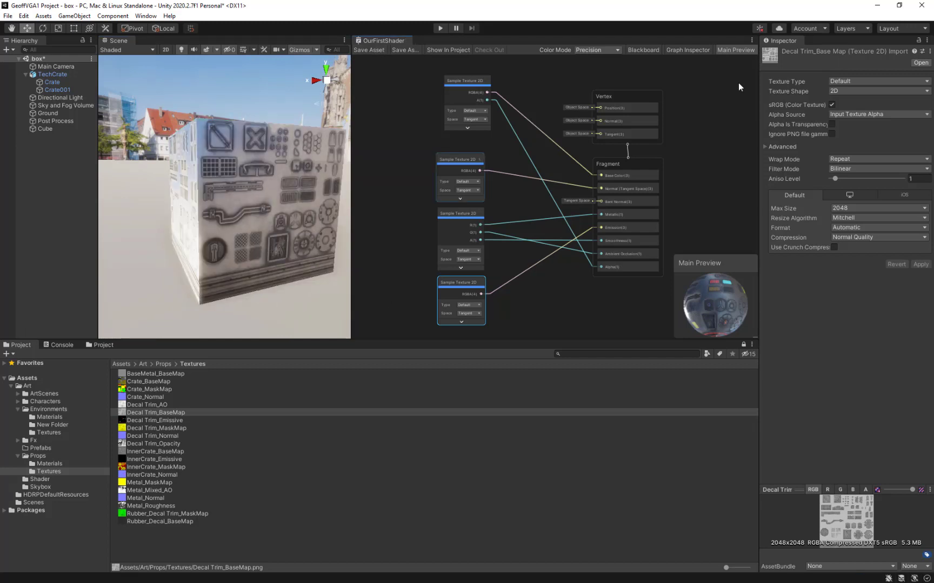
Select the Cube and expand its OurfirstShaders material to examine the Surface Options and Exposed Properties.
click(267, 181)
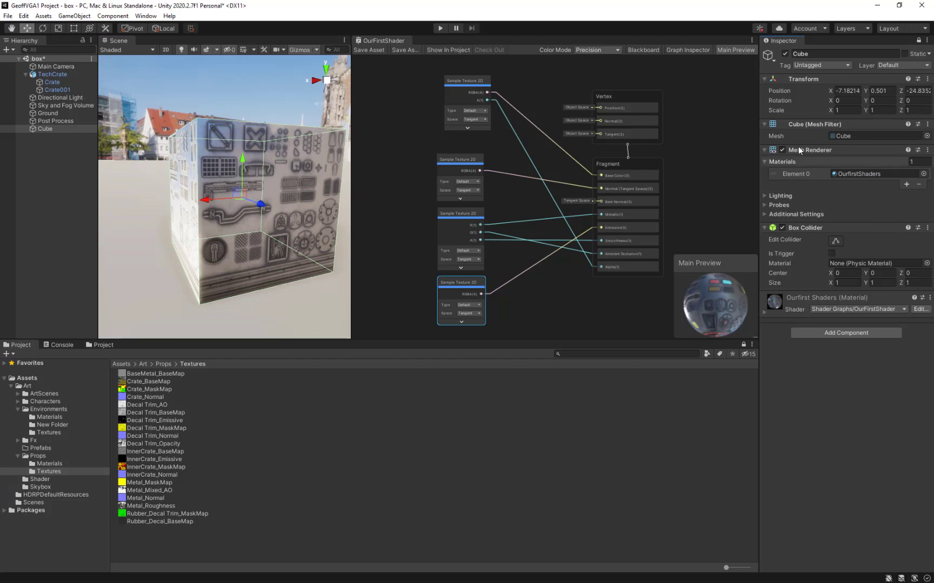
click(764, 314)
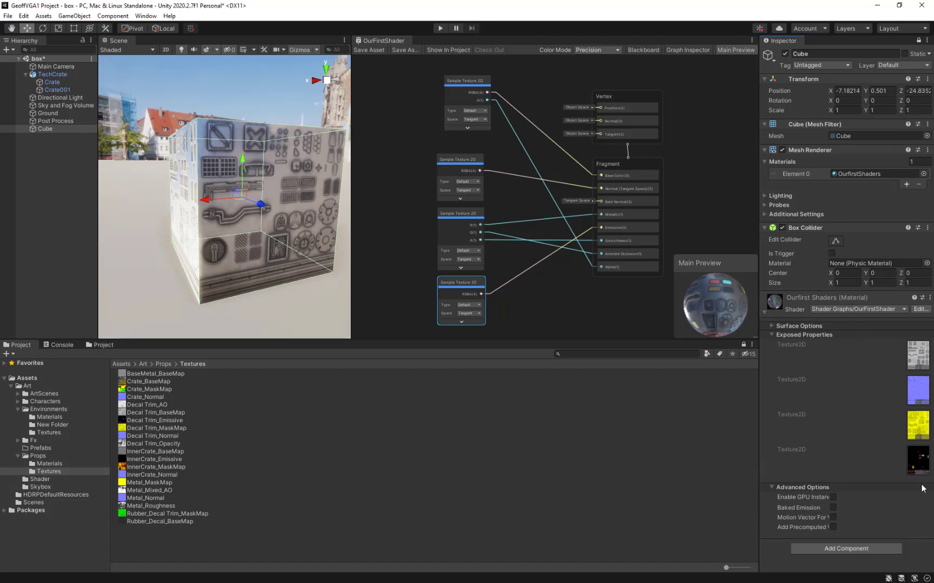
click(800, 326)
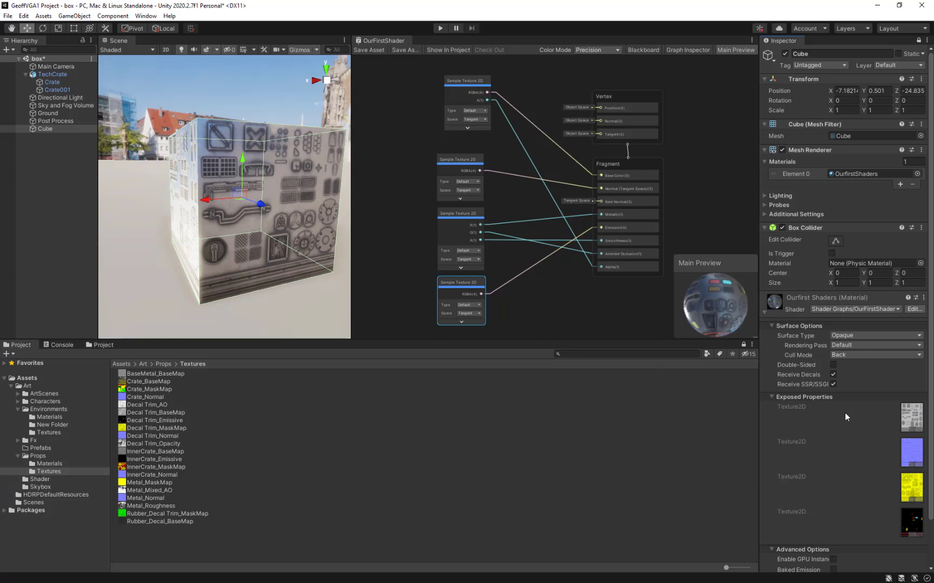
middle_drag(608, 220, 627, 211)
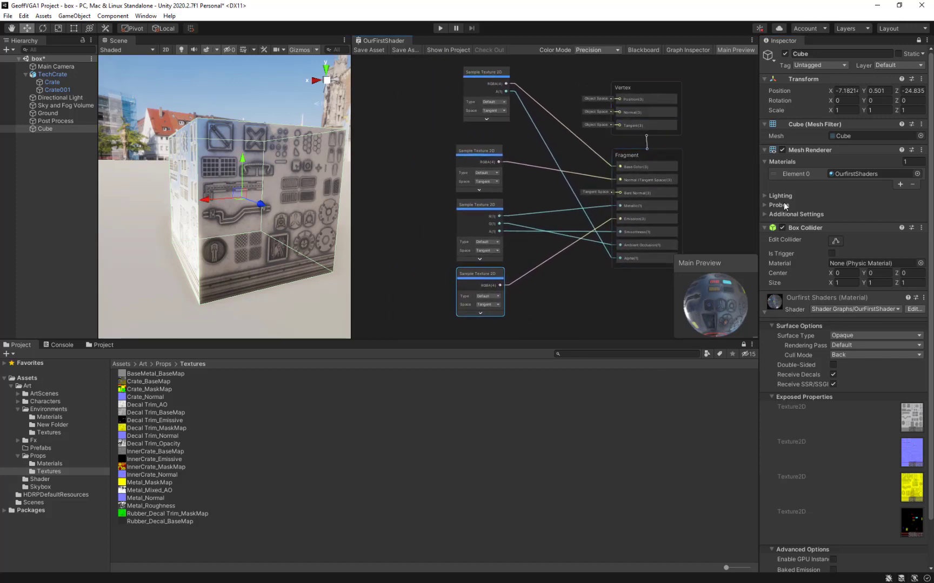